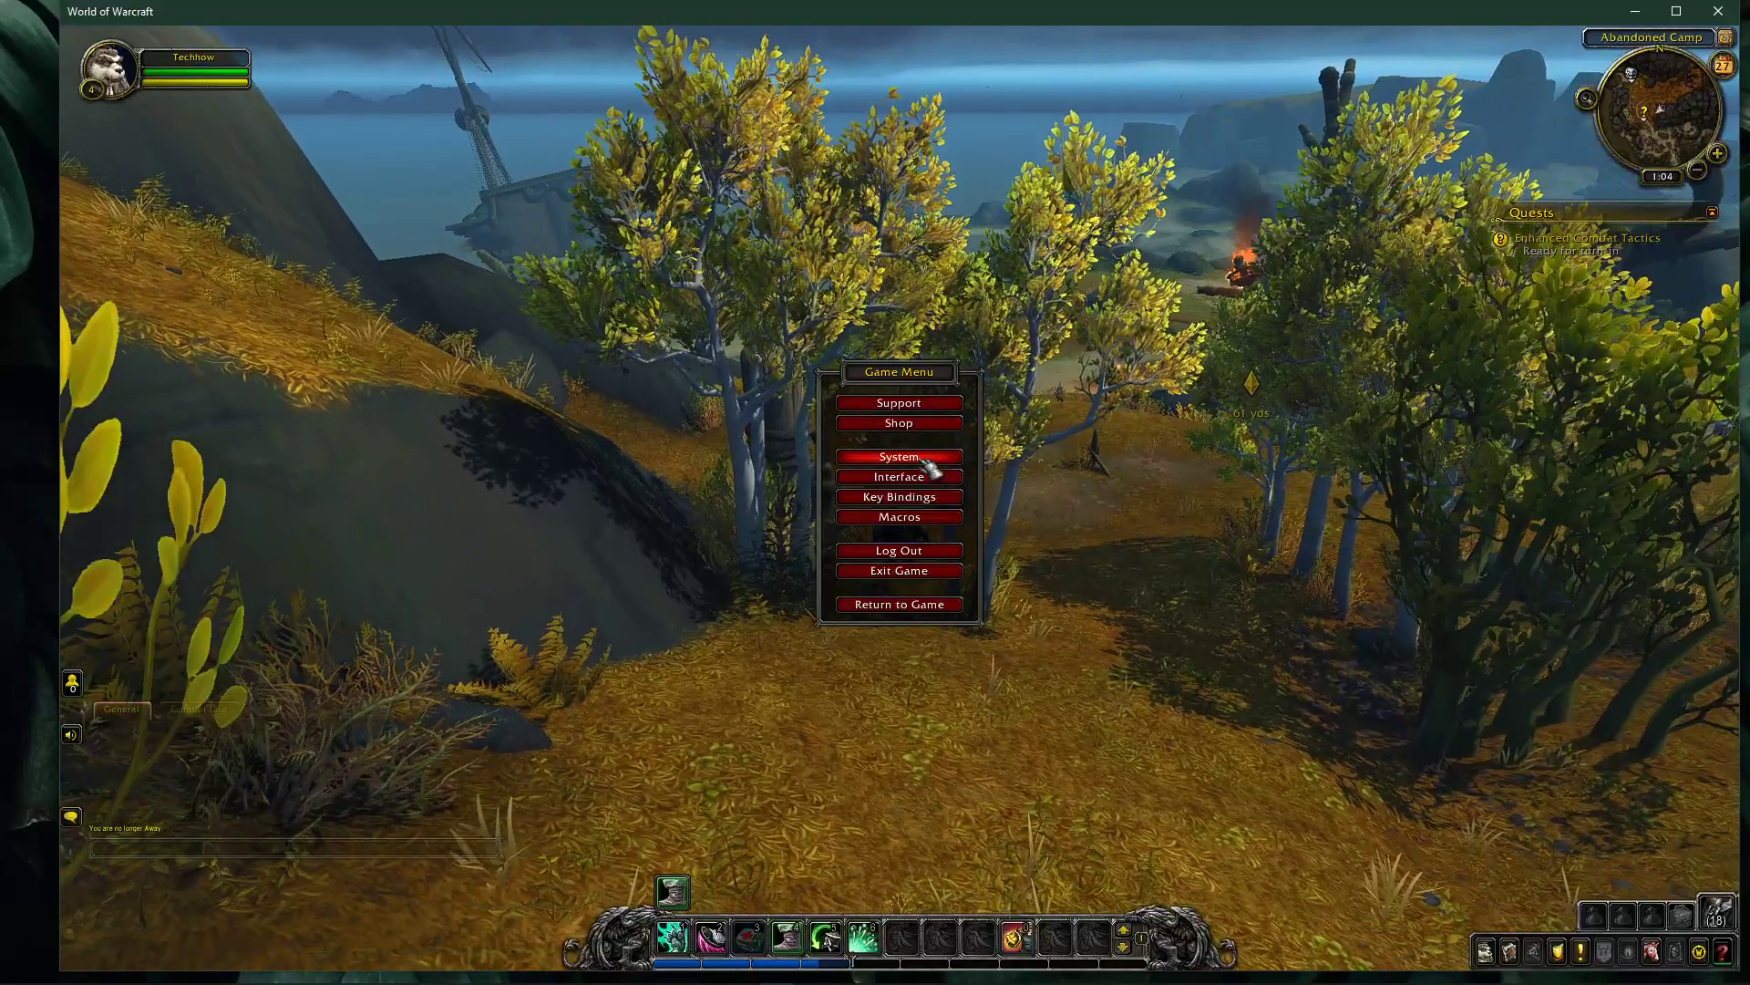
In System Graphics, keep 1920x1080 on the Primary monitor and lower Resolution Scale to 100%
{"action": "left_click", "coordinate": [921, 458]}
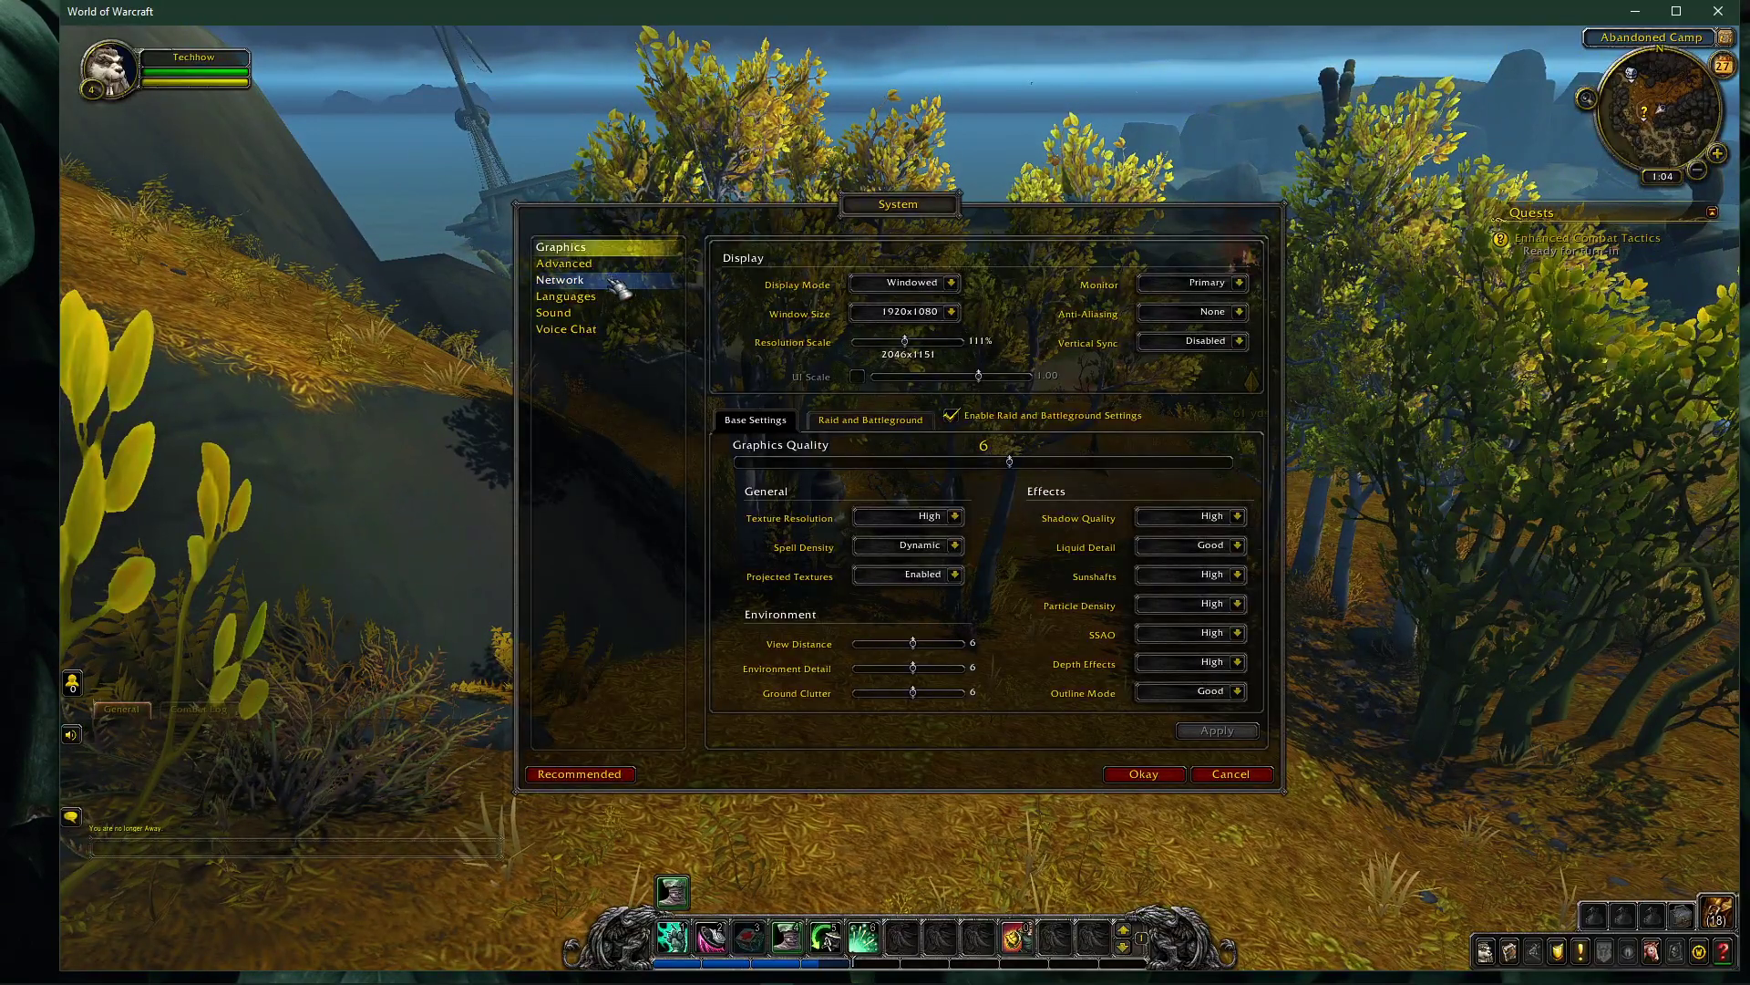
{"action": "left_click", "coordinate": [951, 282]}
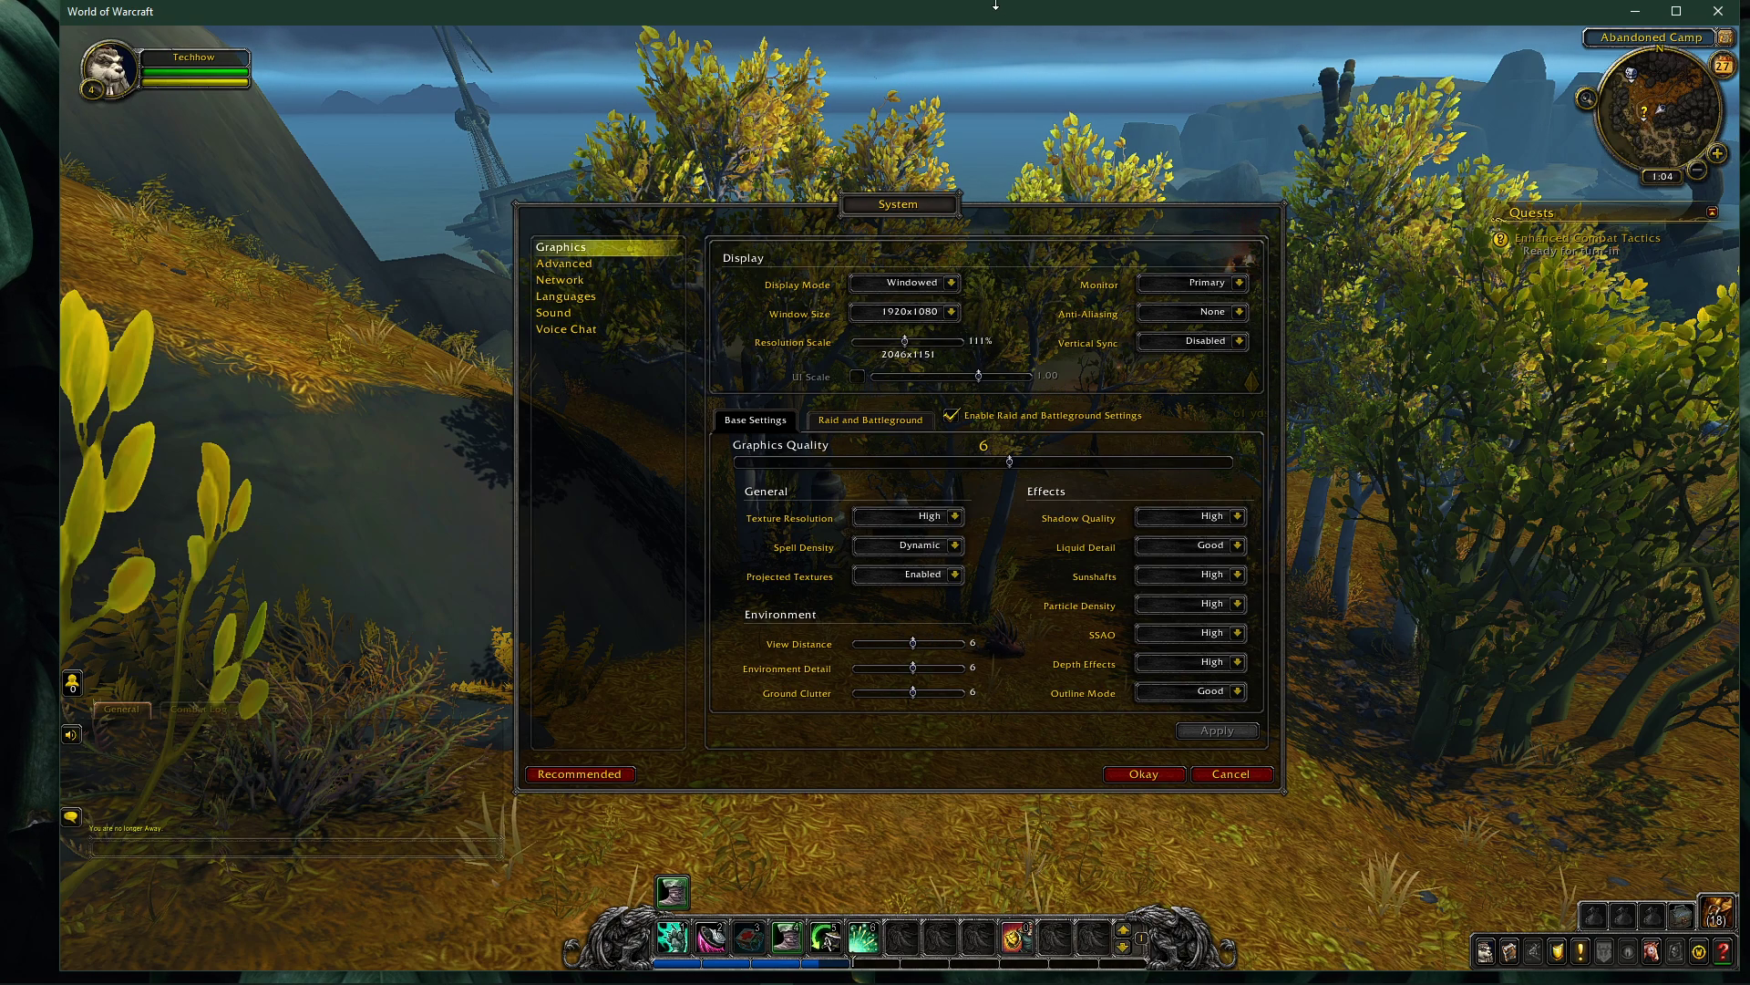
{"action": "left_click_drag", "start_coordinate": [989, 16], "coordinate": [970, 16]}
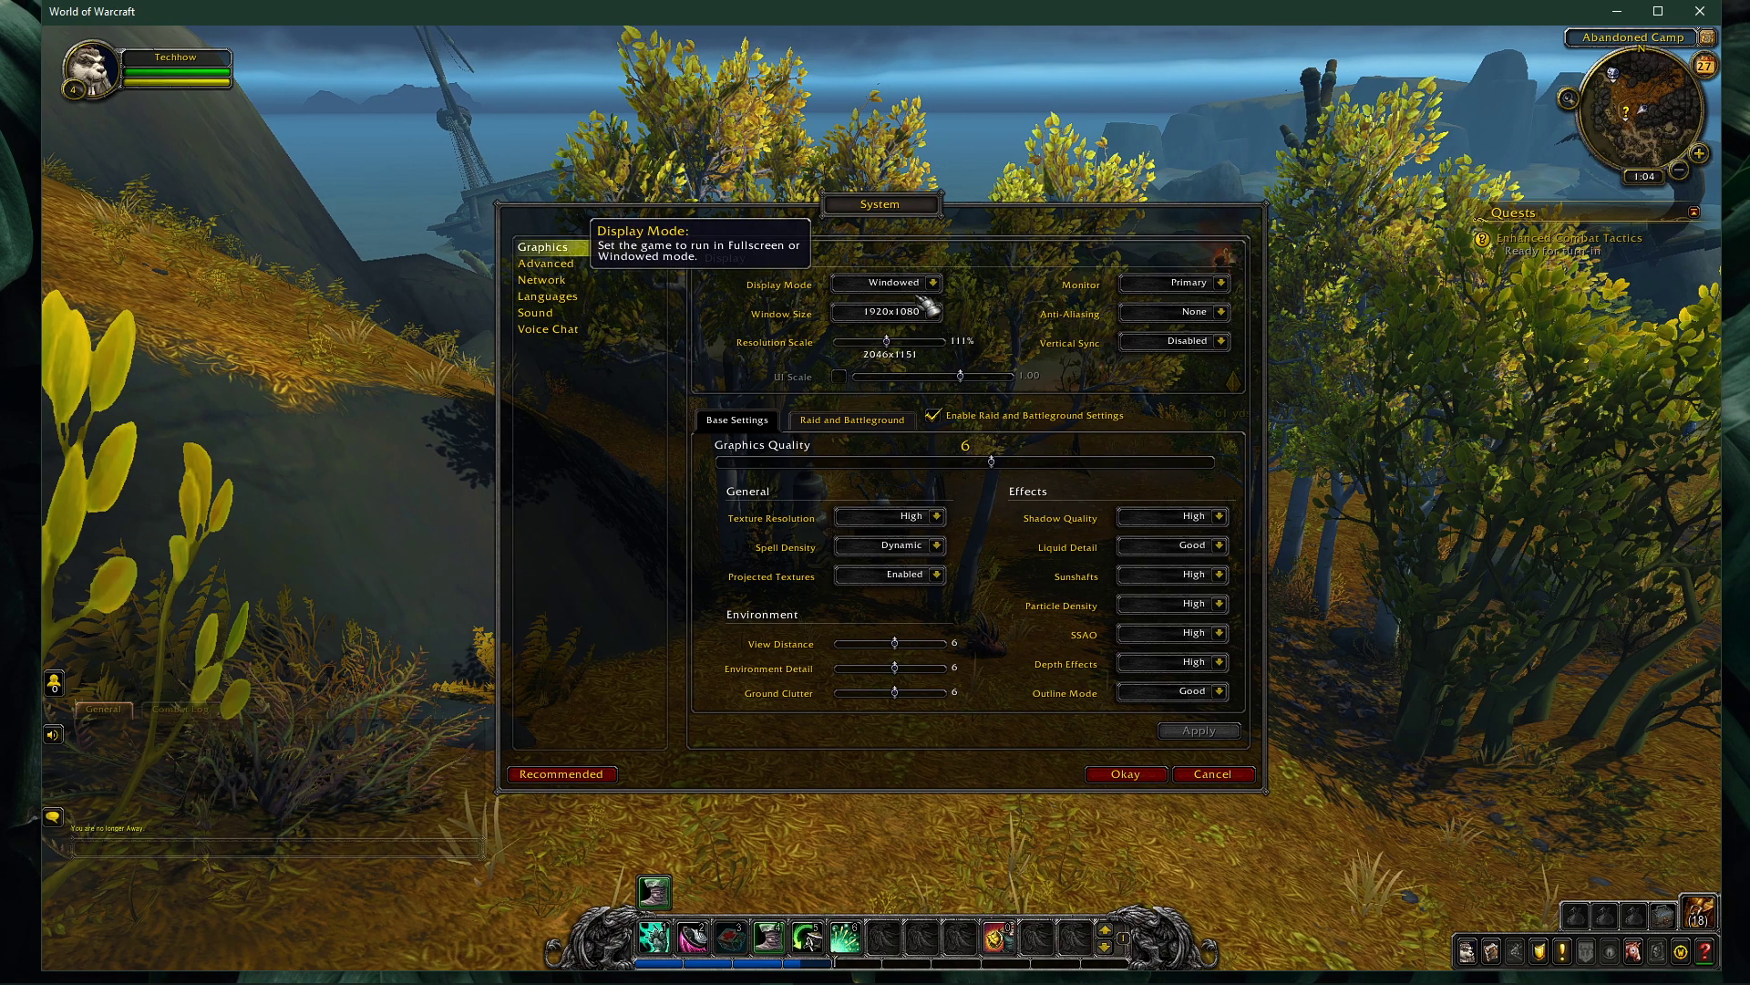
{"action": "left_click", "coordinate": [933, 312]}
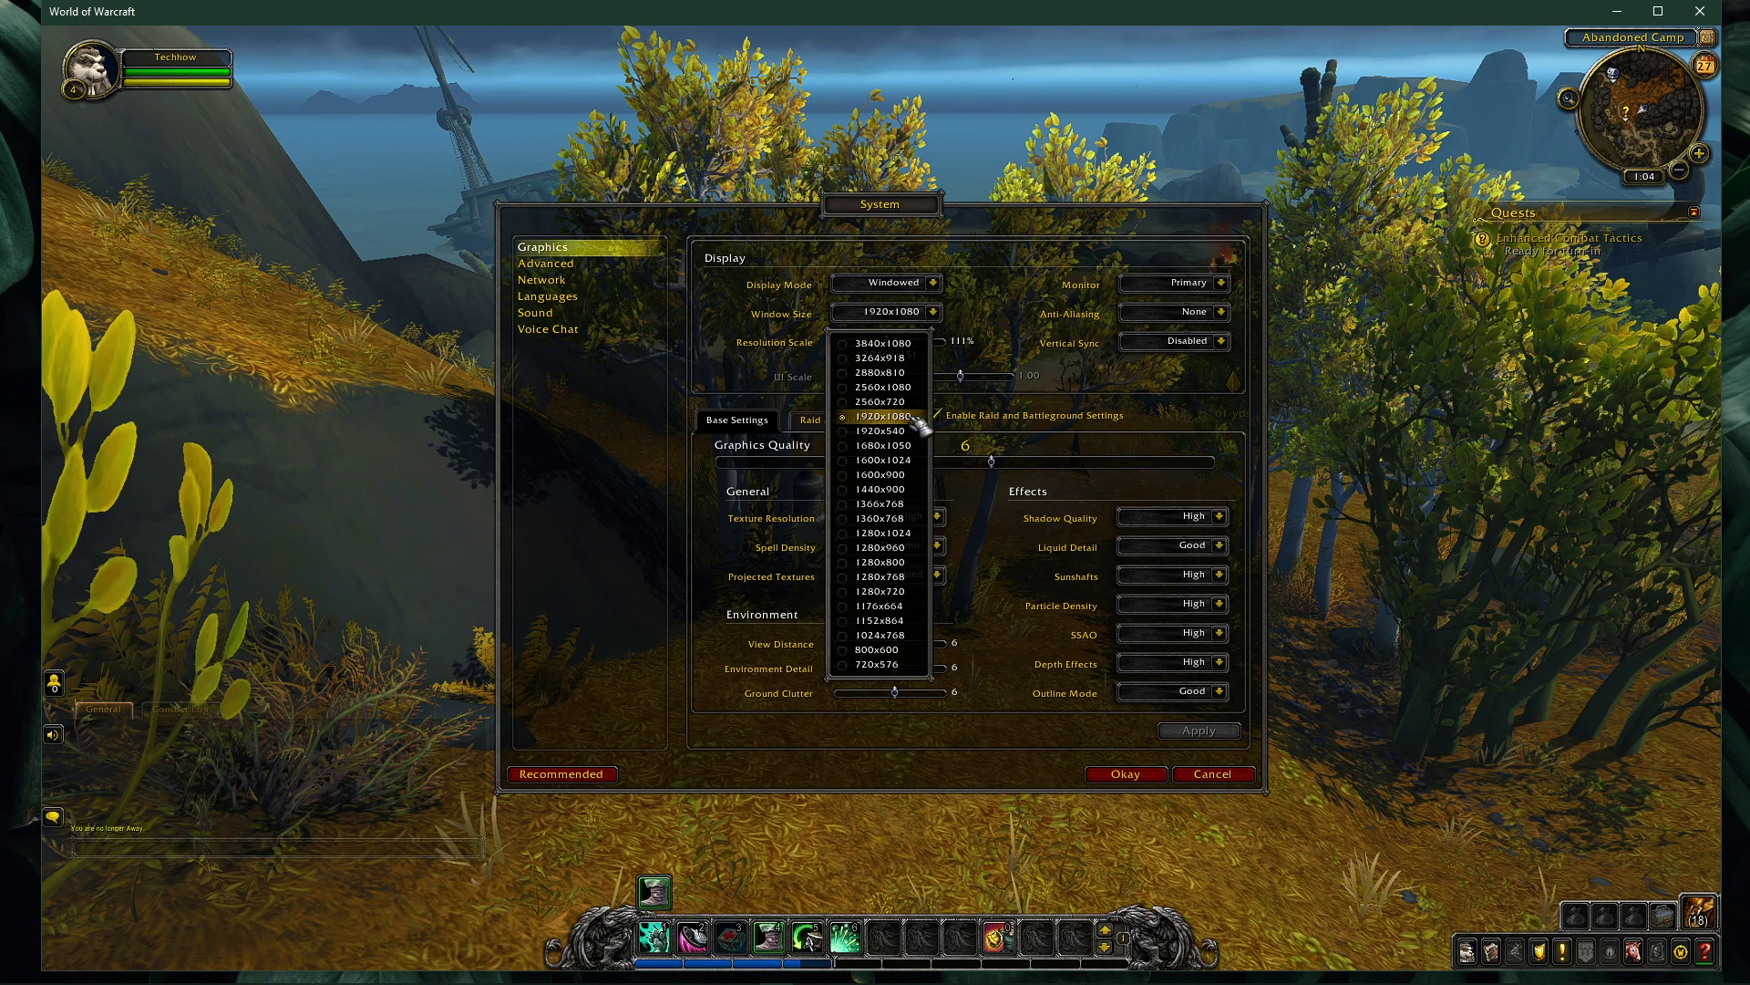
{"action": "left_click", "coordinate": [996, 314]}
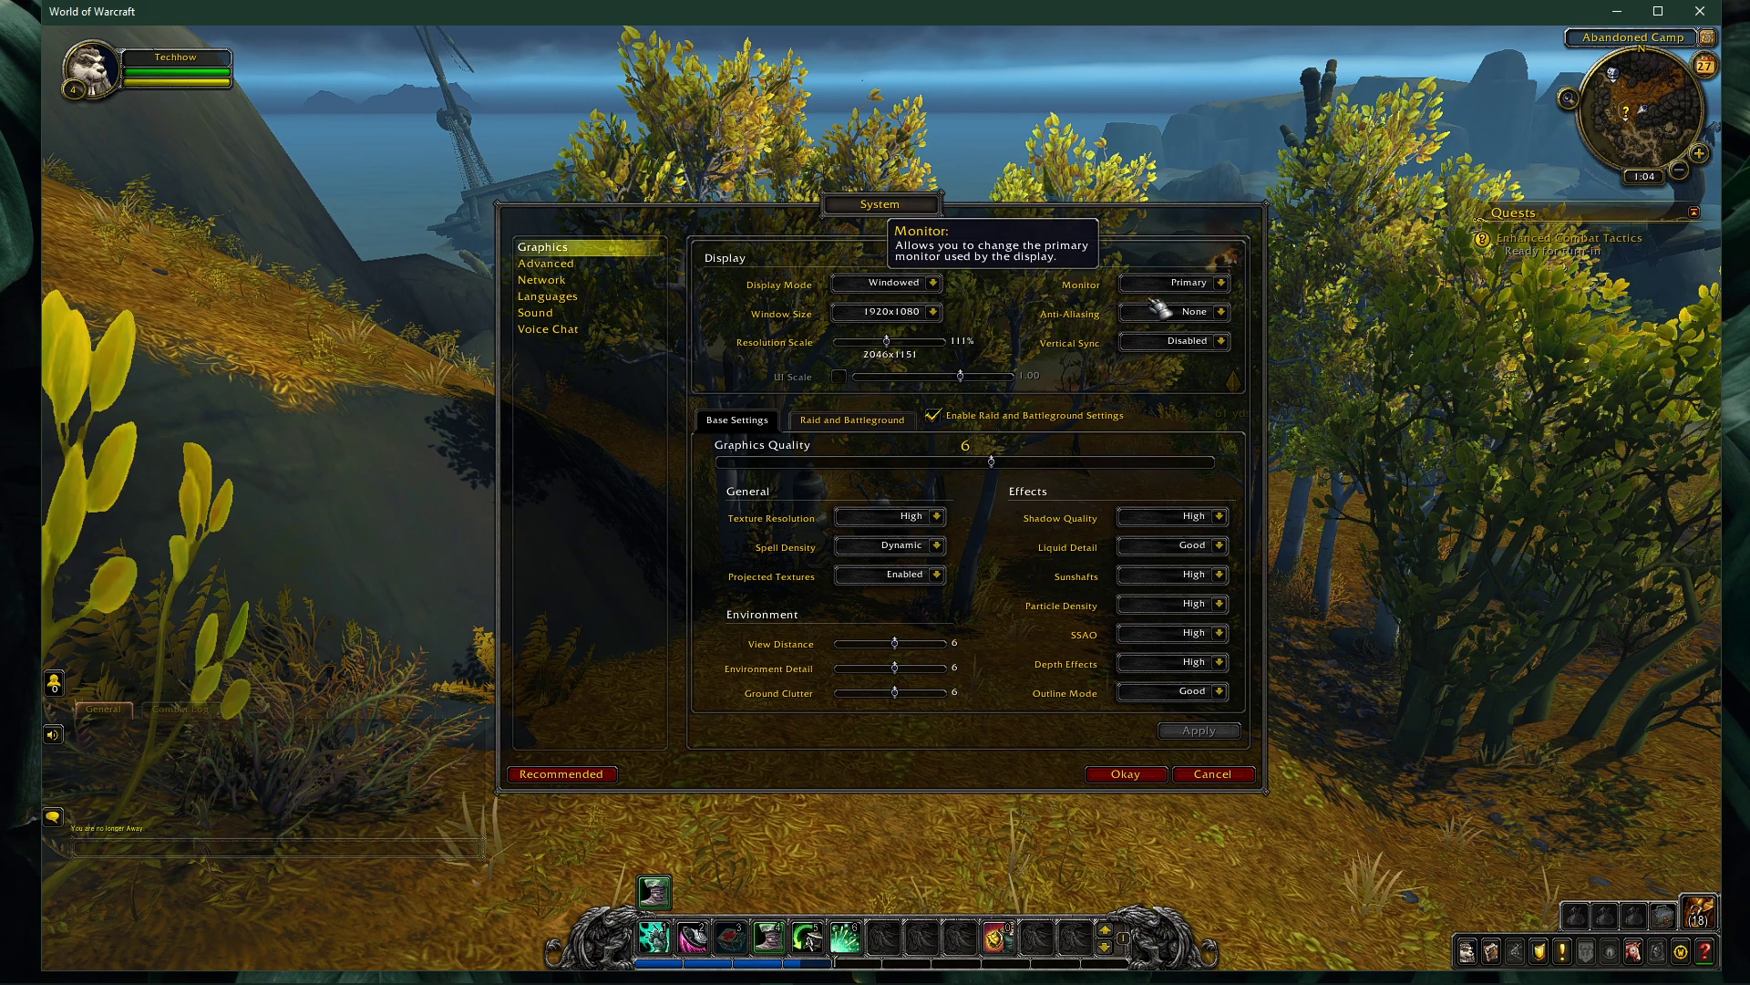
{"action": "left_click", "coordinate": [1221, 284]}
{"action": "left_click", "coordinate": [1223, 286]}
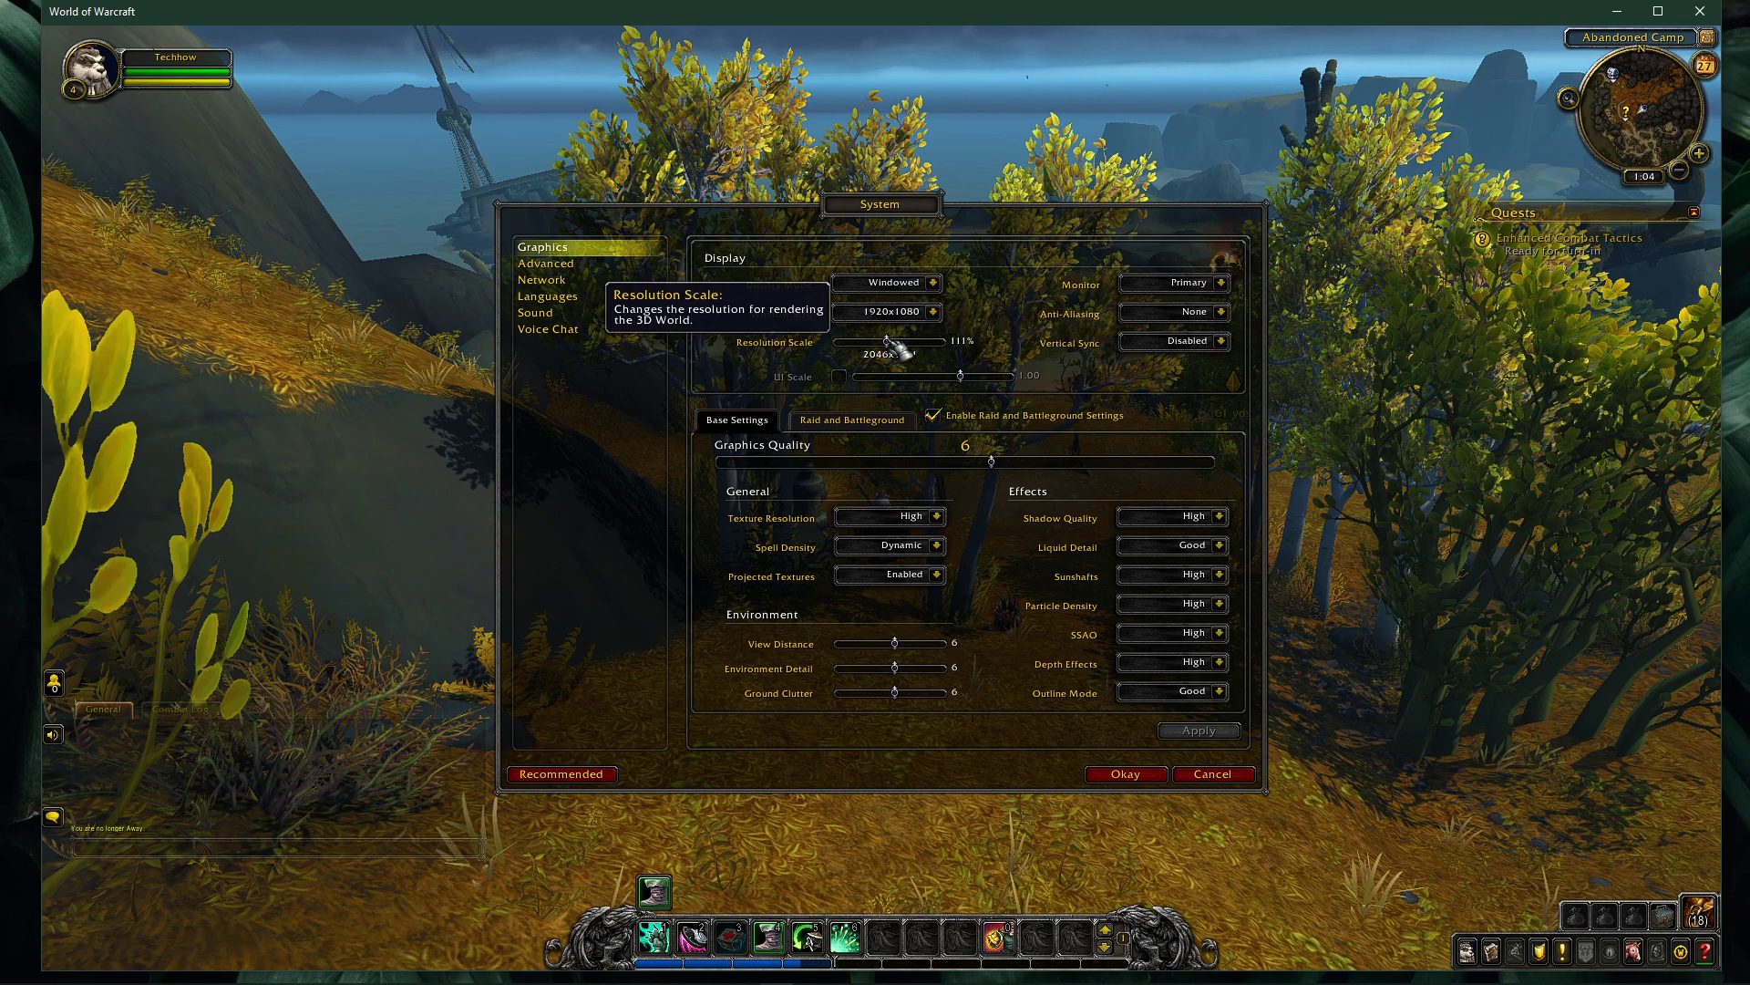
{"action": "left_click_drag", "start_coordinate": [894, 349], "coordinate": [889, 348]}
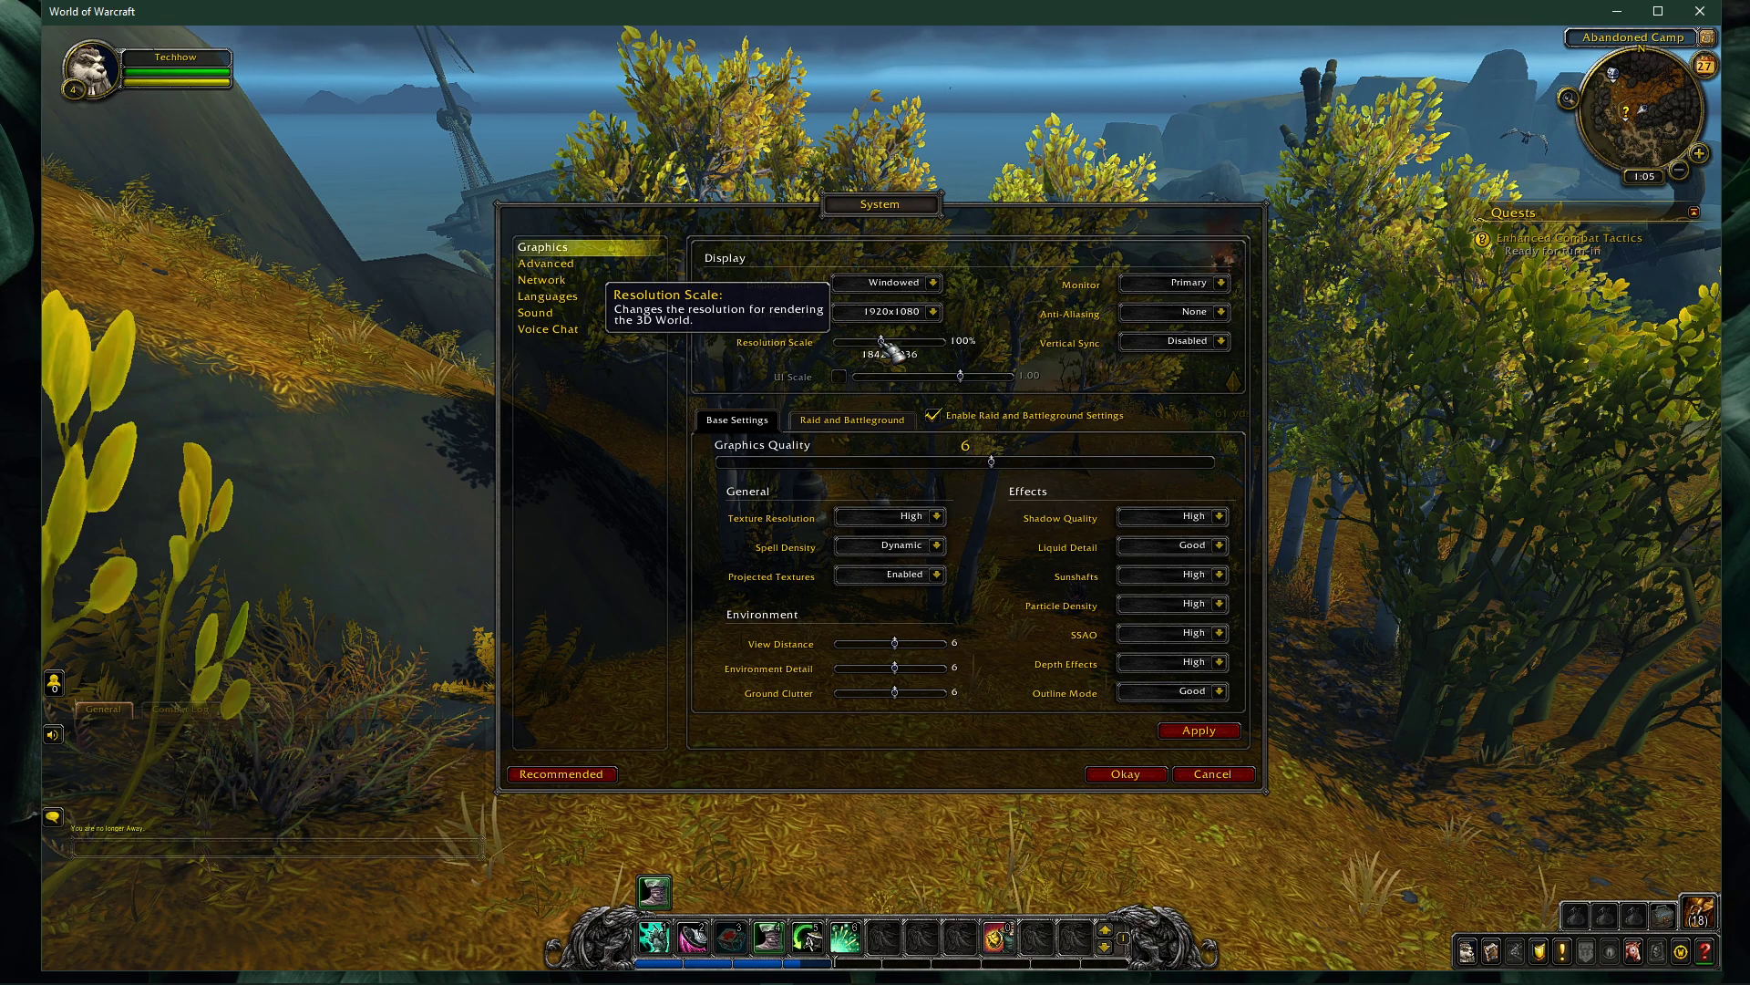
{"action": "left_click_drag", "start_coordinate": [884, 345], "coordinate": [896, 350]}
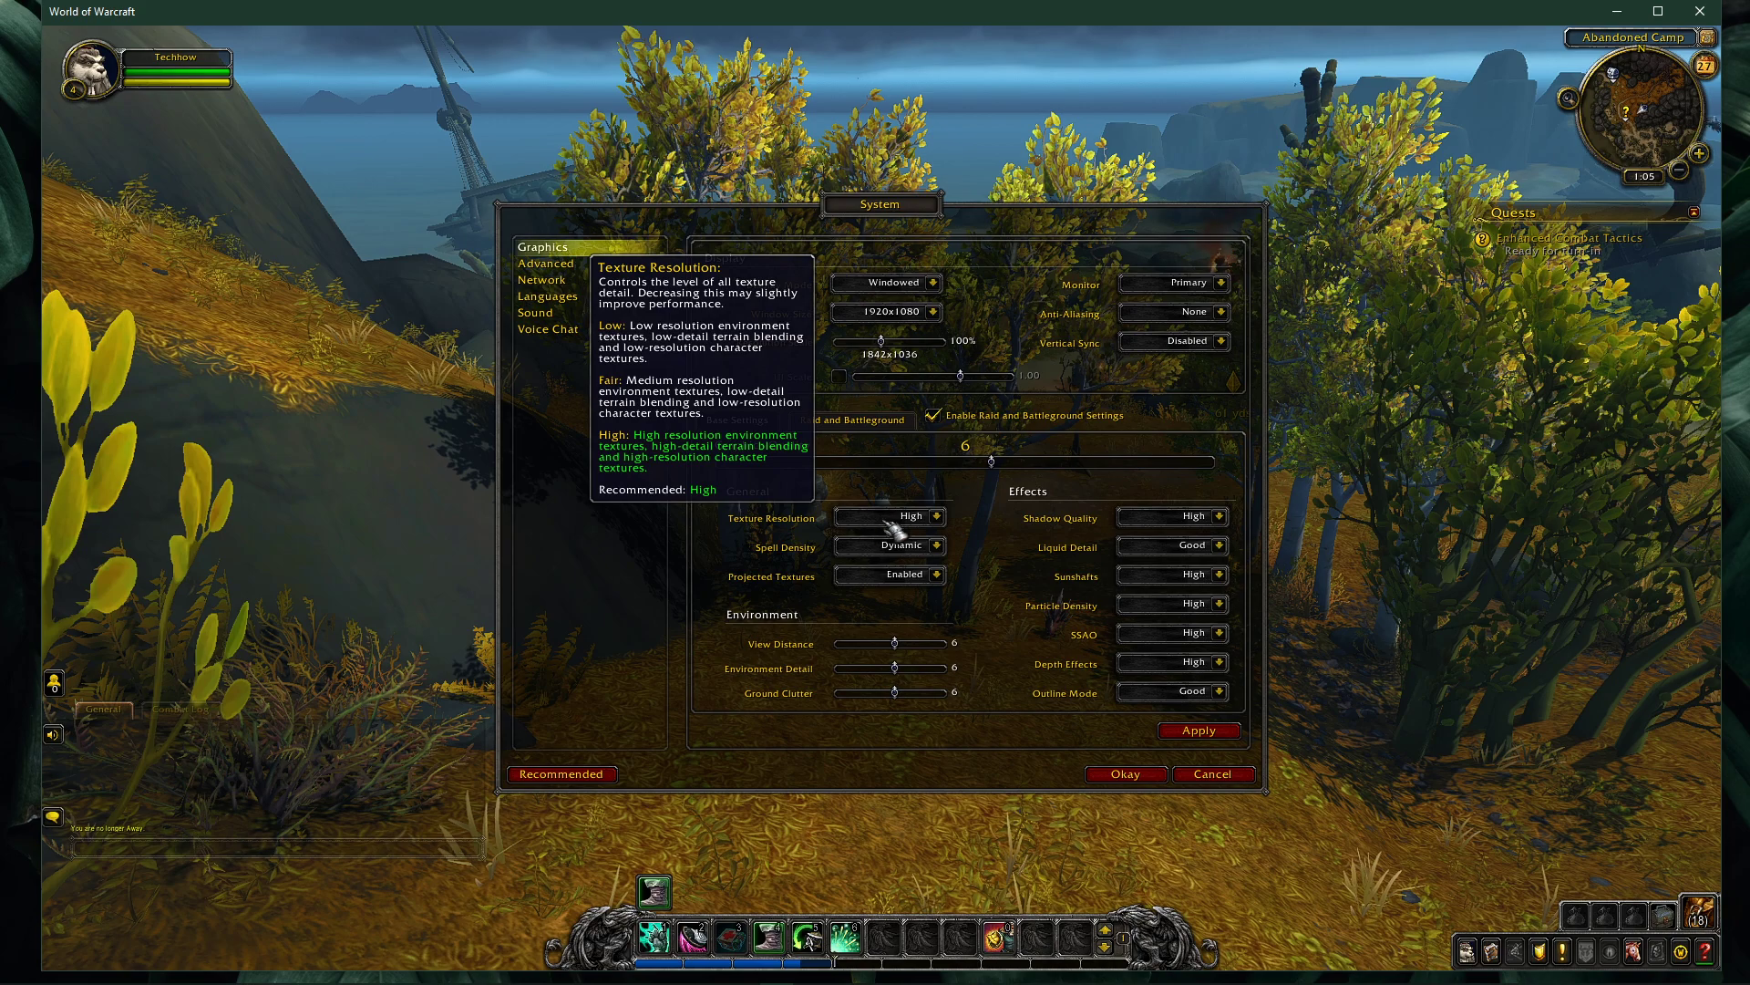
Set Texture Resolution to Fair, Spell Density to Half, and Environment Detail to 4
{"action": "left_click", "coordinate": [935, 545]}
{"action": "left_click", "coordinate": [862, 563]}
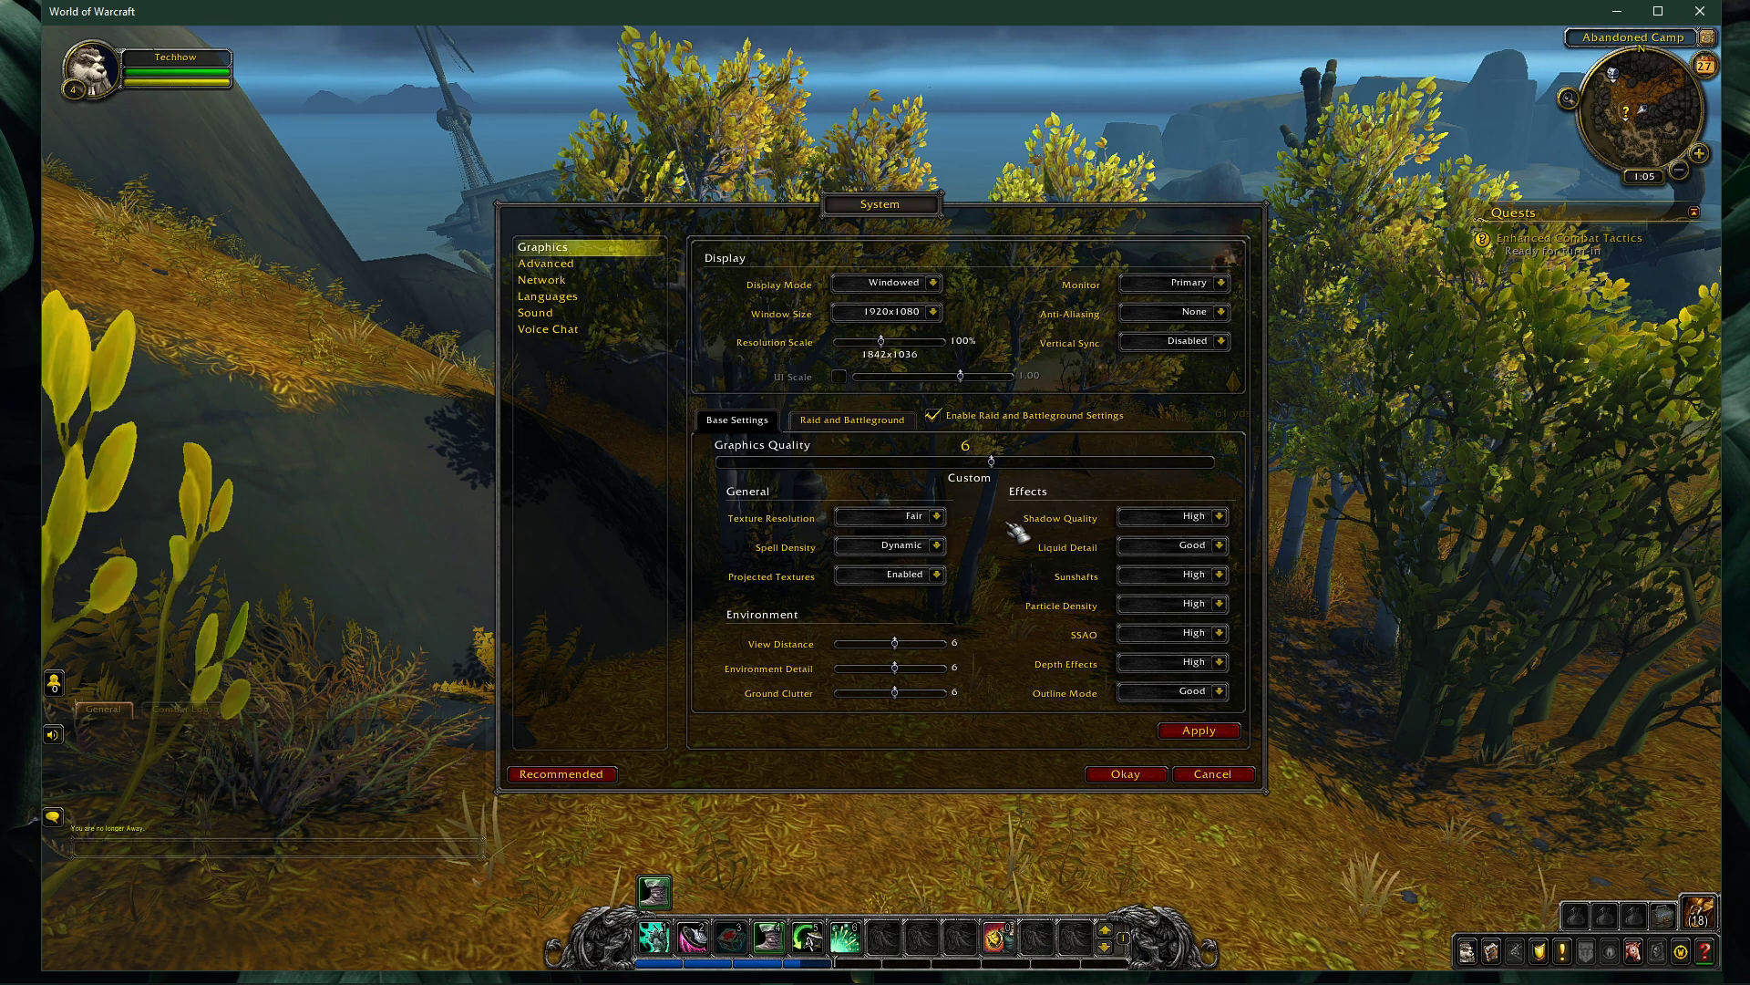
{"action": "left_click", "coordinate": [952, 547]}
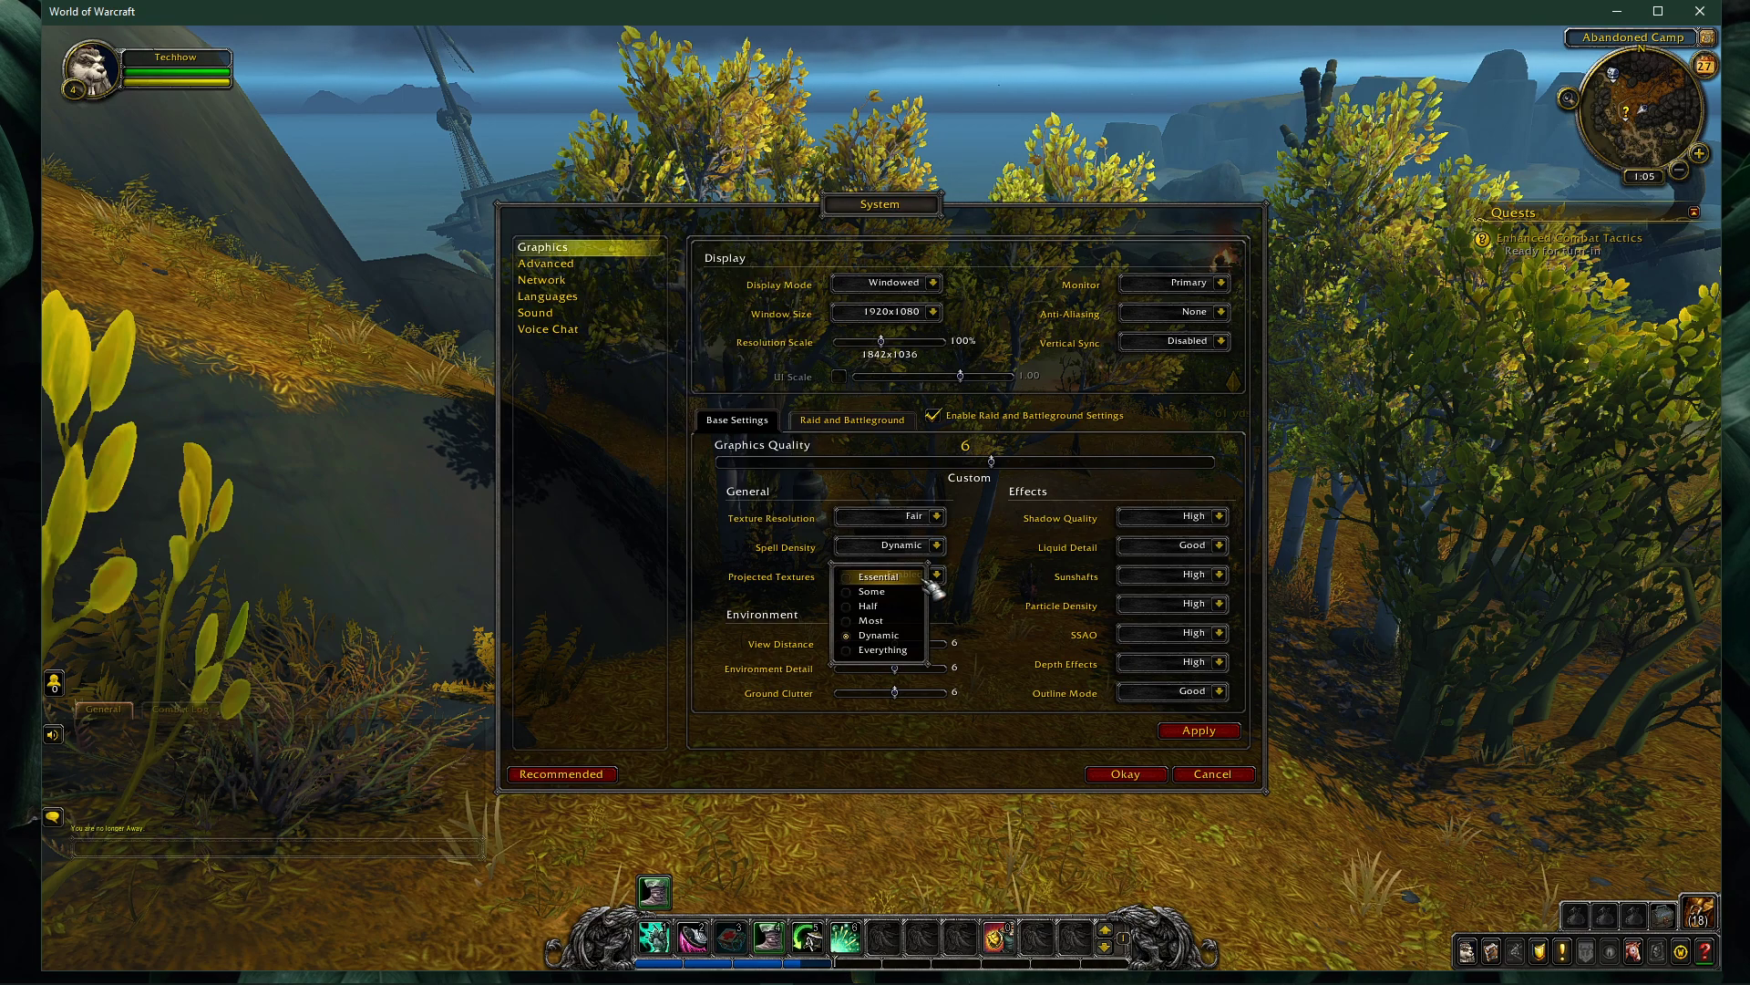
{"action": "left_click", "coordinate": [884, 604]}
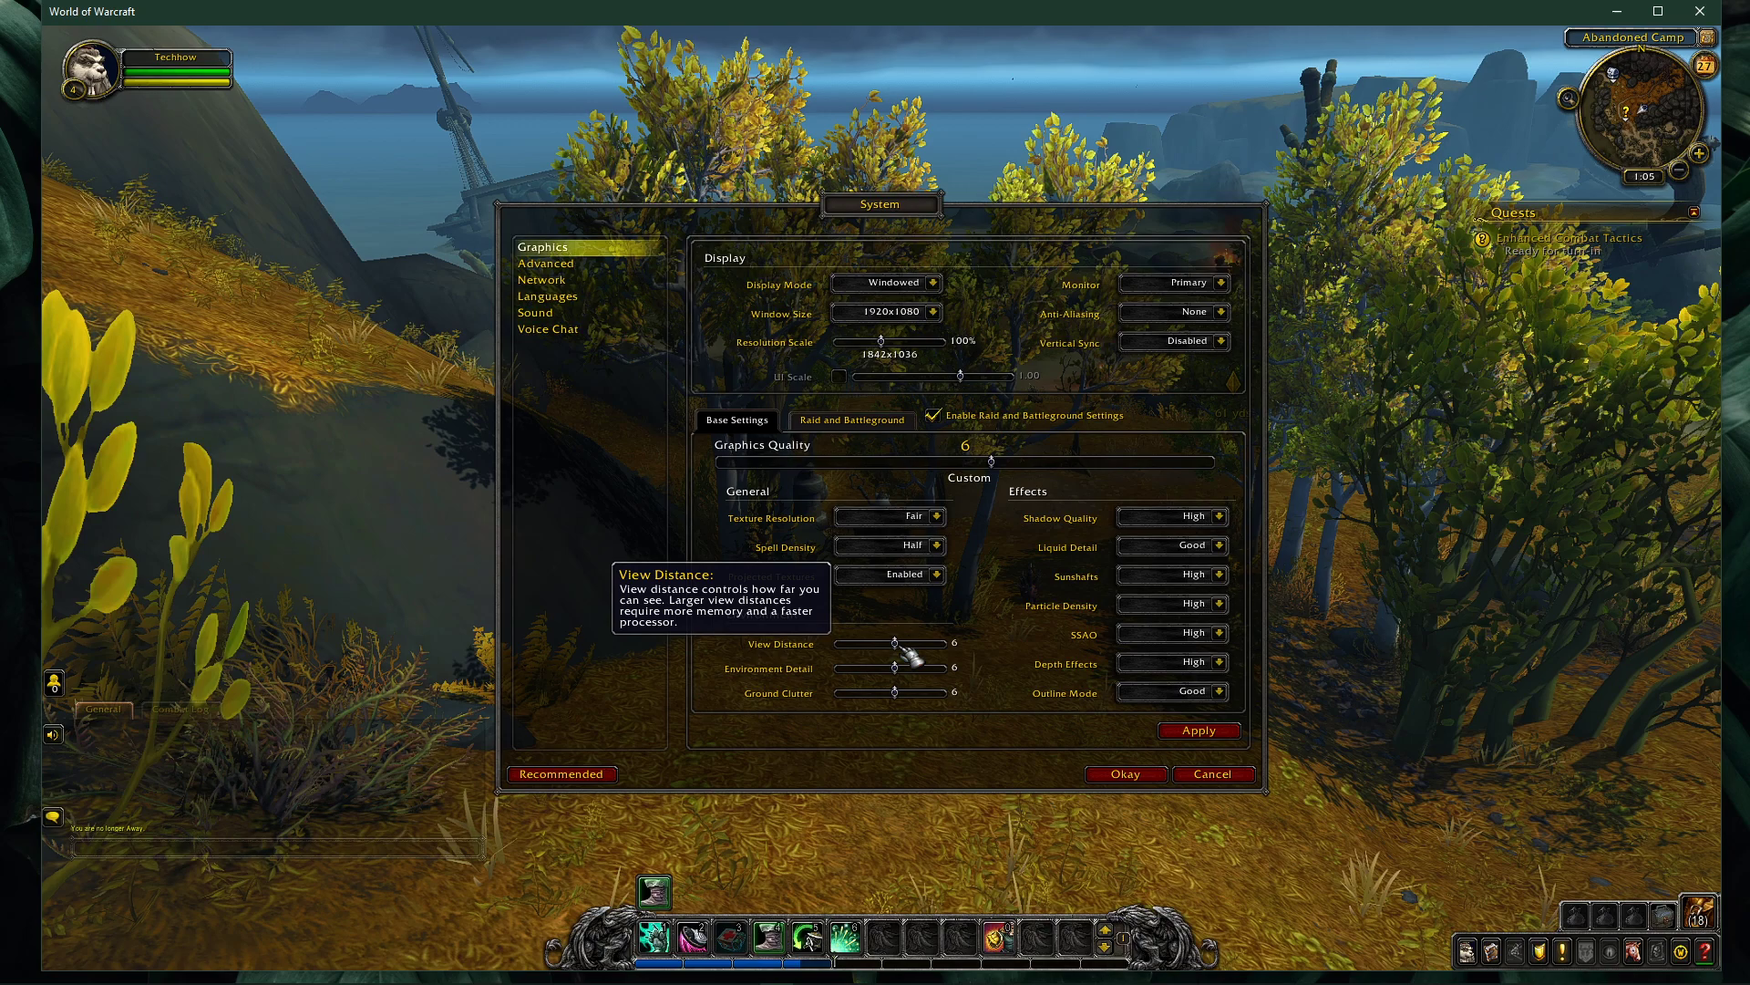
{"action": "left_click_drag", "start_coordinate": [895, 669], "coordinate": [847, 694]}
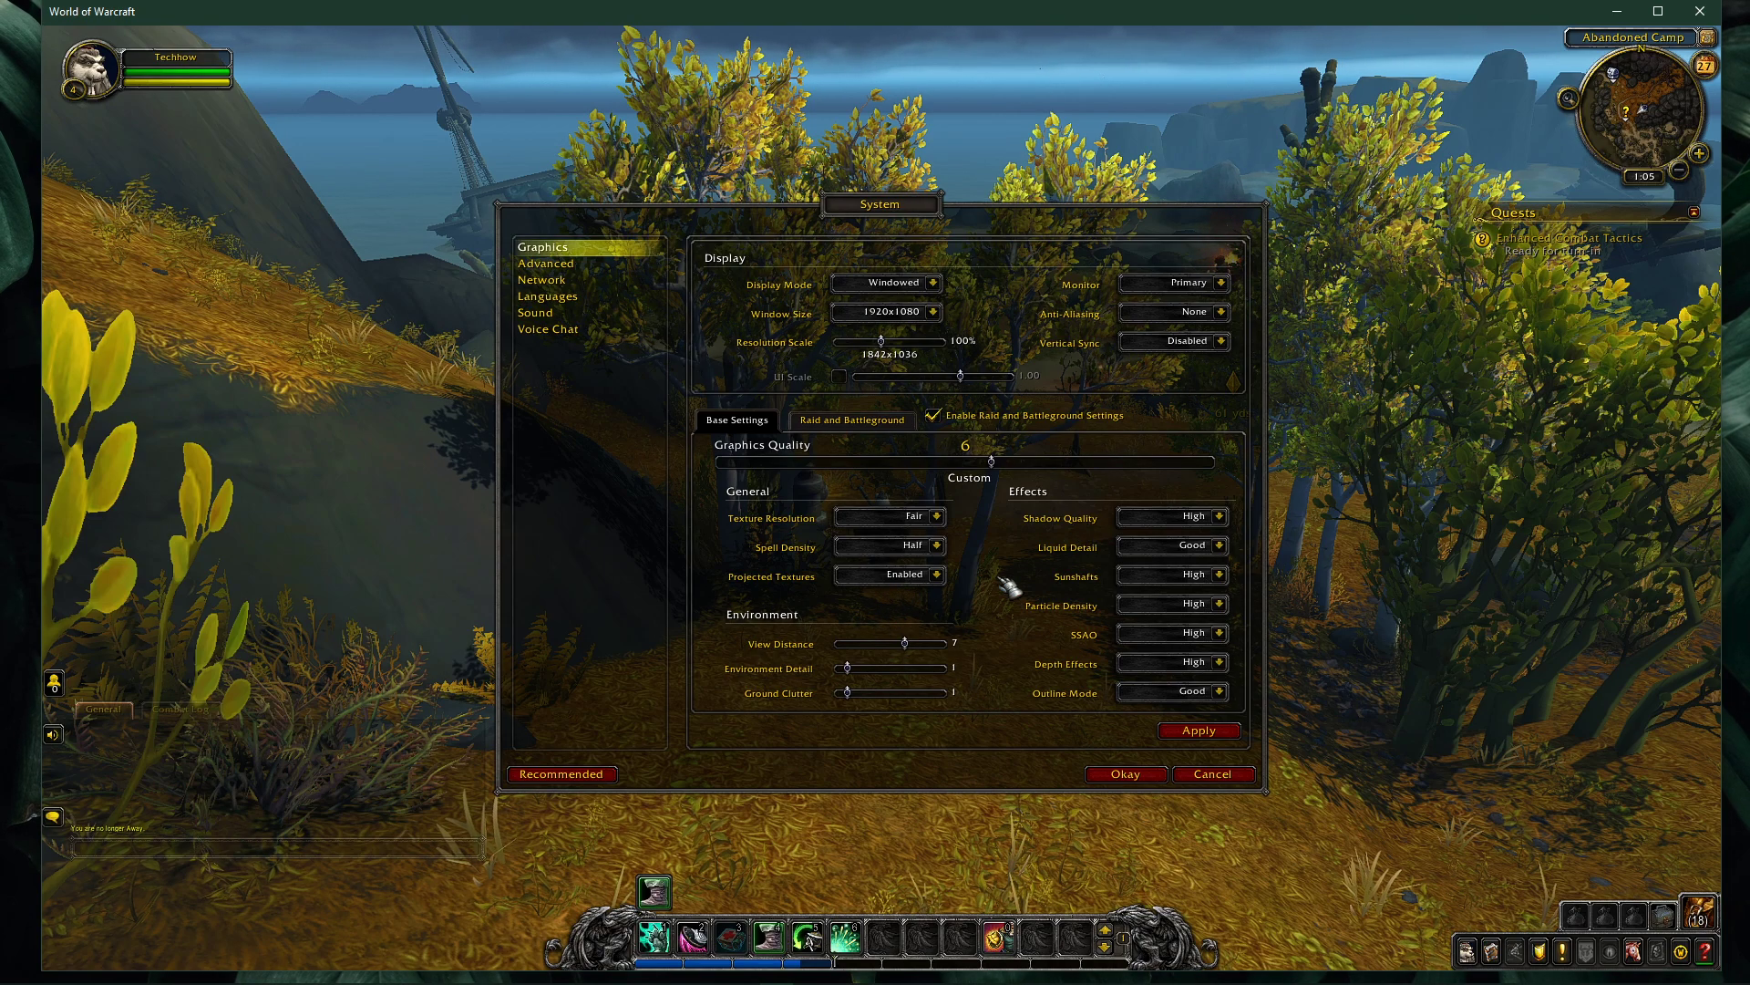
{"action": "mouse_move", "coordinate": [848, 669]}
{"action": "left_mouse_down"}
{"action": "mouse_move", "coordinate": [880, 668]}
{"action": "mouse_move", "coordinate": [868, 694]}
{"action": "left_mouse_up"}
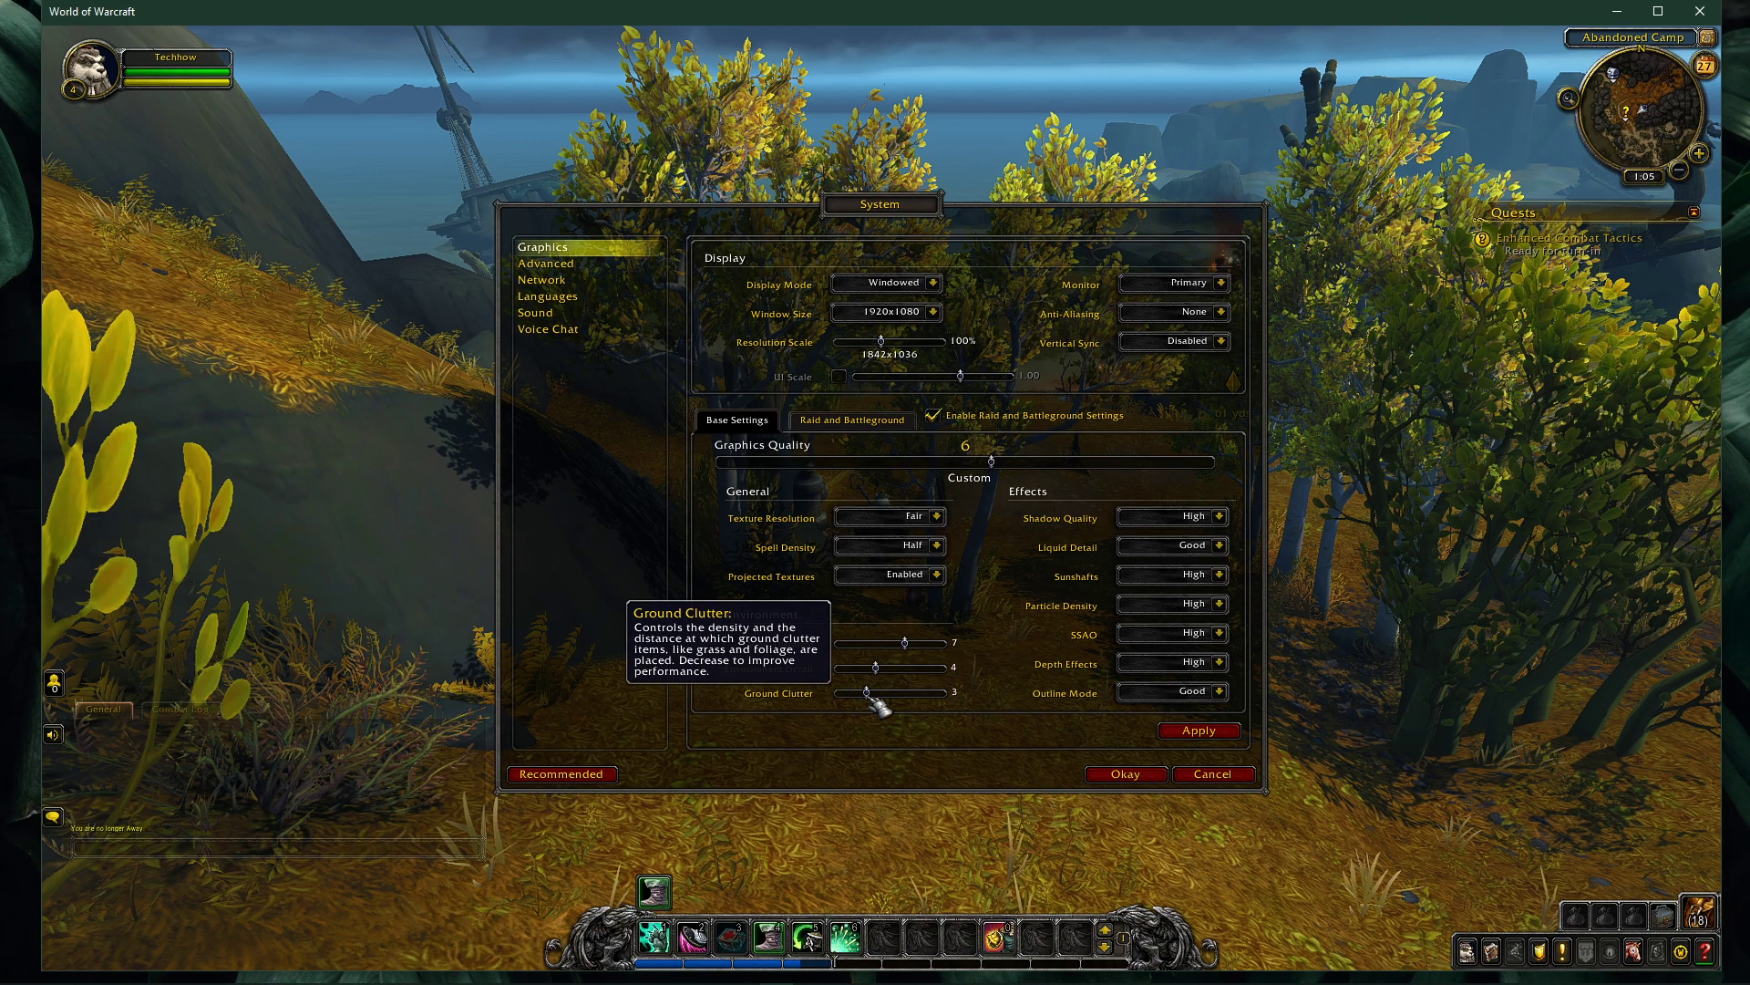
Set Shadow Quality to Low, Liquid Detail to Fair, and disable Sunshafts
{"action": "left_click", "coordinate": [1219, 516]}
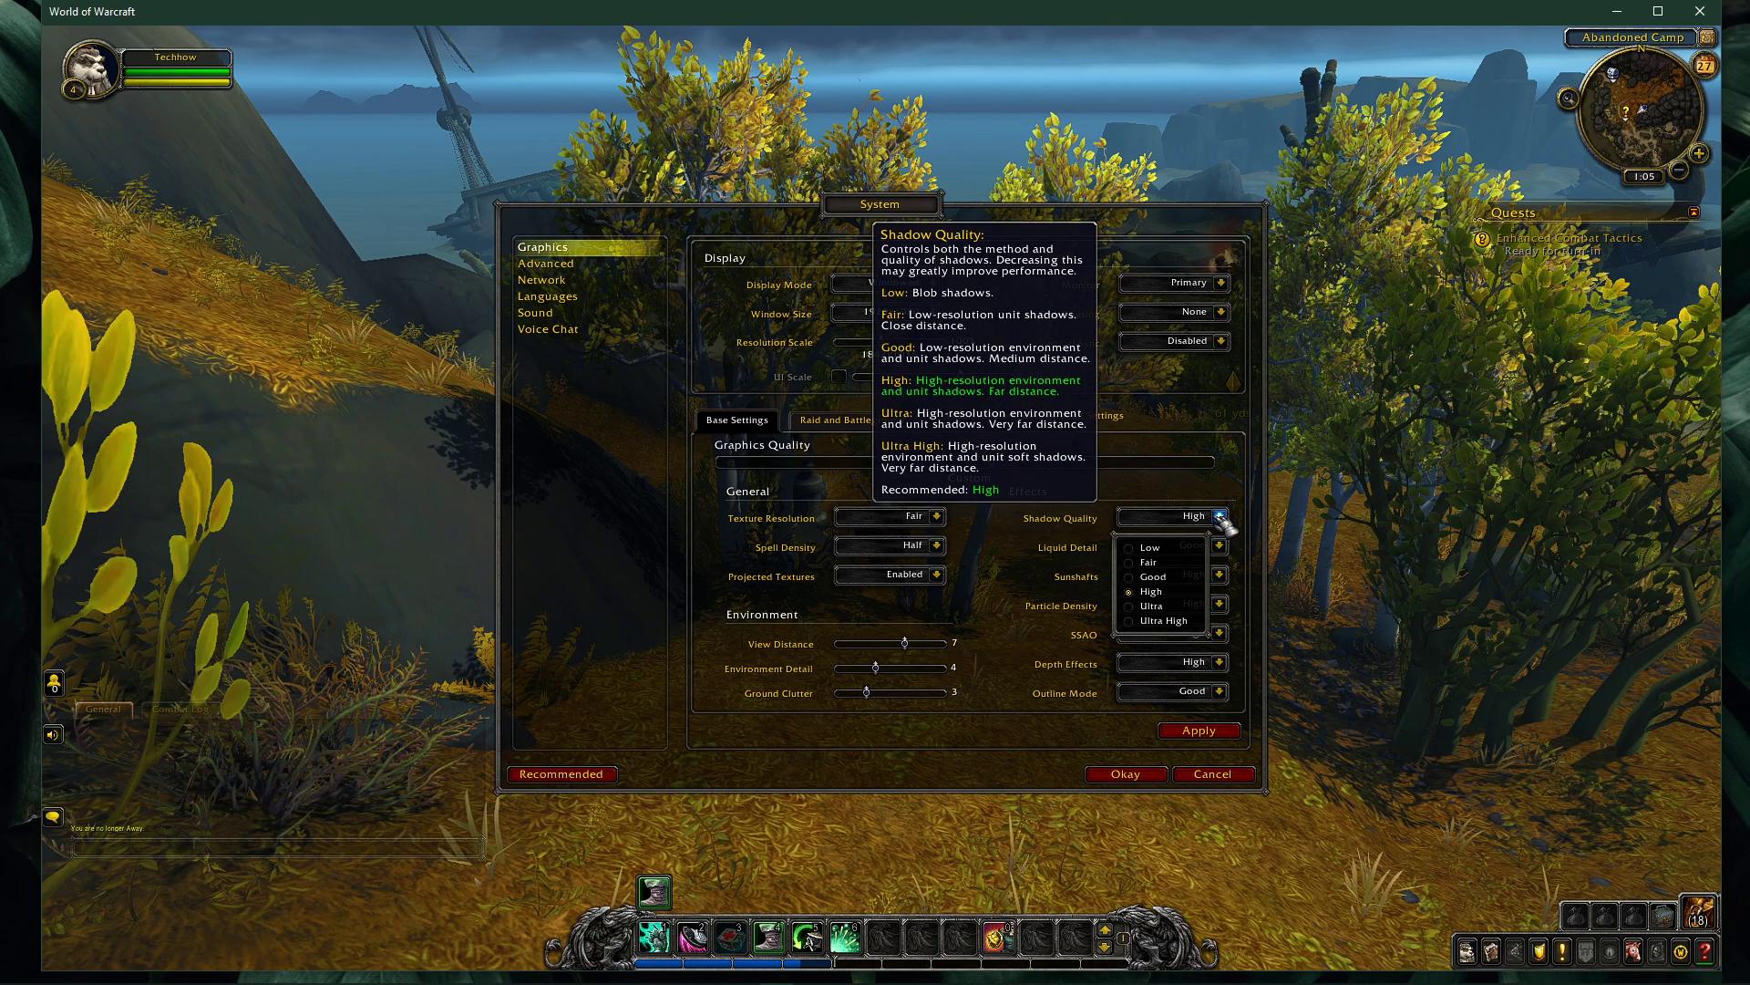
{"action": "left_click", "coordinate": [1147, 548]}
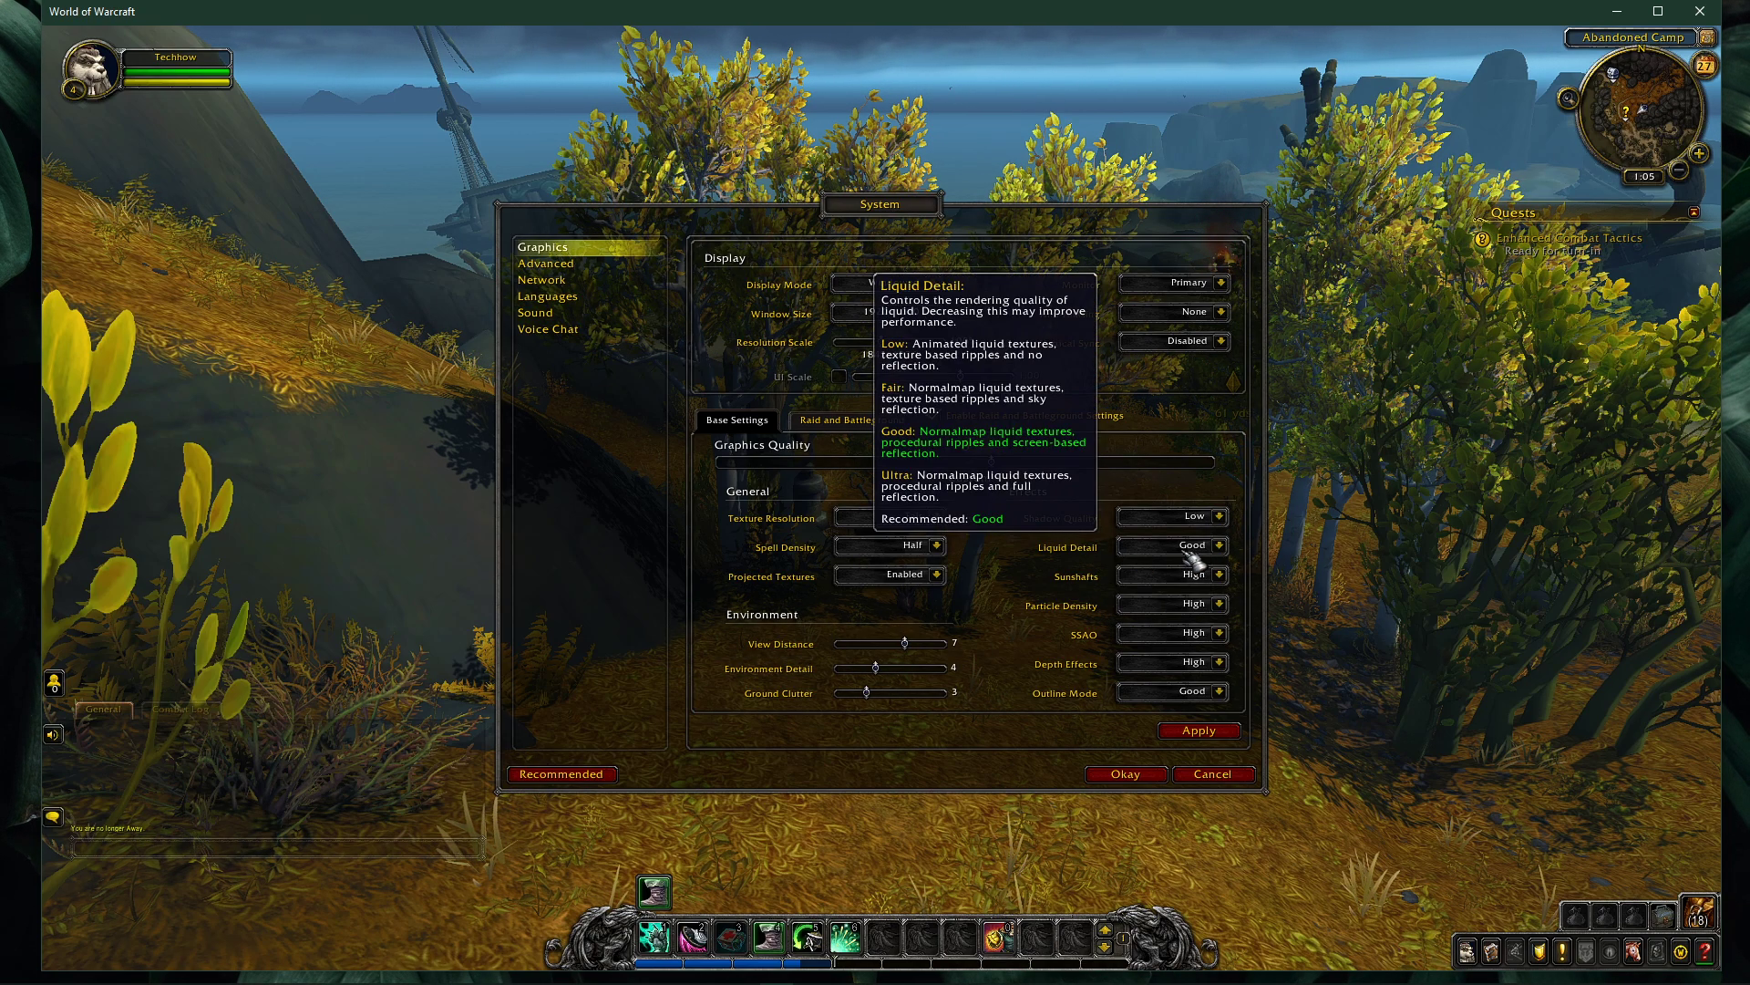
{"action": "left_click", "coordinate": [1219, 545]}
{"action": "left_click", "coordinate": [1149, 590]}
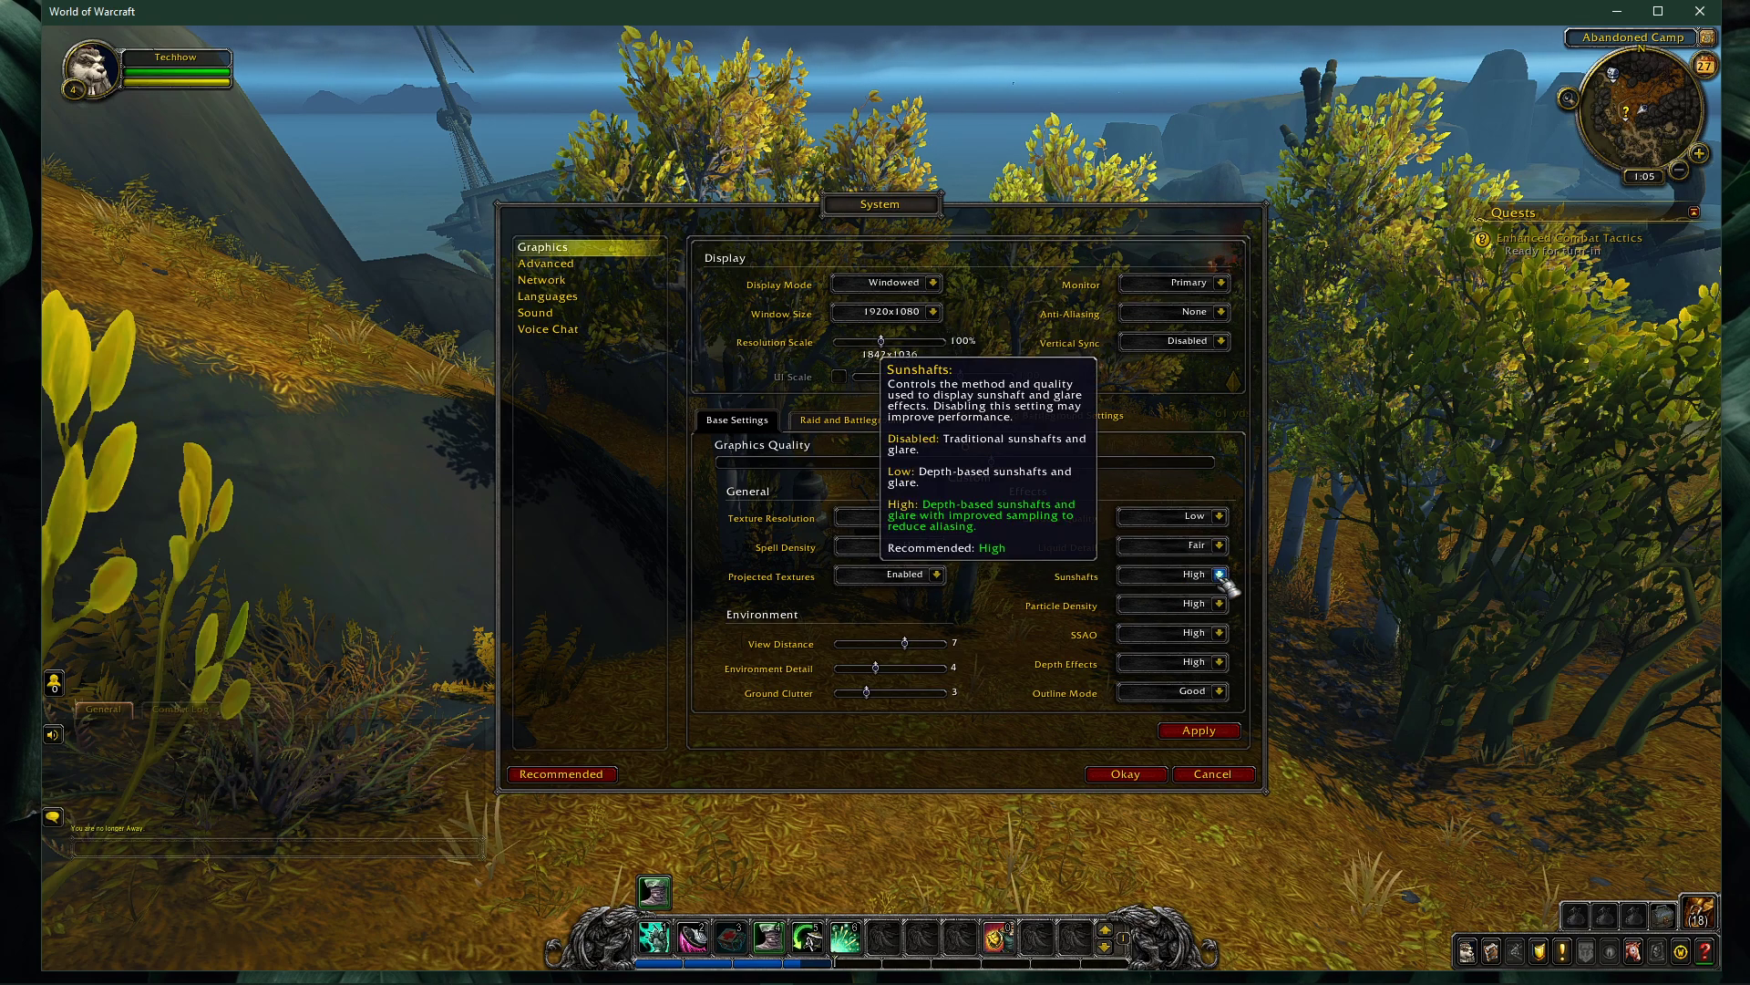
{"action": "left_click", "coordinate": [1199, 603]}
{"action": "left_click", "coordinate": [1176, 605]}
Set Particle Density and SSAO to Low, and disable Depth Effects and Outline Mode
{"action": "left_click", "coordinate": [1220, 603]}
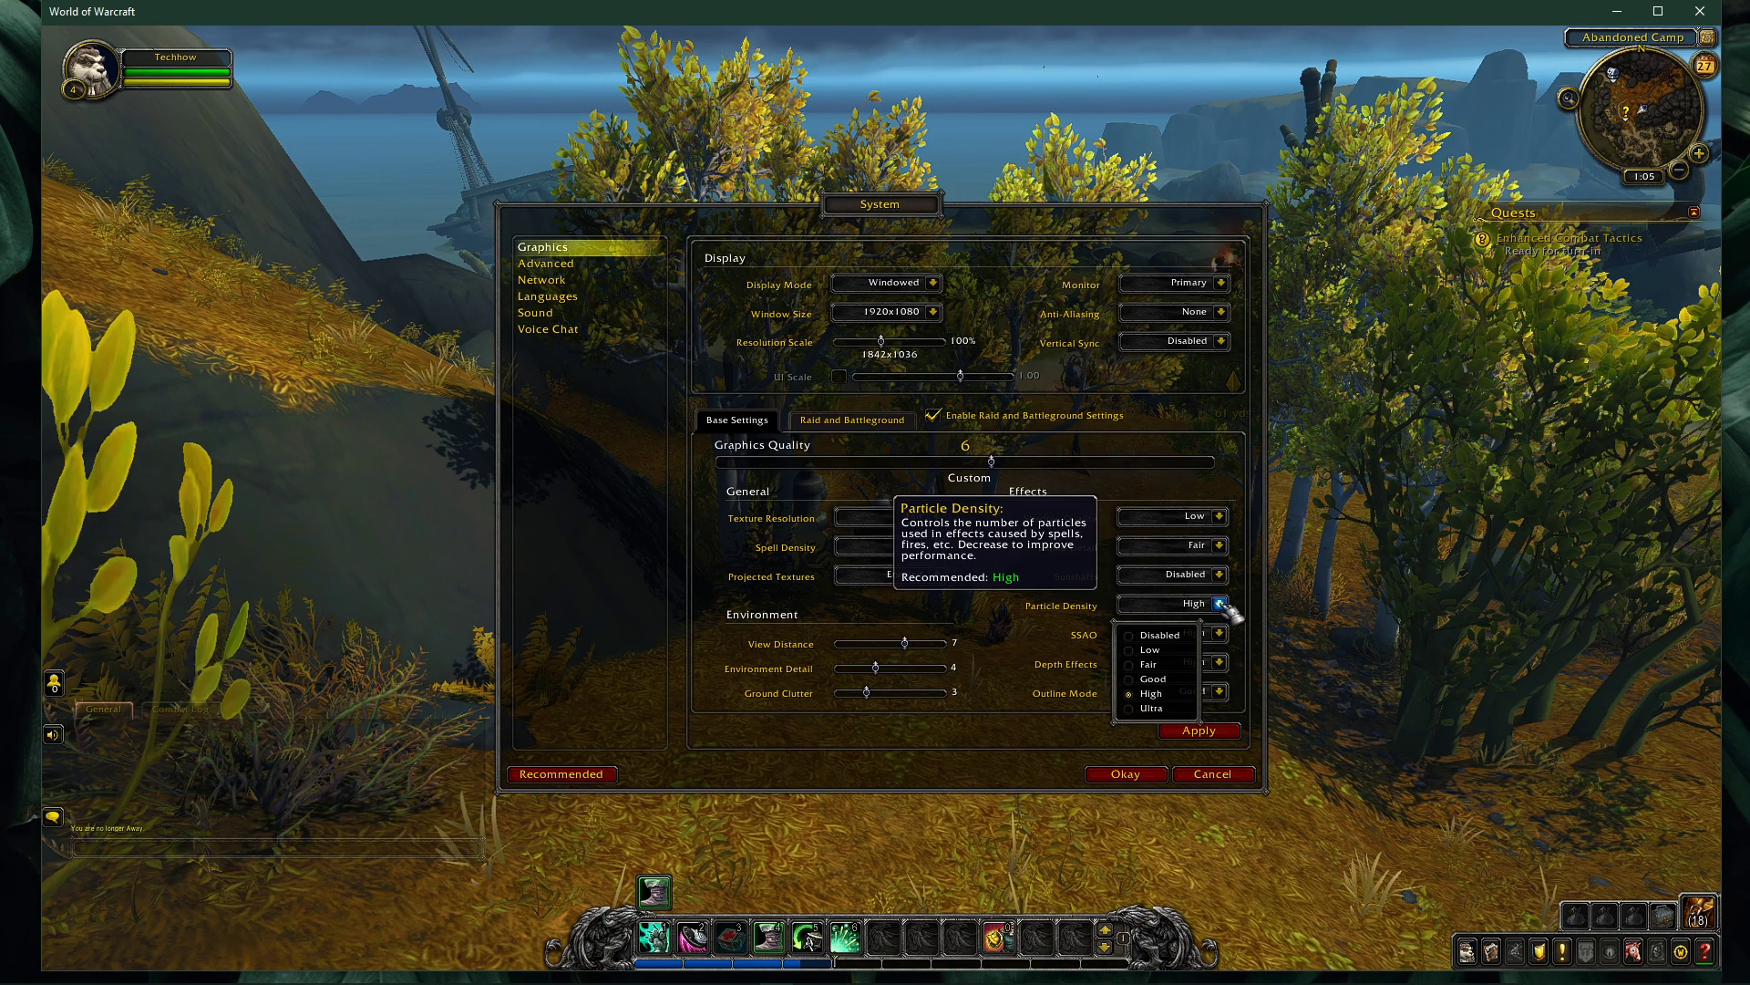
{"action": "left_click", "coordinate": [1149, 649]}
{"action": "left_click", "coordinate": [1220, 662]}
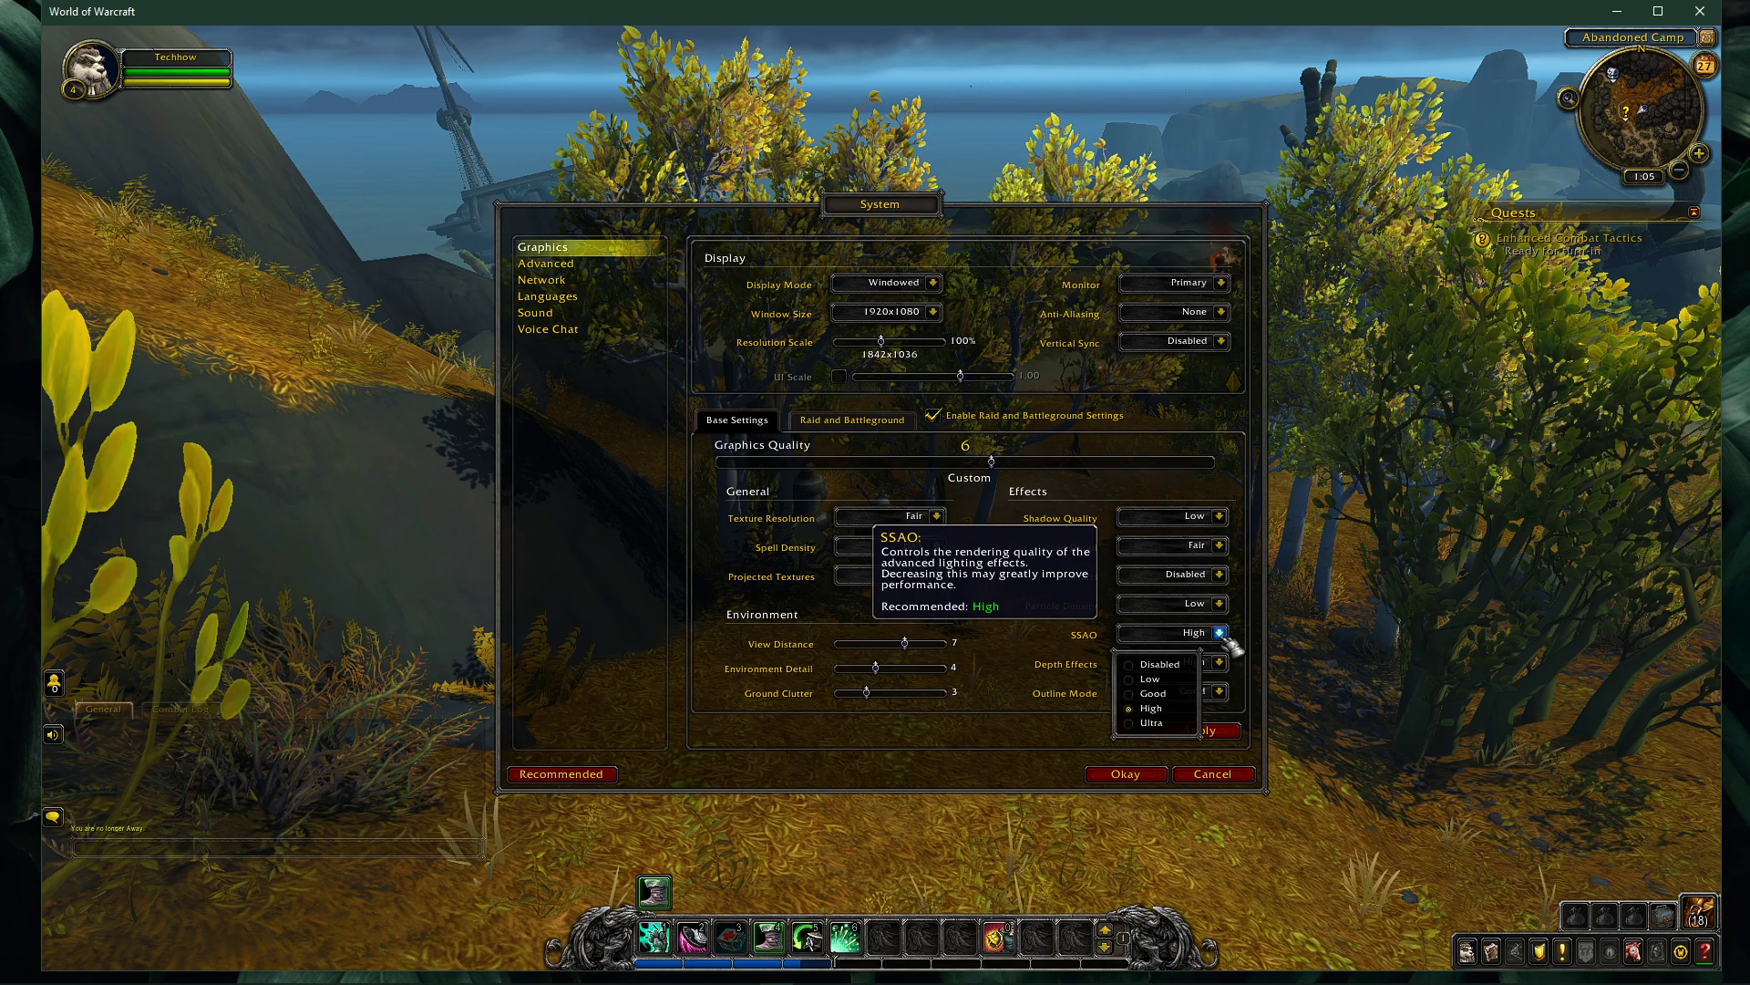
{"action": "left_click", "coordinate": [1149, 678]}
{"action": "left_click", "coordinate": [1219, 662]}
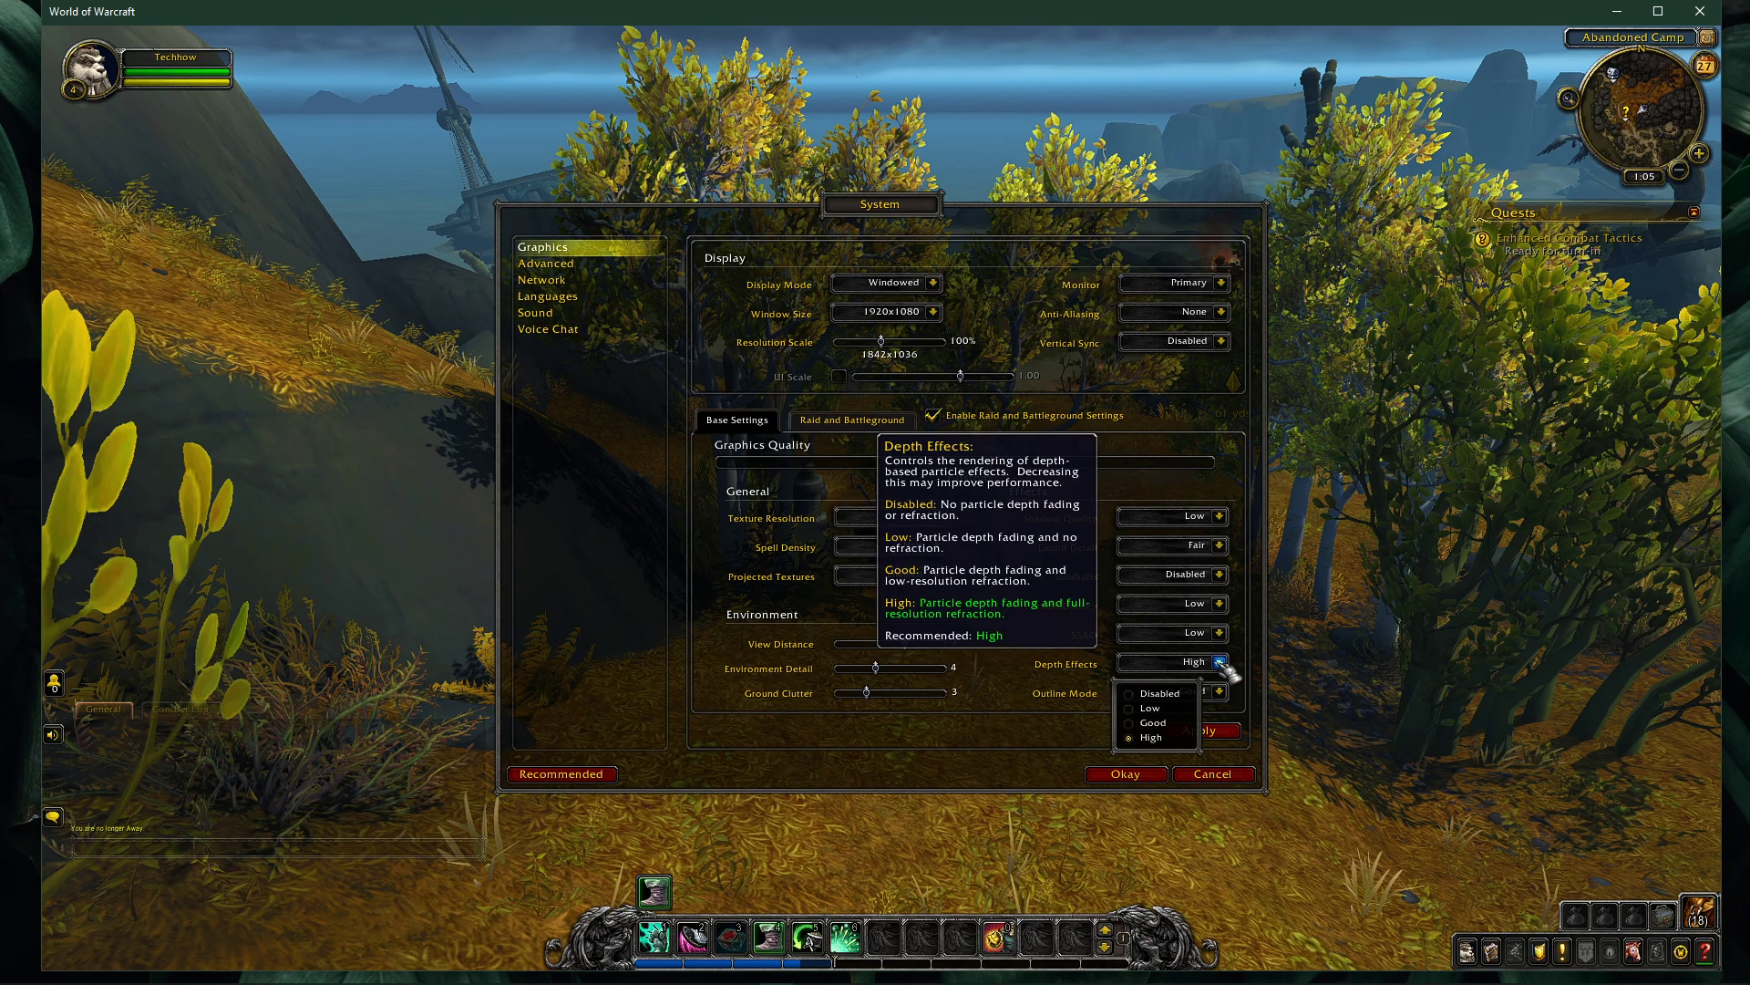
{"action": "left_click", "coordinate": [1182, 695]}
{"action": "left_click", "coordinate": [1220, 691]}
{"action": "left_click", "coordinate": [1153, 708]}
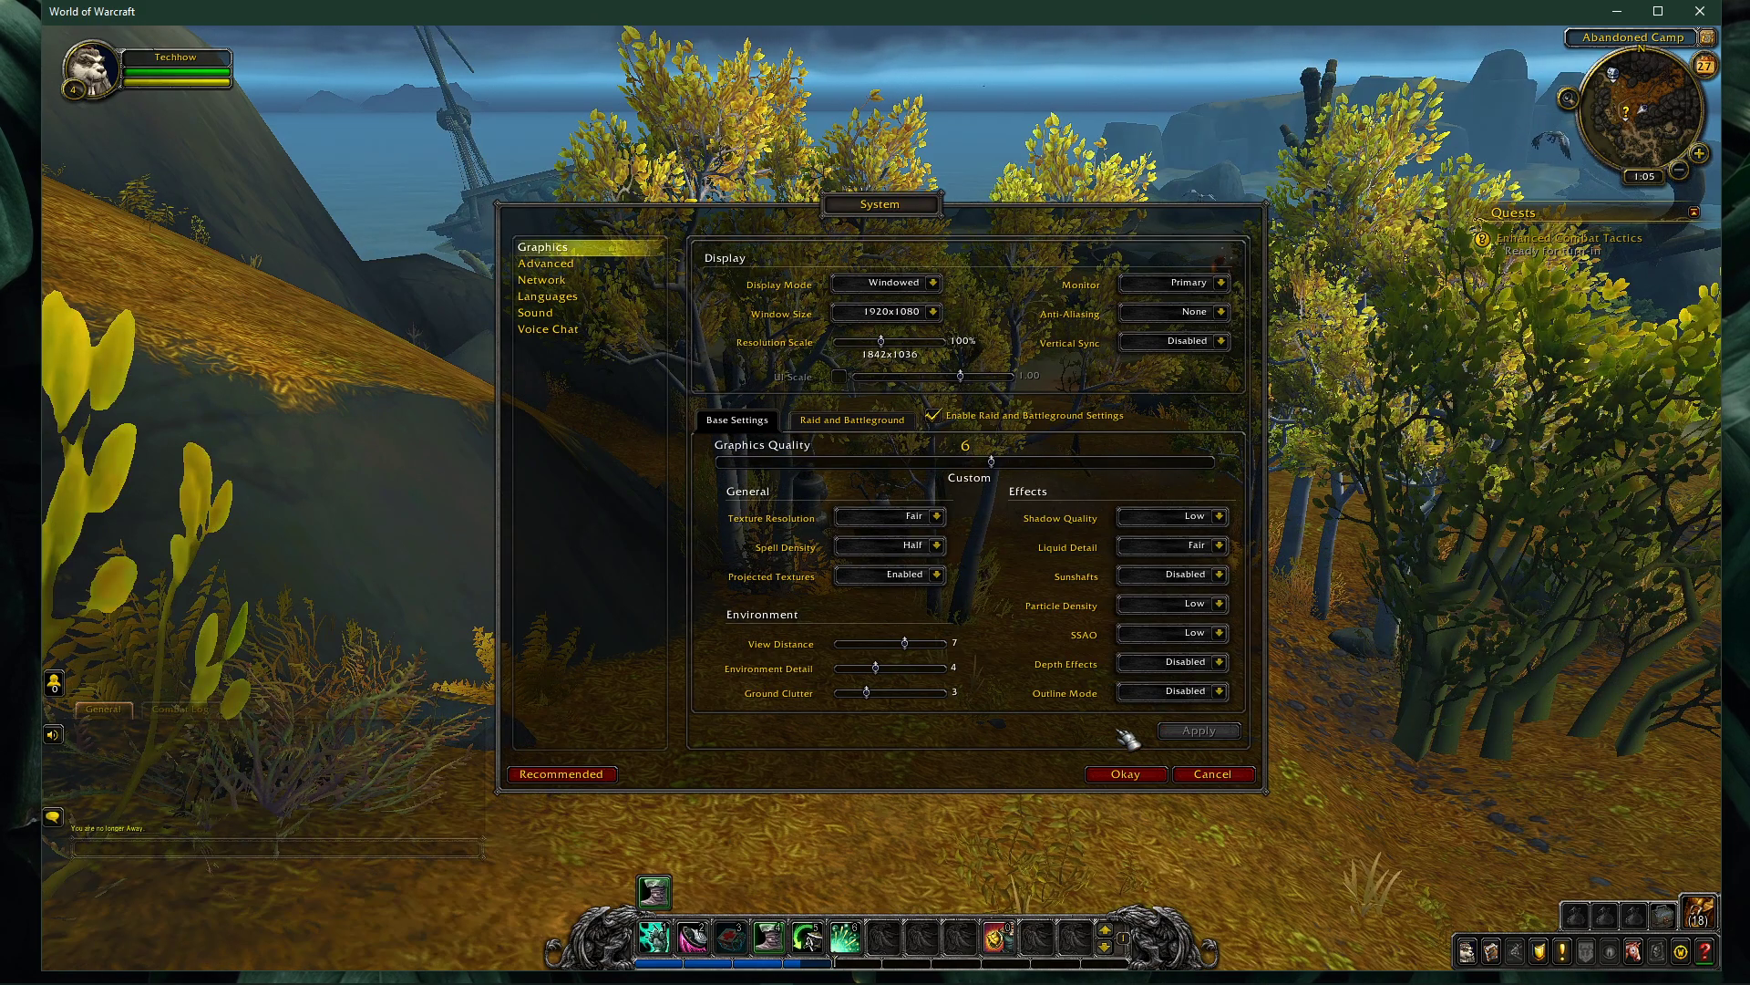
Enable Raid and Battleground graphics with Spell Density Essential and Shadow Quality Low, then apply
{"action": "left_click", "coordinate": [934, 417]}
{"action": "left_click", "coordinate": [882, 425]}
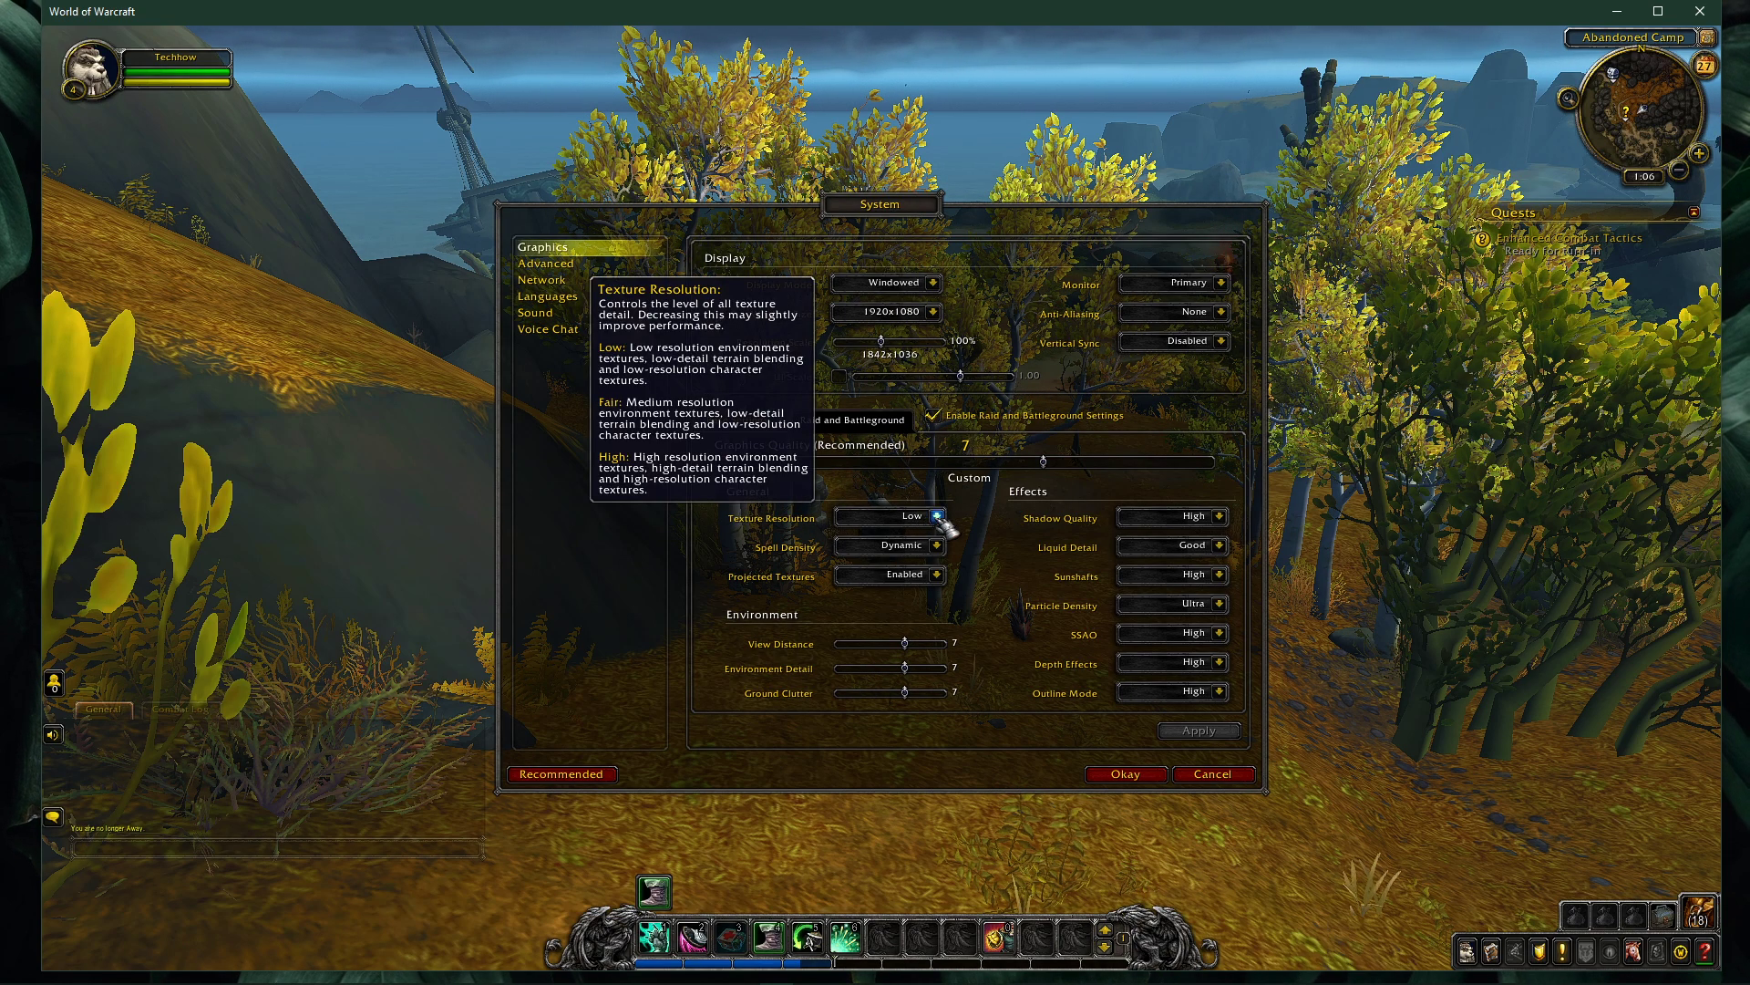
{"action": "left_click", "coordinate": [937, 545]}
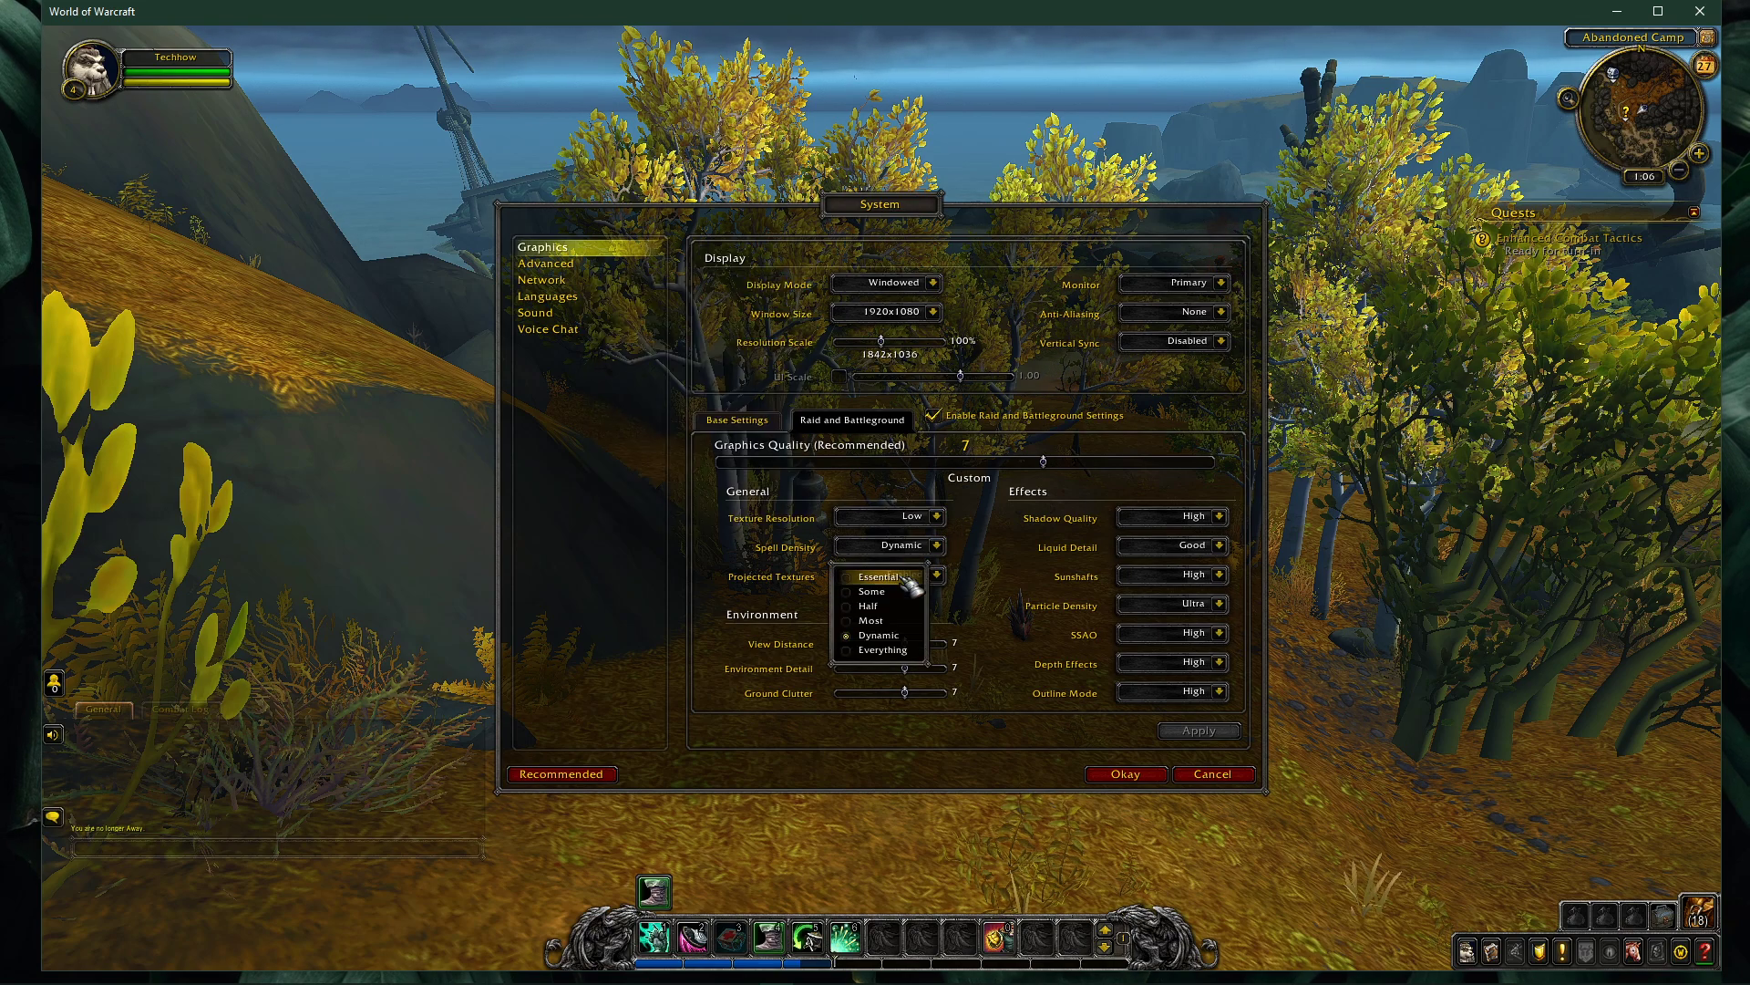
{"action": "left_click", "coordinate": [880, 580]}
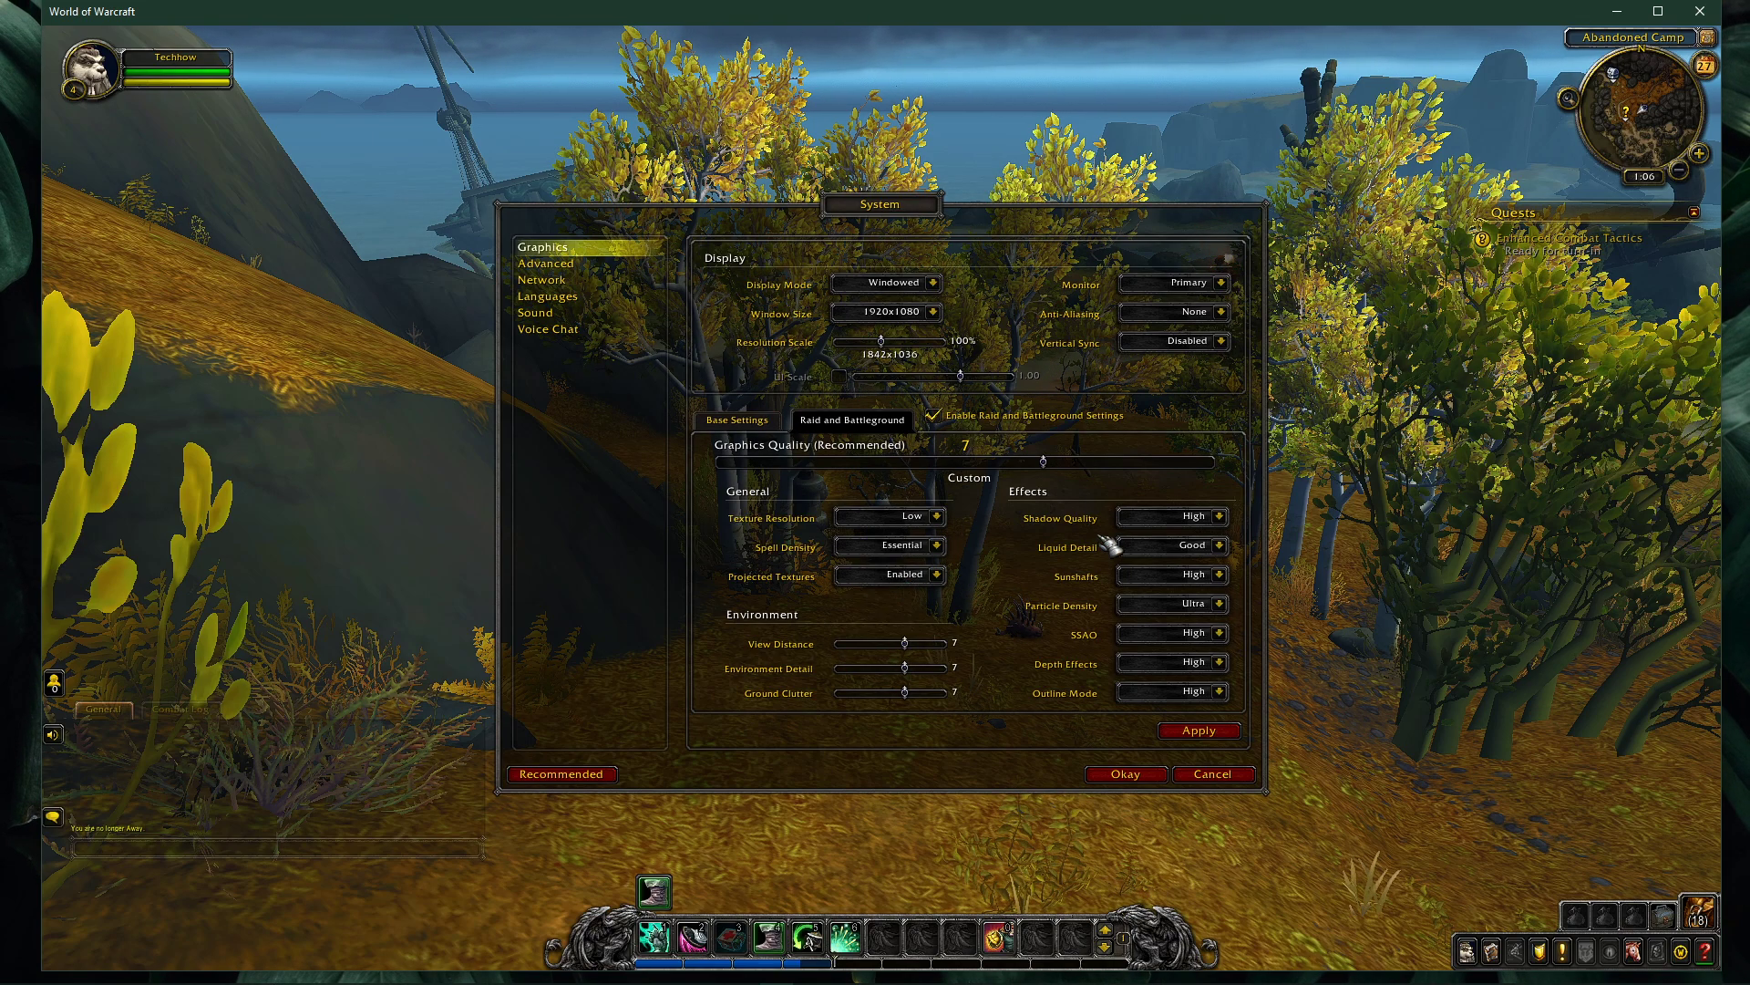
{"action": "left_click", "coordinate": [1219, 515]}
{"action": "left_click", "coordinate": [1156, 550]}
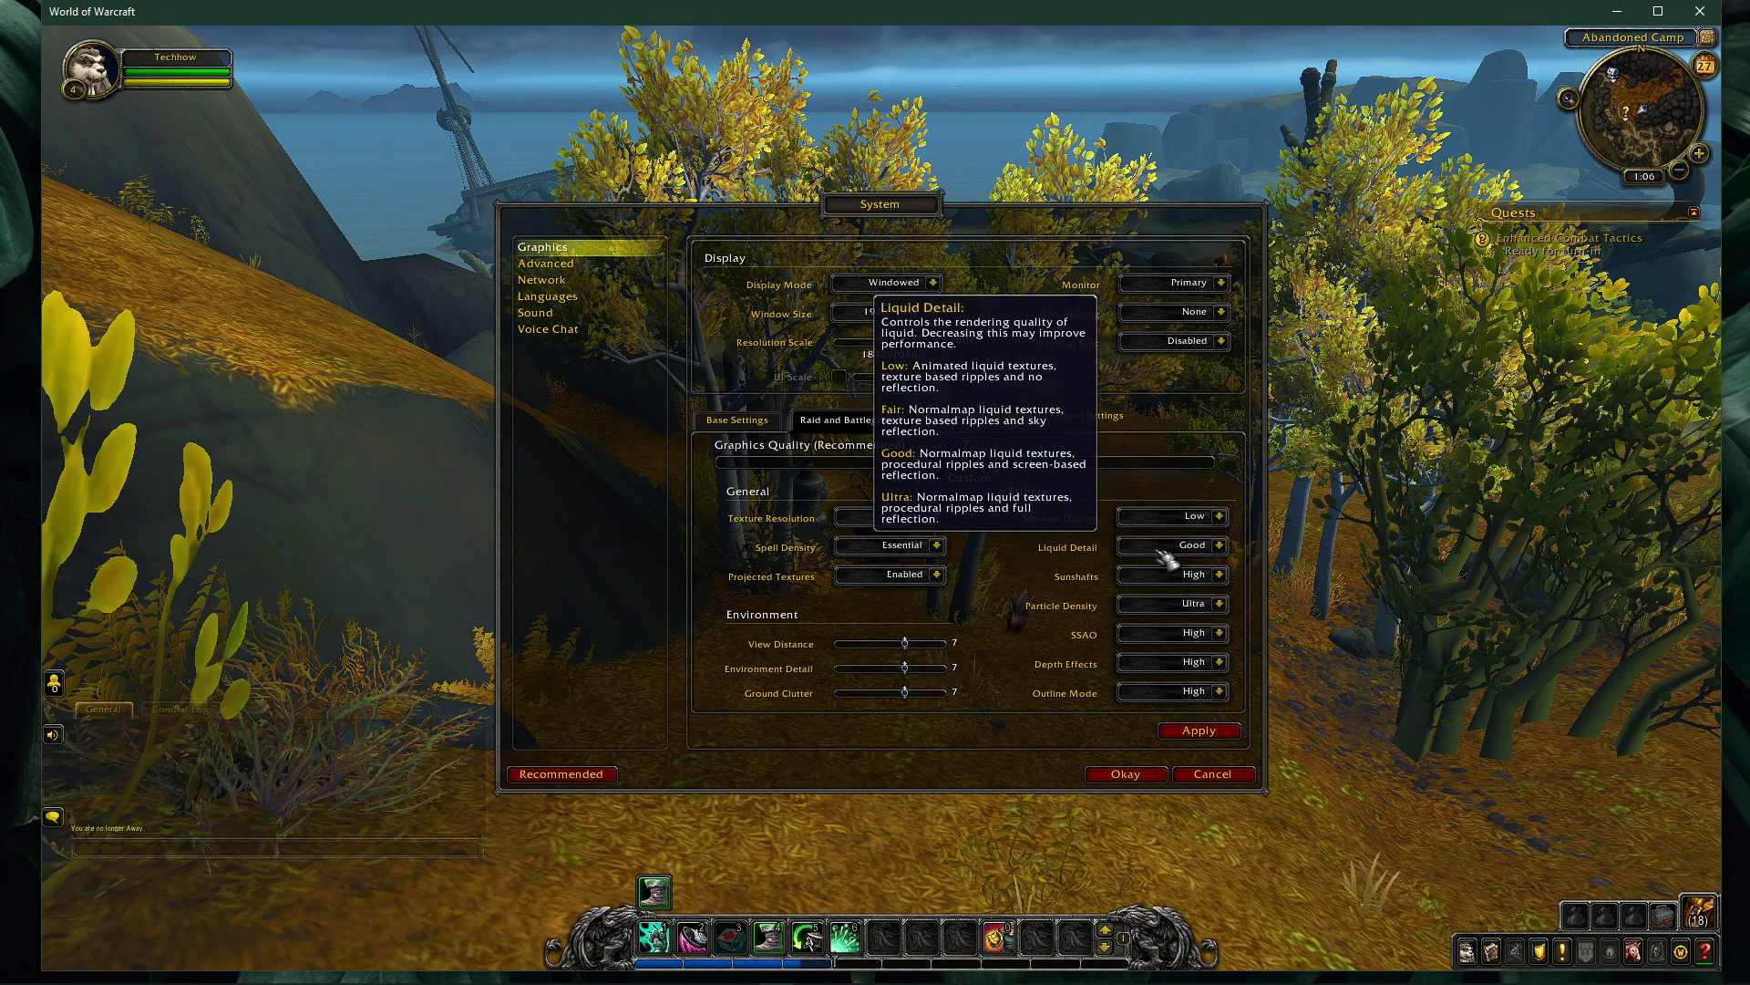
{"action": "left_click", "coordinate": [1200, 732]}
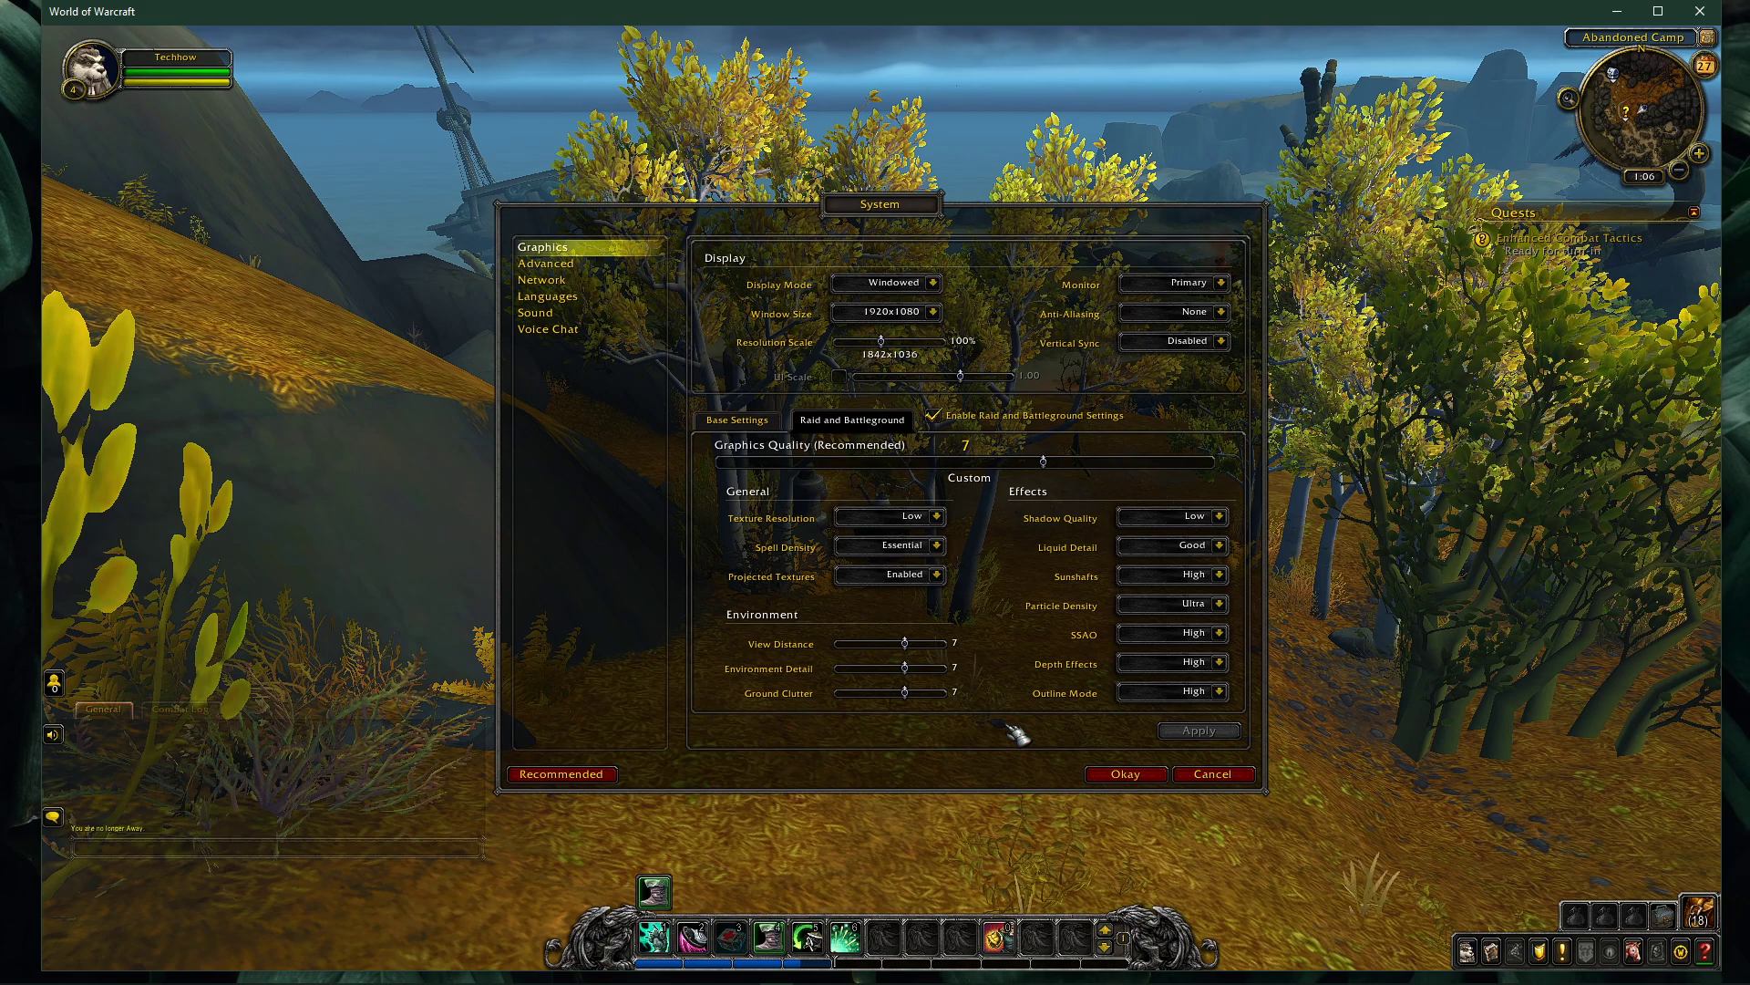
On the Advanced page, change Ambient Occlusion Type from FidelityFX CACAO to Auto Detect
{"action": "left_click", "coordinate": [545, 264]}
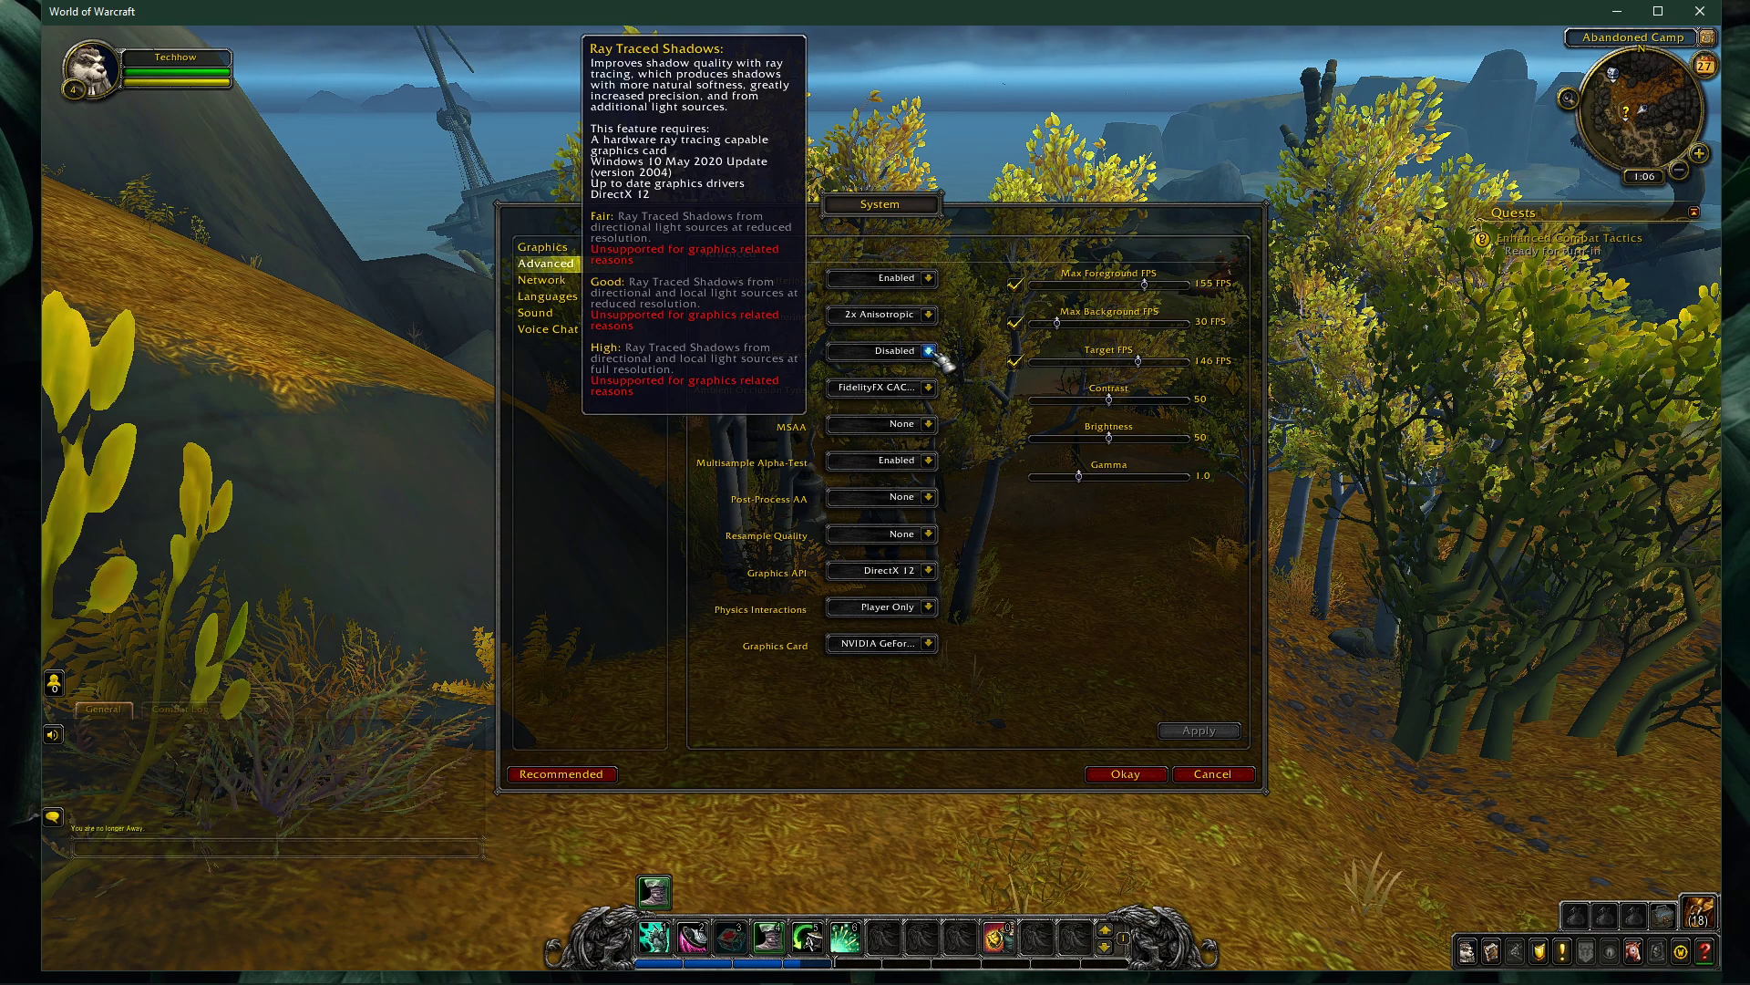
{"action": "left_click", "coordinate": [928, 387]}
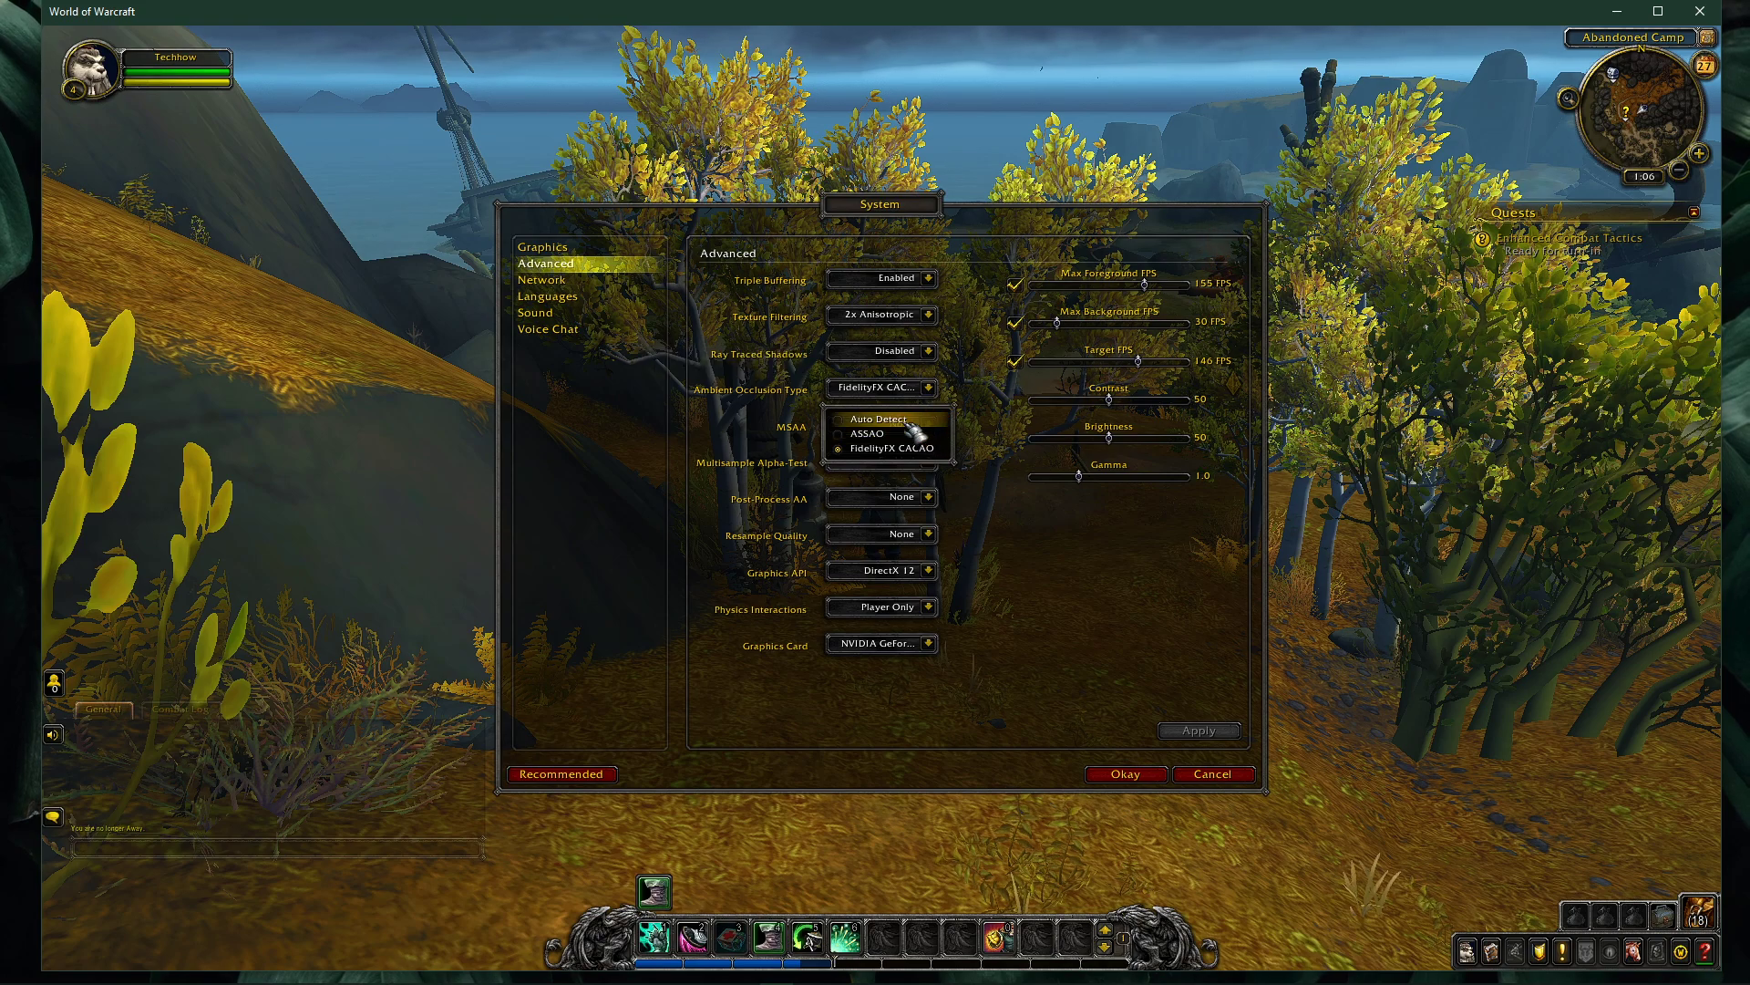
{"action": "left_click", "coordinate": [907, 420]}
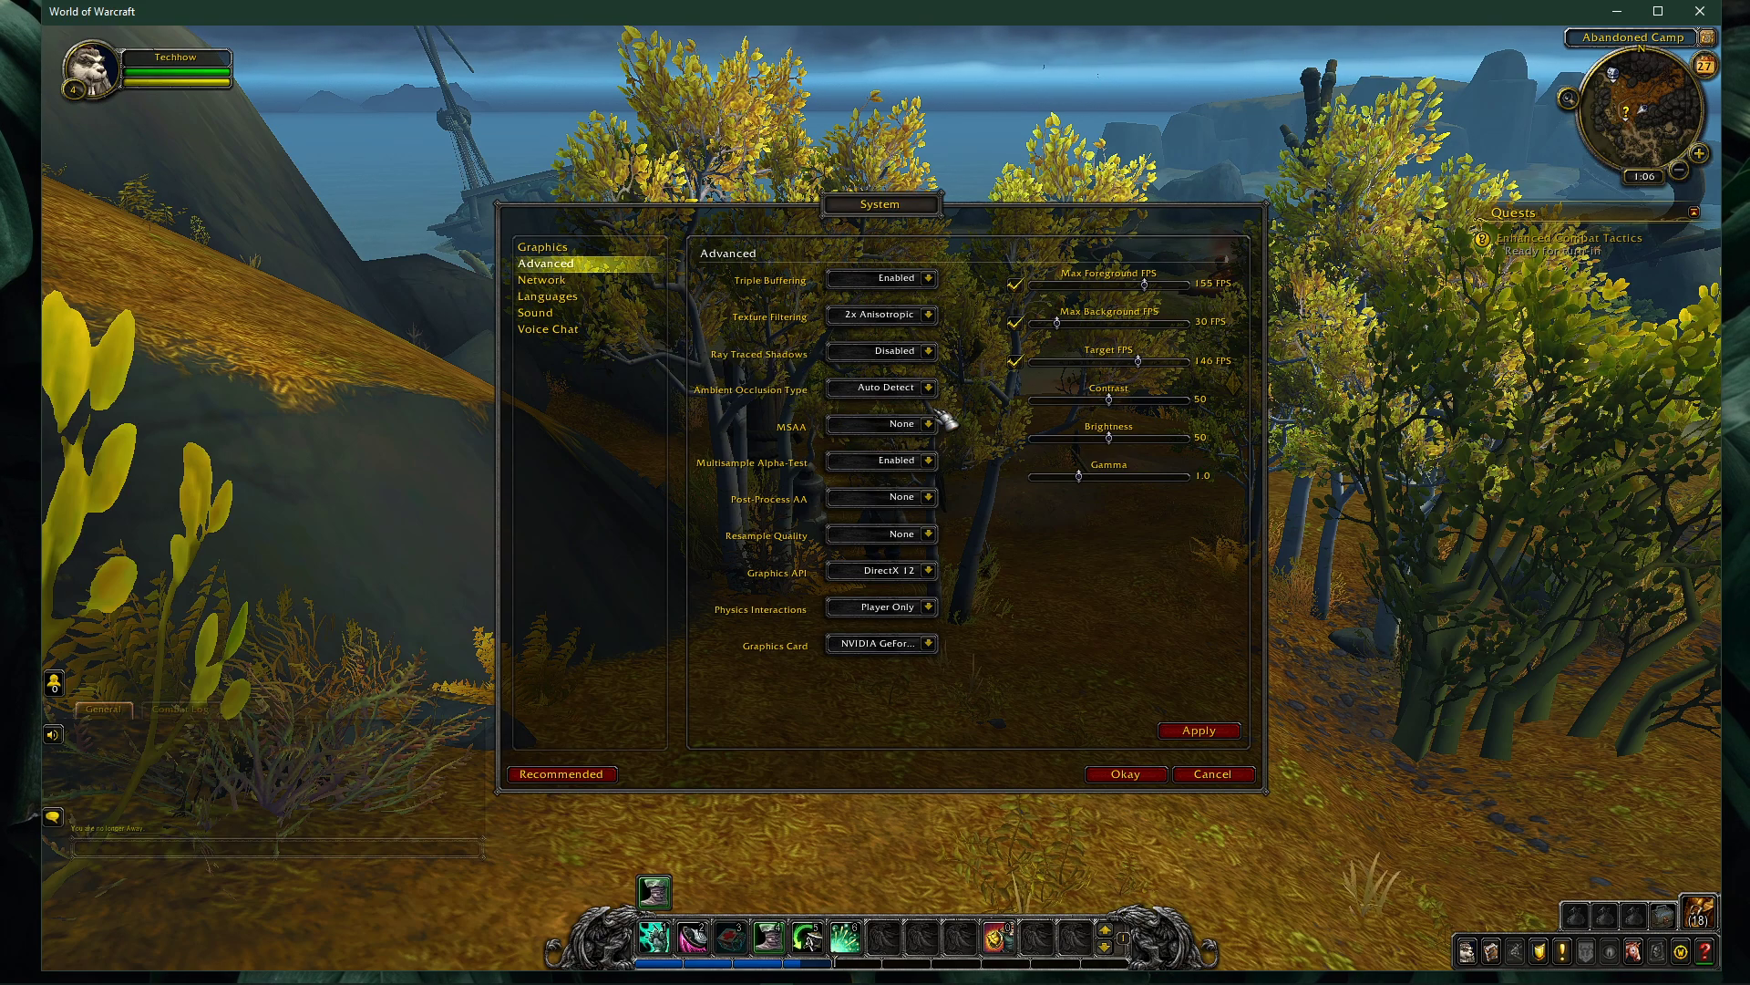
Keep DirectX 12 as the Graphics API and the NVIDIA card as Graphics Card
{"action": "left_click", "coordinate": [930, 570]}
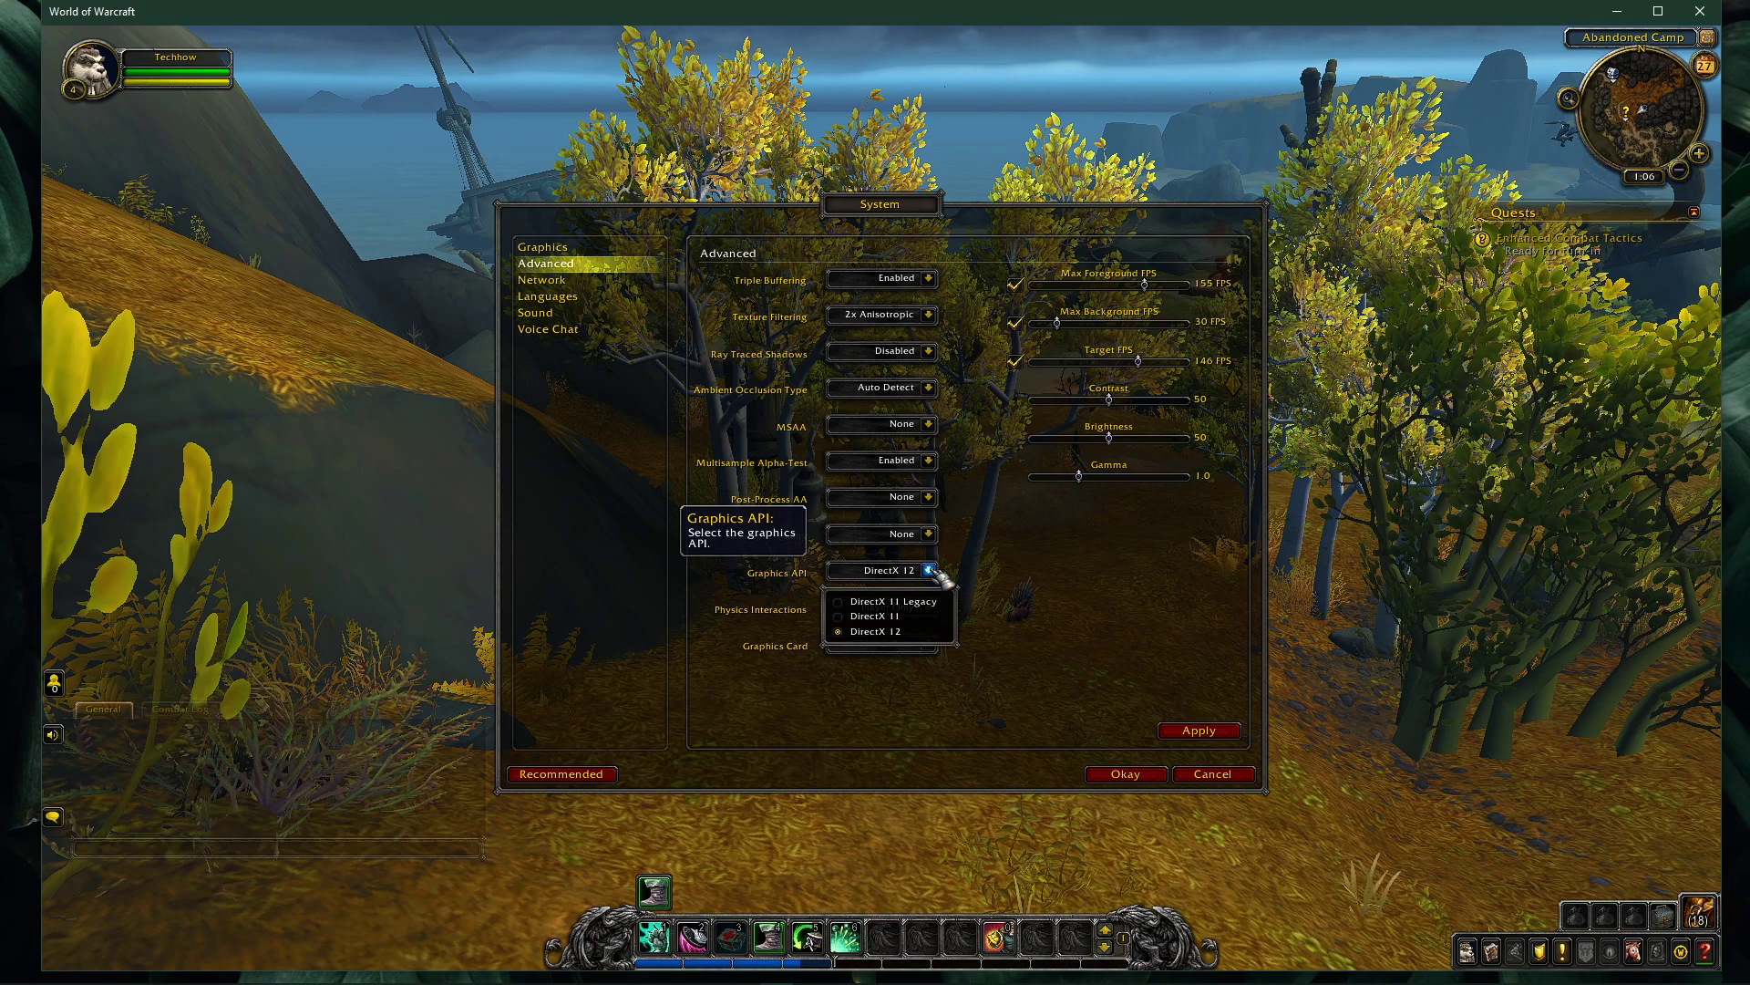
{"action": "left_click", "coordinate": [922, 634]}
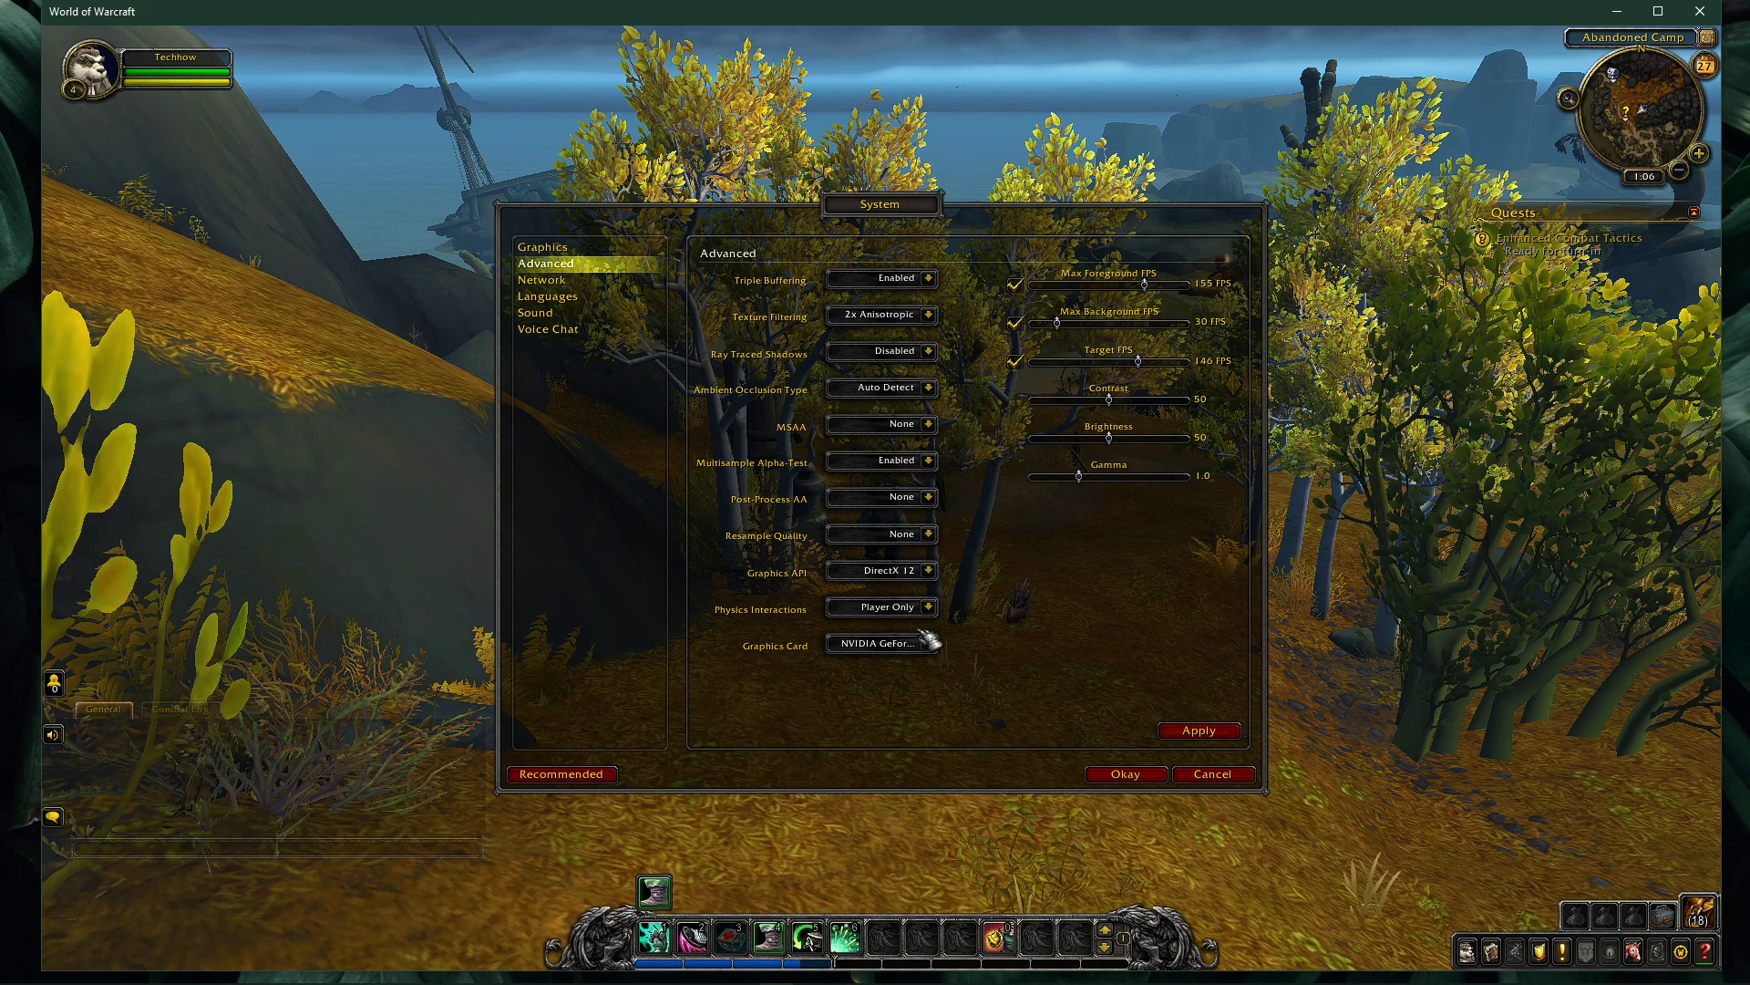
{"action": "left_click", "coordinate": [930, 641]}
{"action": "left_click", "coordinate": [921, 710]}
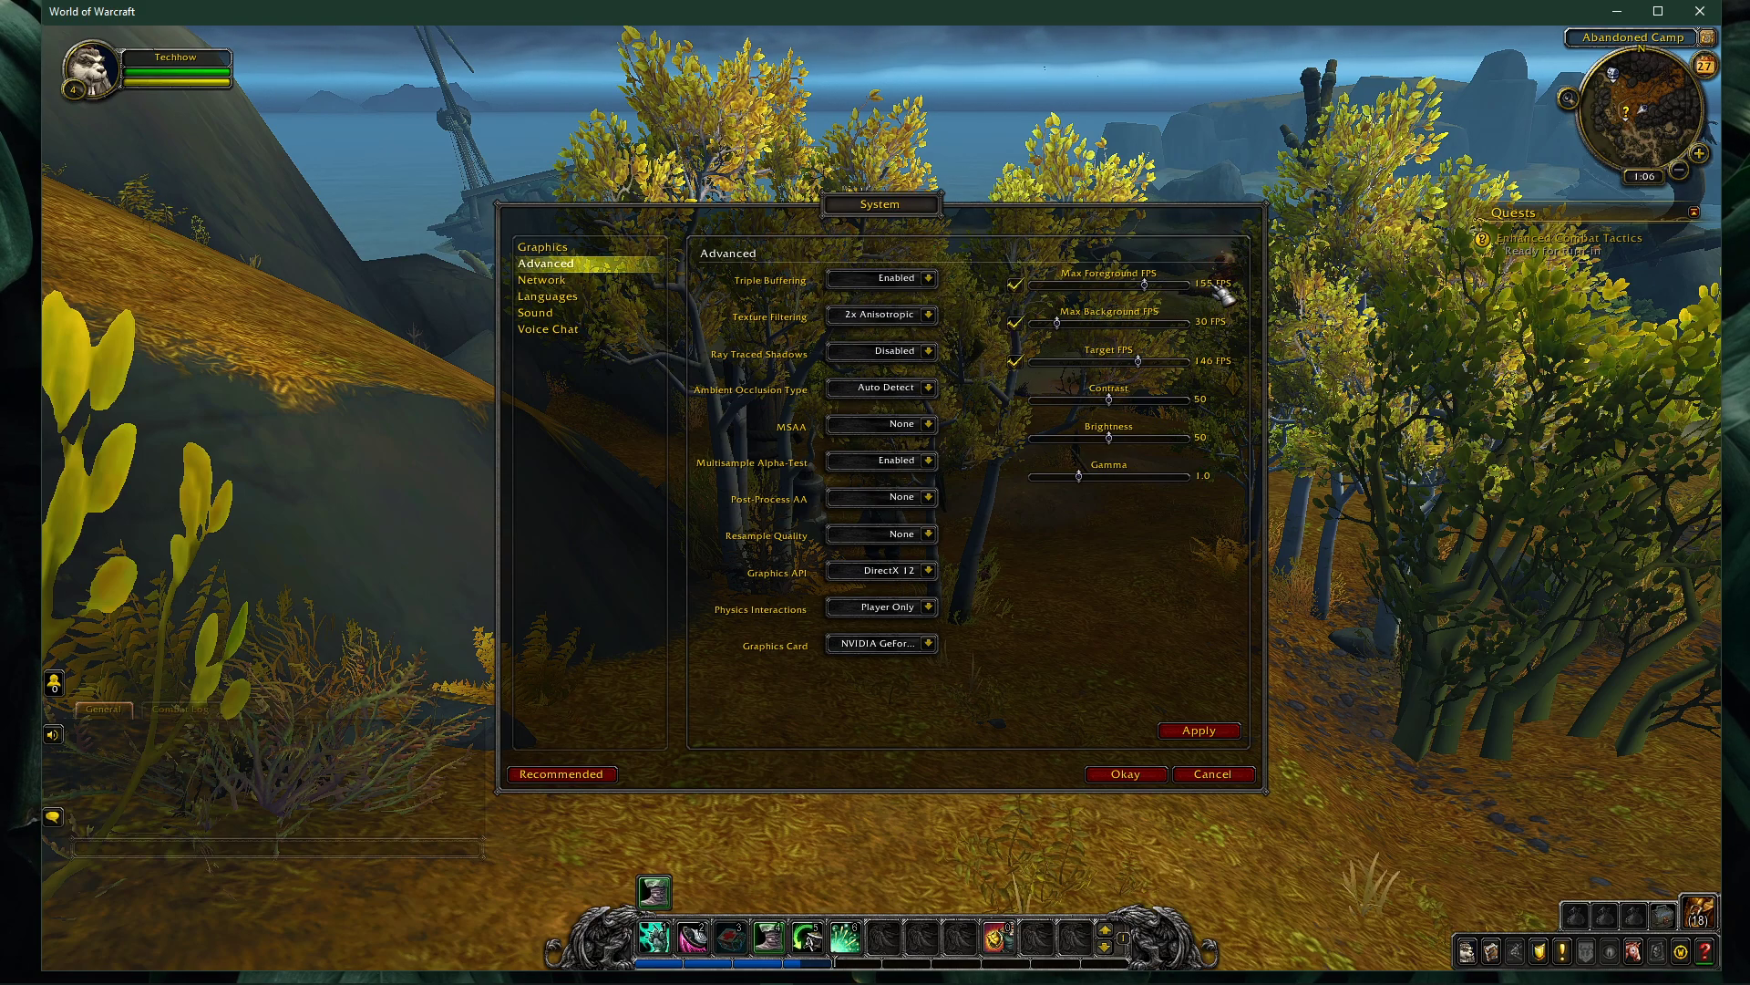
Nudge Max Foreground FPS up, apply the advanced settings, and accept with Okay
{"action": "left_click_drag", "start_coordinate": [1143, 284], "coordinate": [1145, 285]}
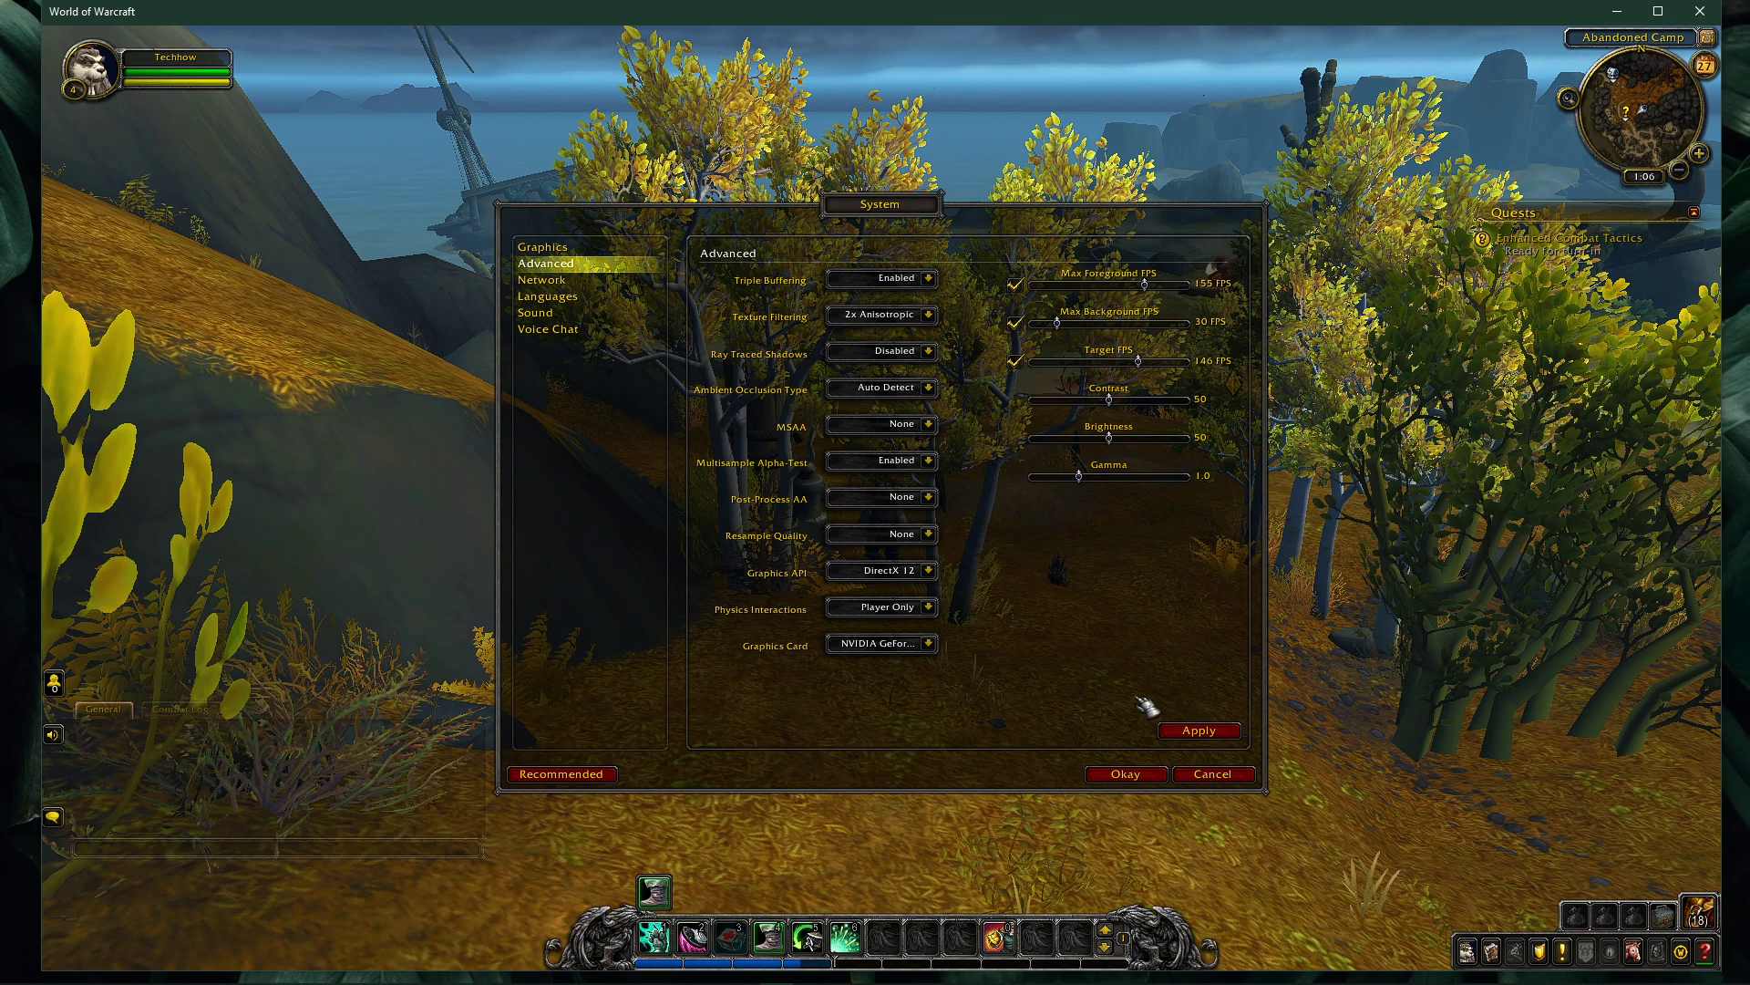
{"action": "left_click", "coordinate": [1181, 730]}
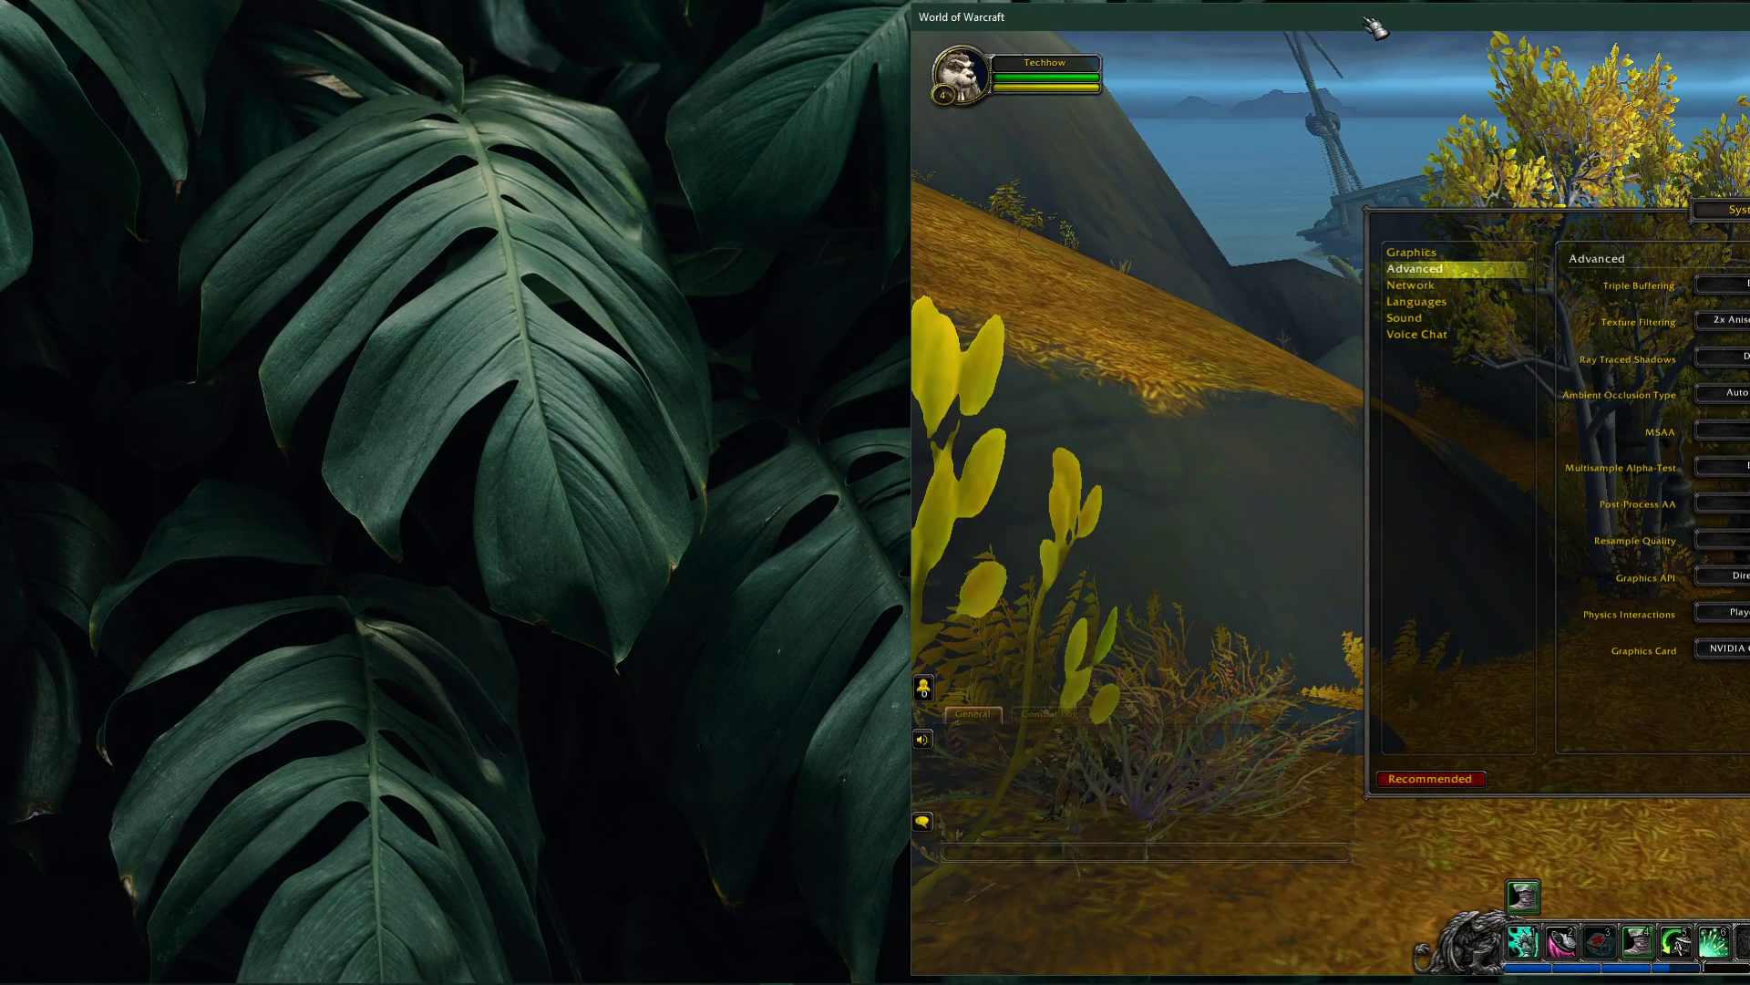
{"action": "left_click_drag", "start_coordinate": [1629, 21], "coordinate": [768, 15]}
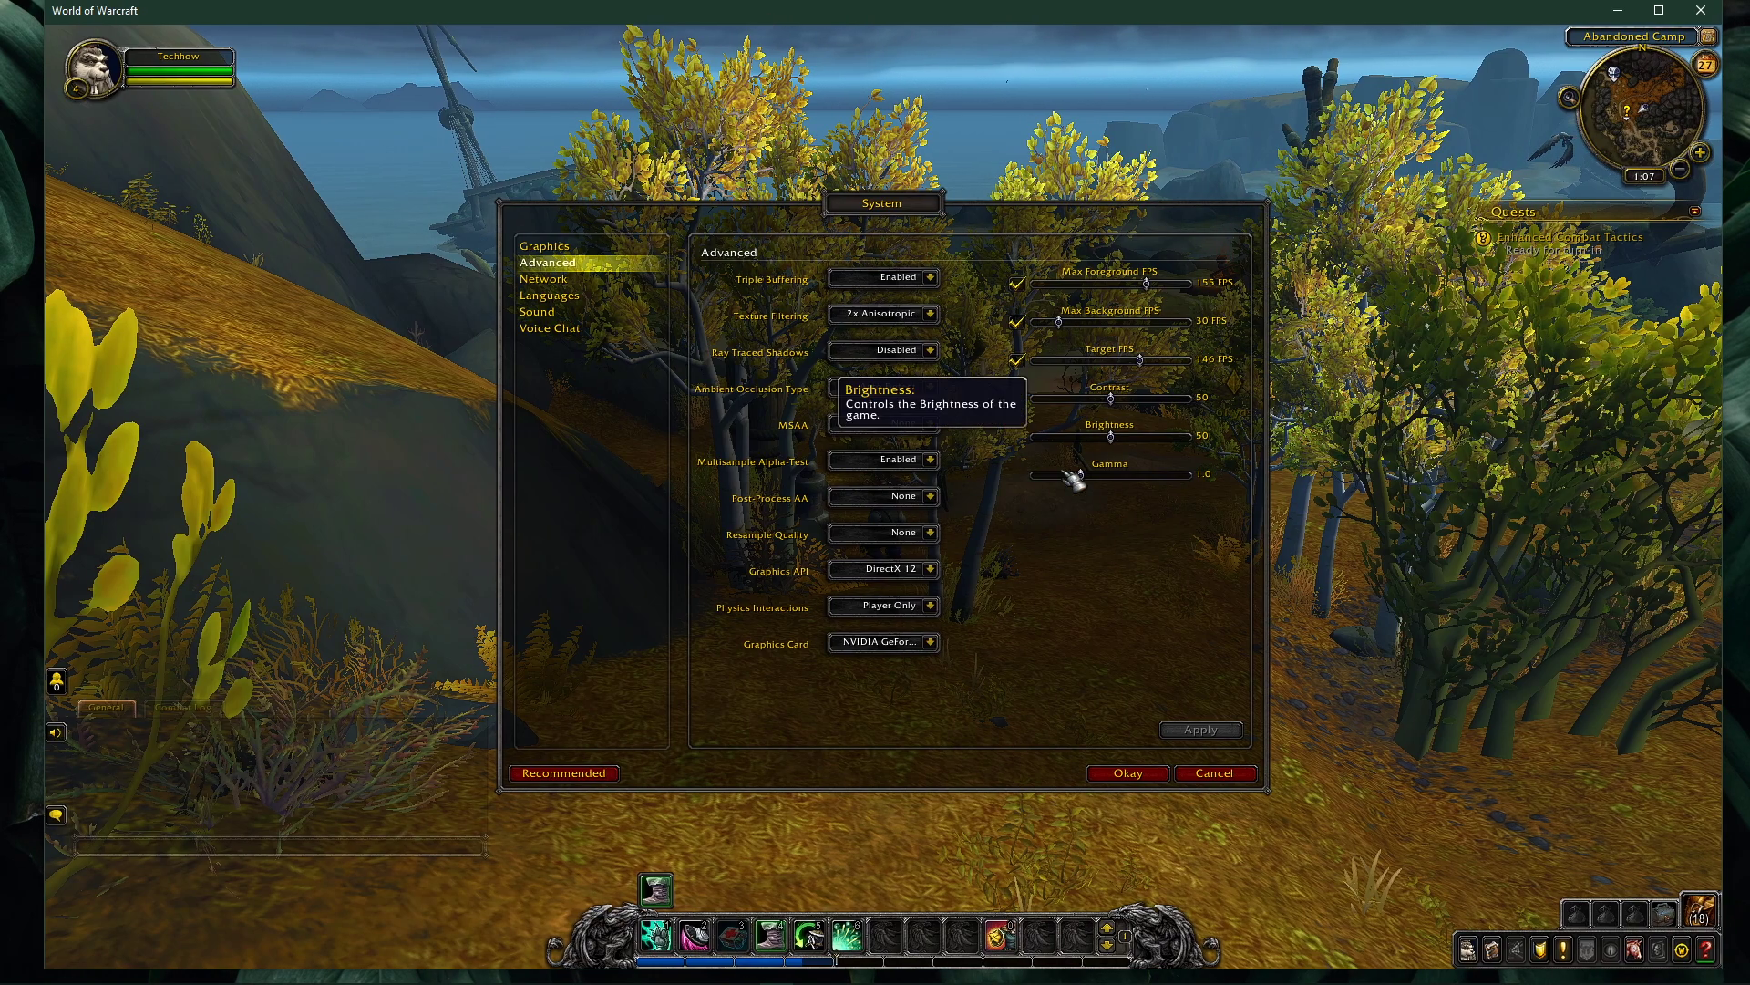
{"action": "left_click", "coordinate": [1127, 775]}
Open Task Manager from the taskbar and jump to World of Warcraft's entry in Details
{"action": "right_click", "coordinate": [1340, 979]}
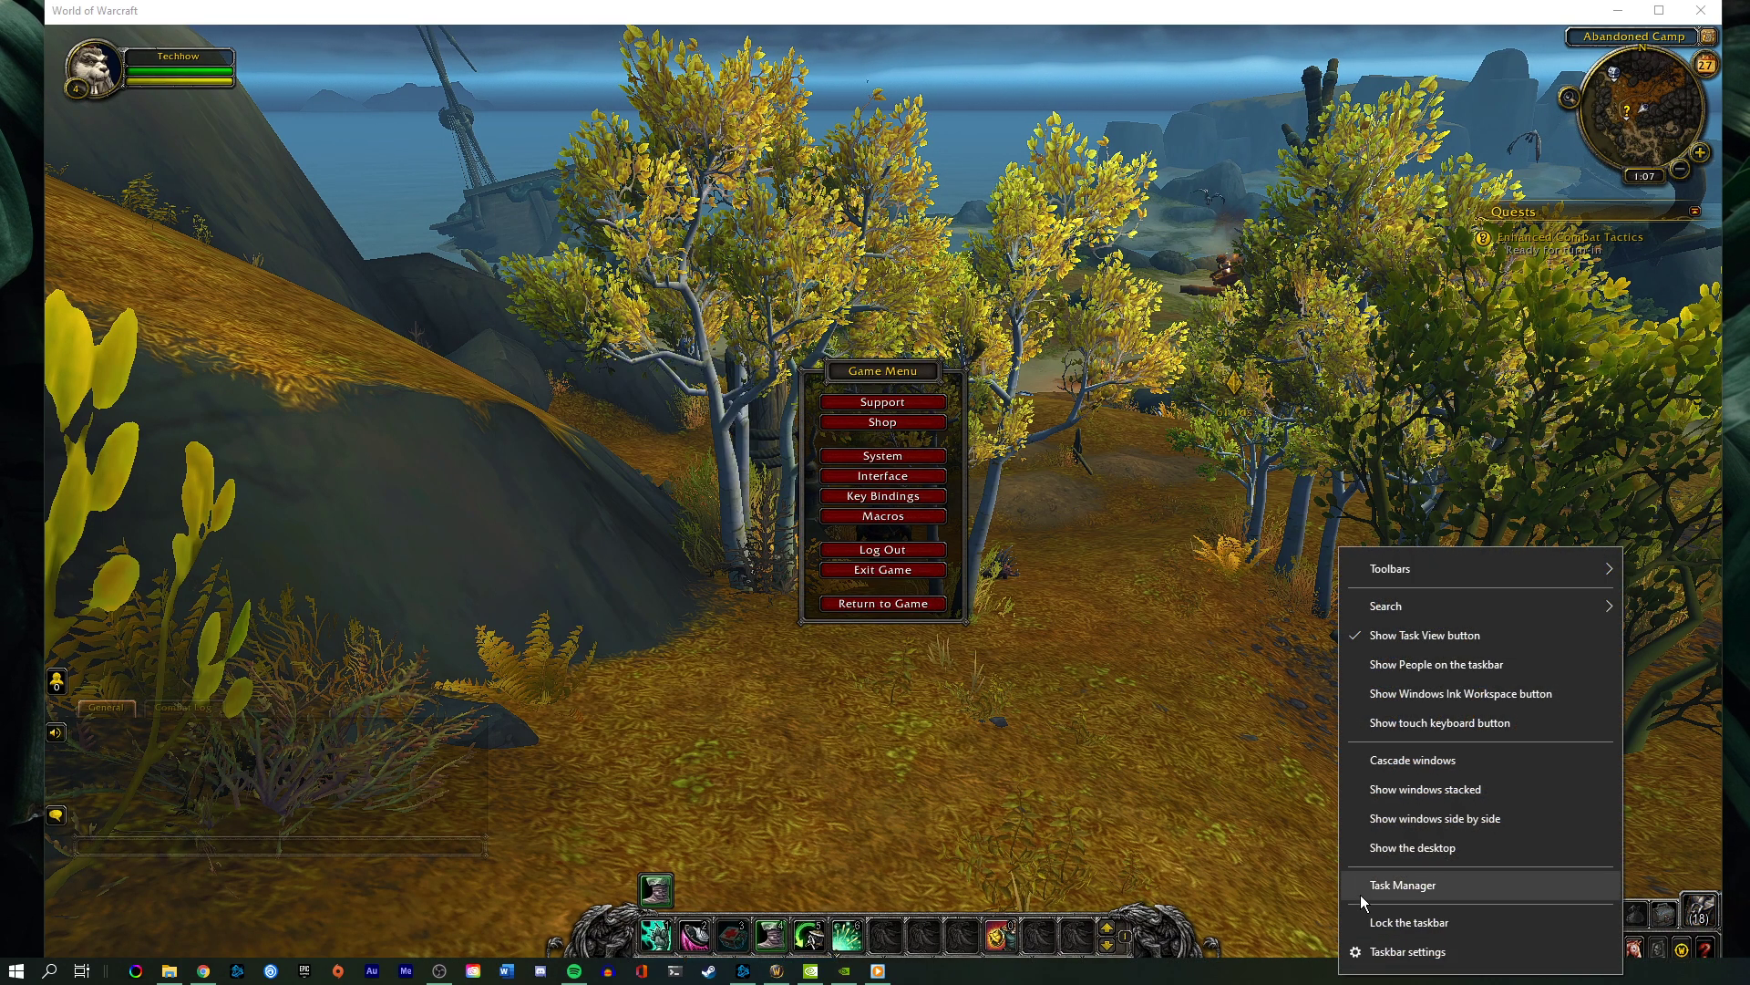
{"action": "left_click", "coordinate": [1367, 892]}
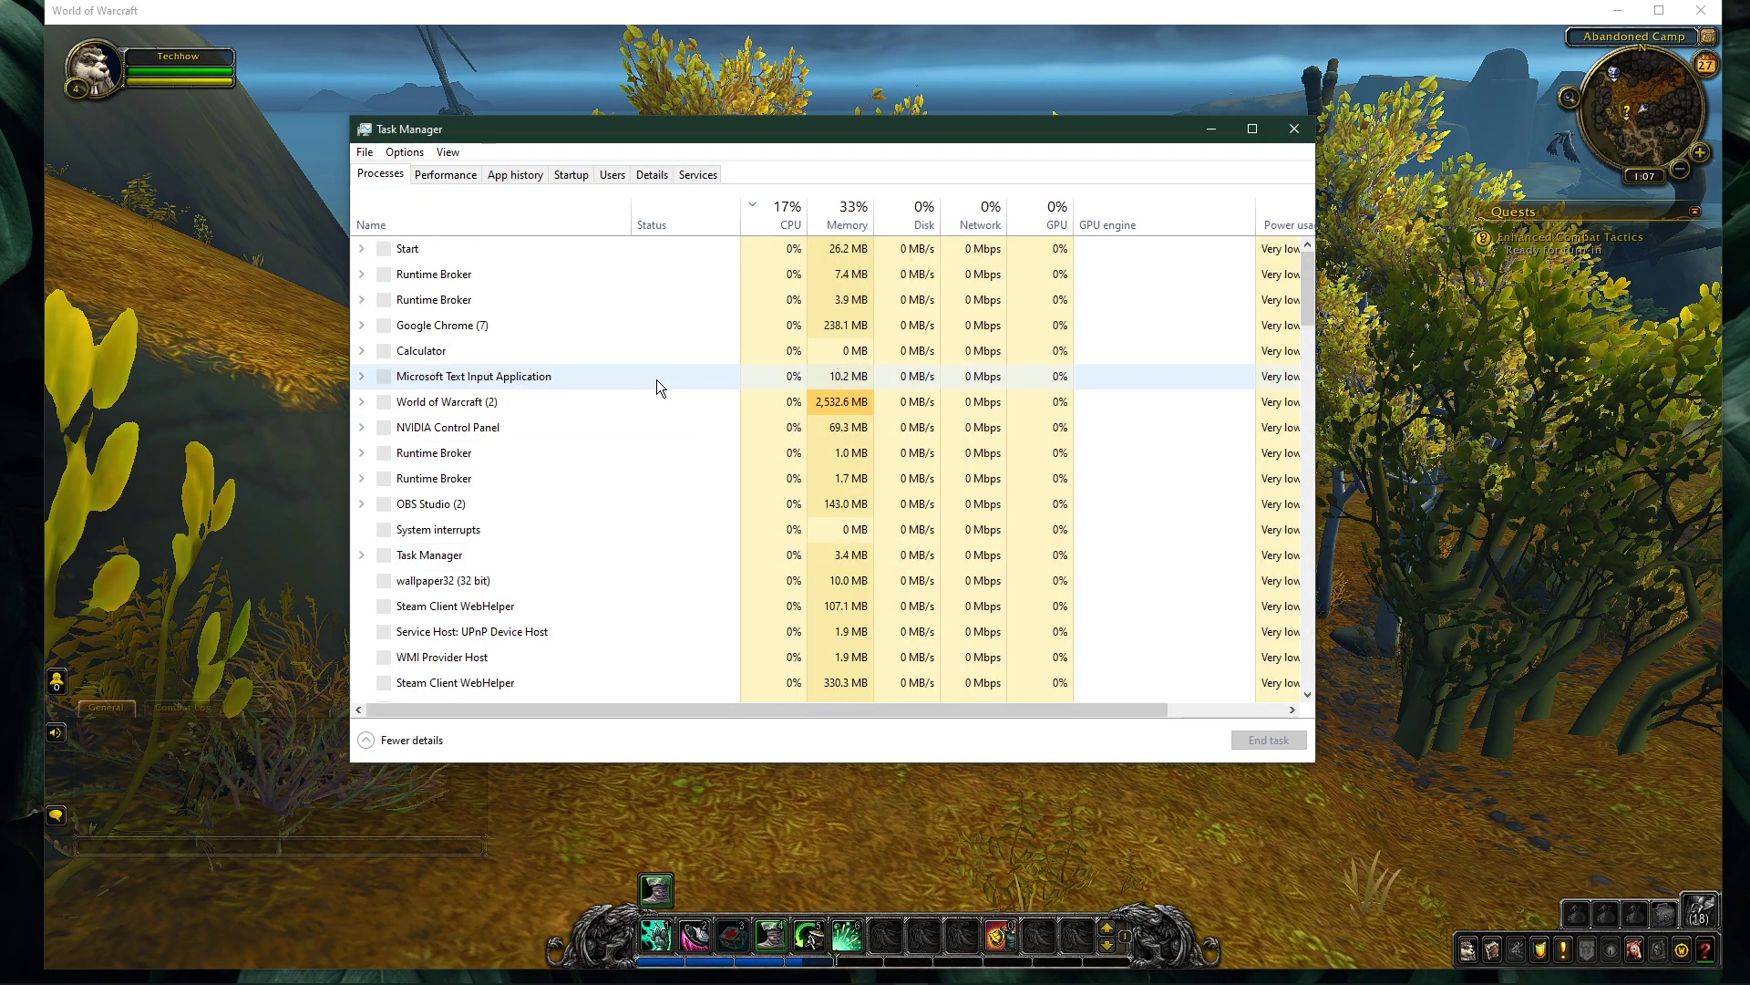
{"action": "left_click", "coordinate": [359, 253]}
{"action": "left_click", "coordinate": [358, 252]}
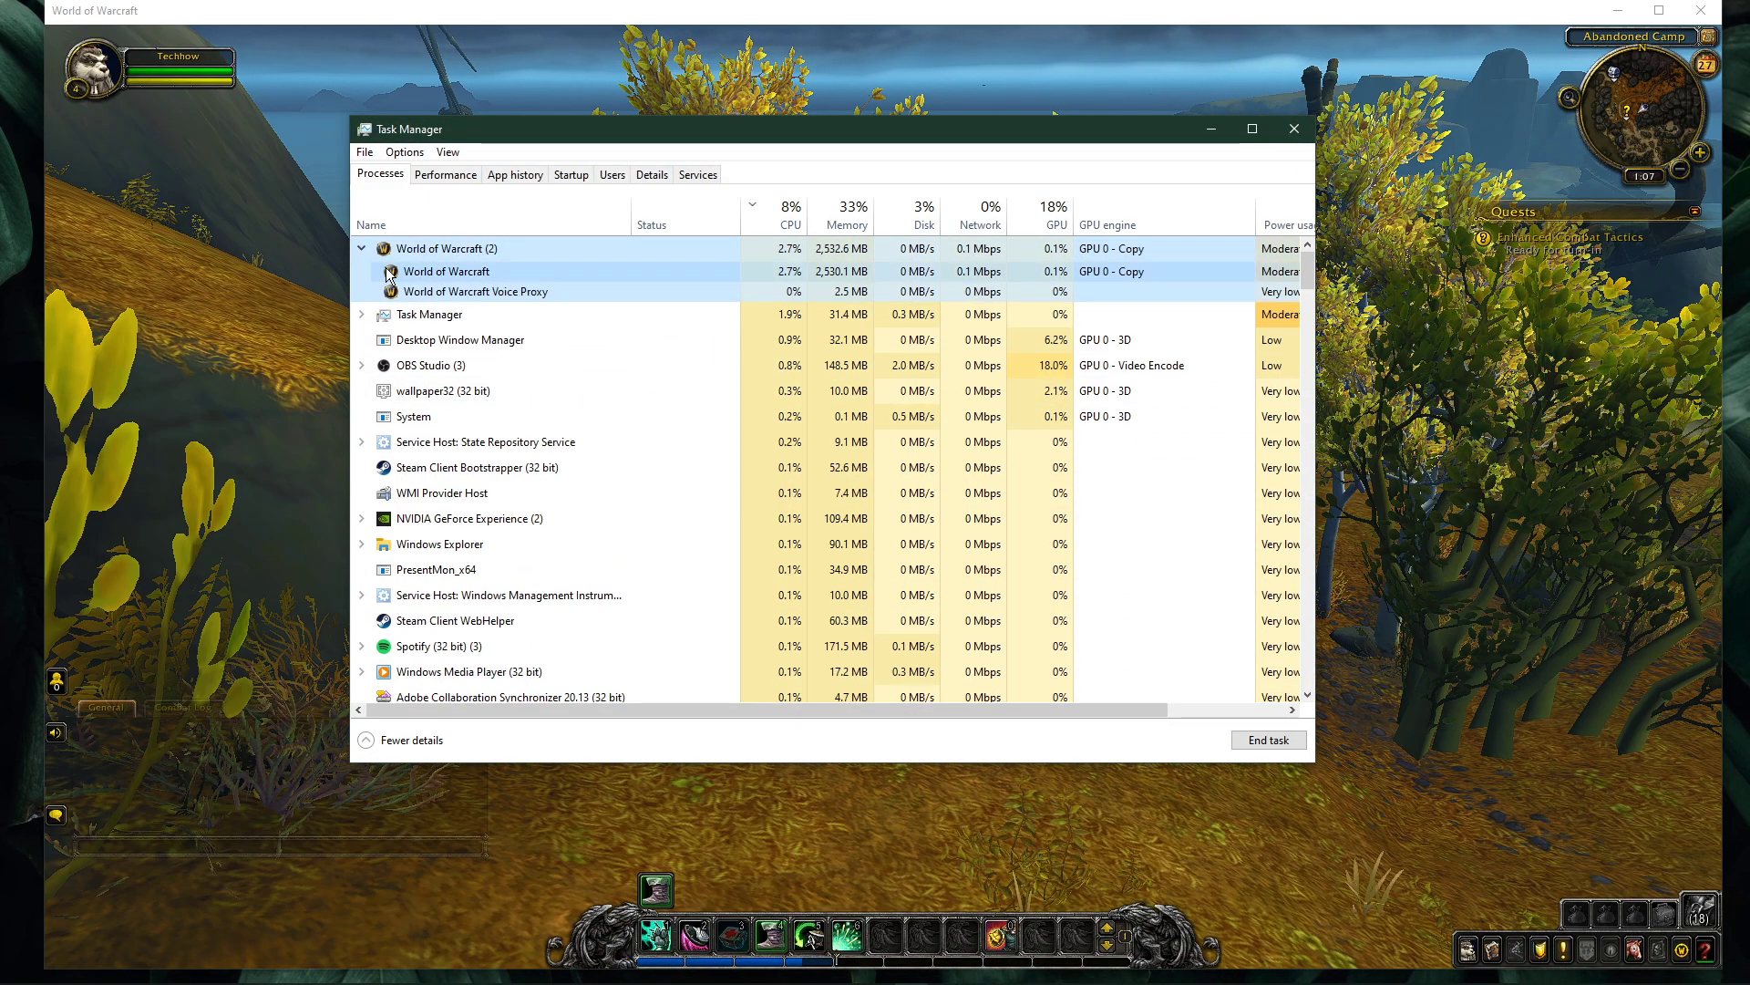
{"action": "right_click", "coordinate": [403, 272]}
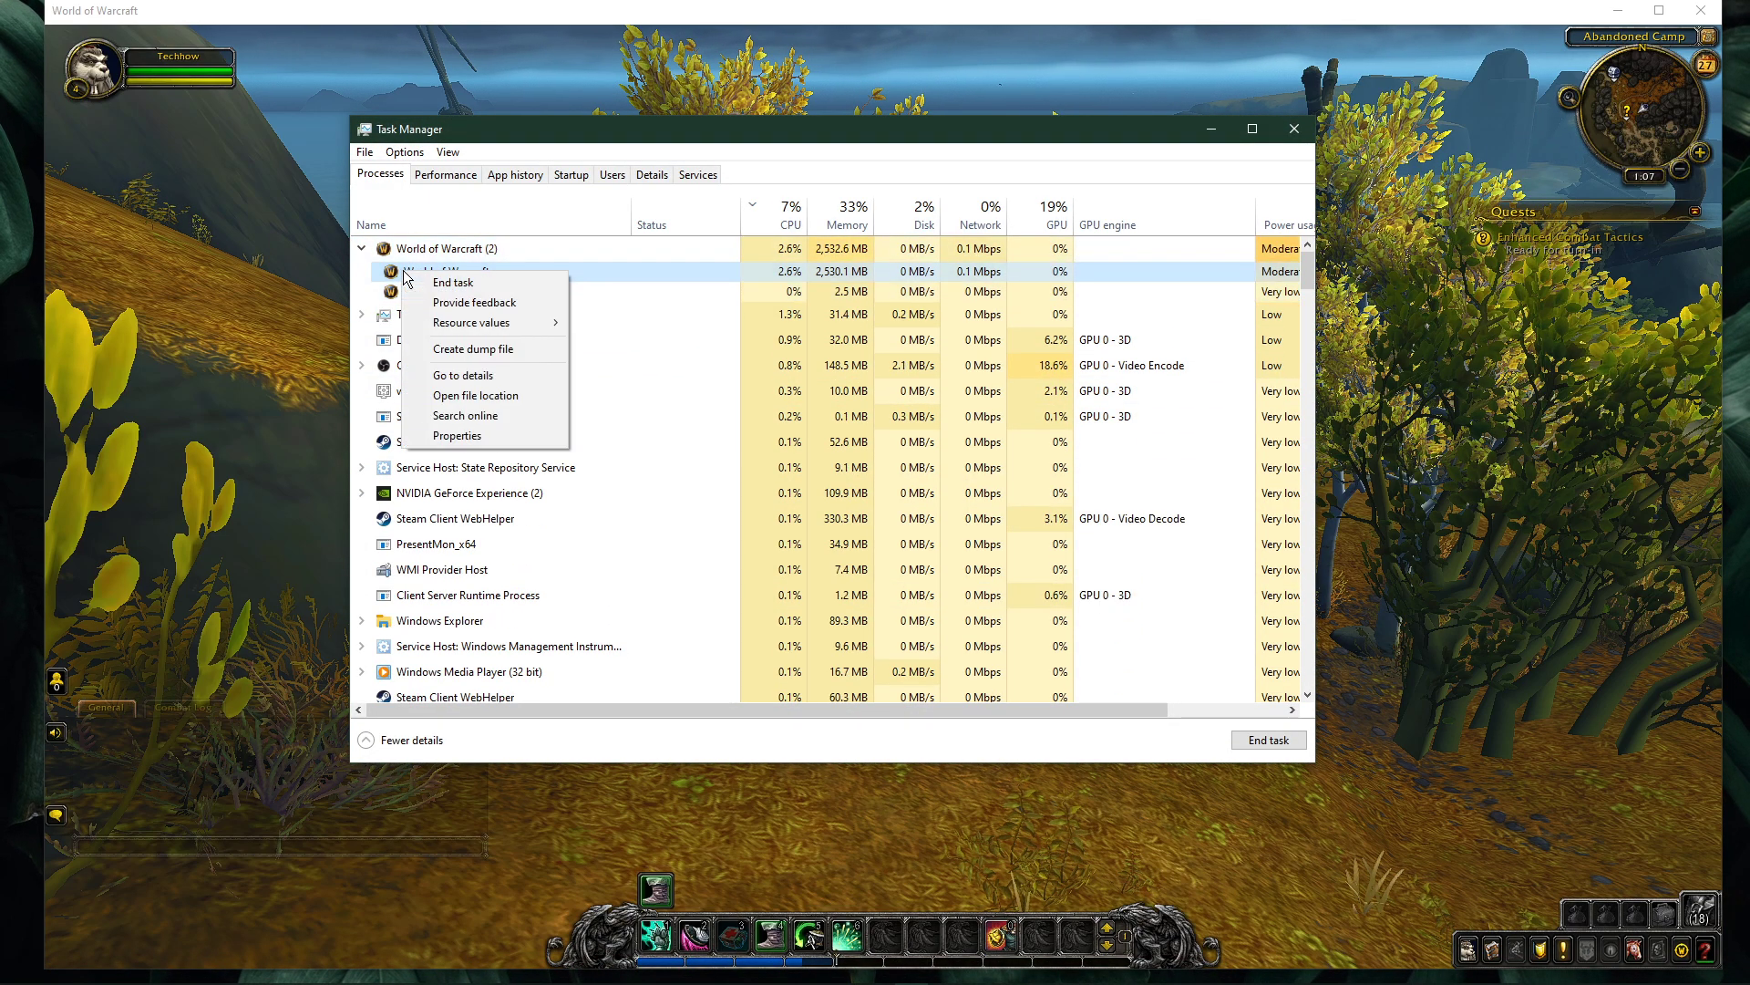
{"action": "left_click", "coordinate": [498, 374]}
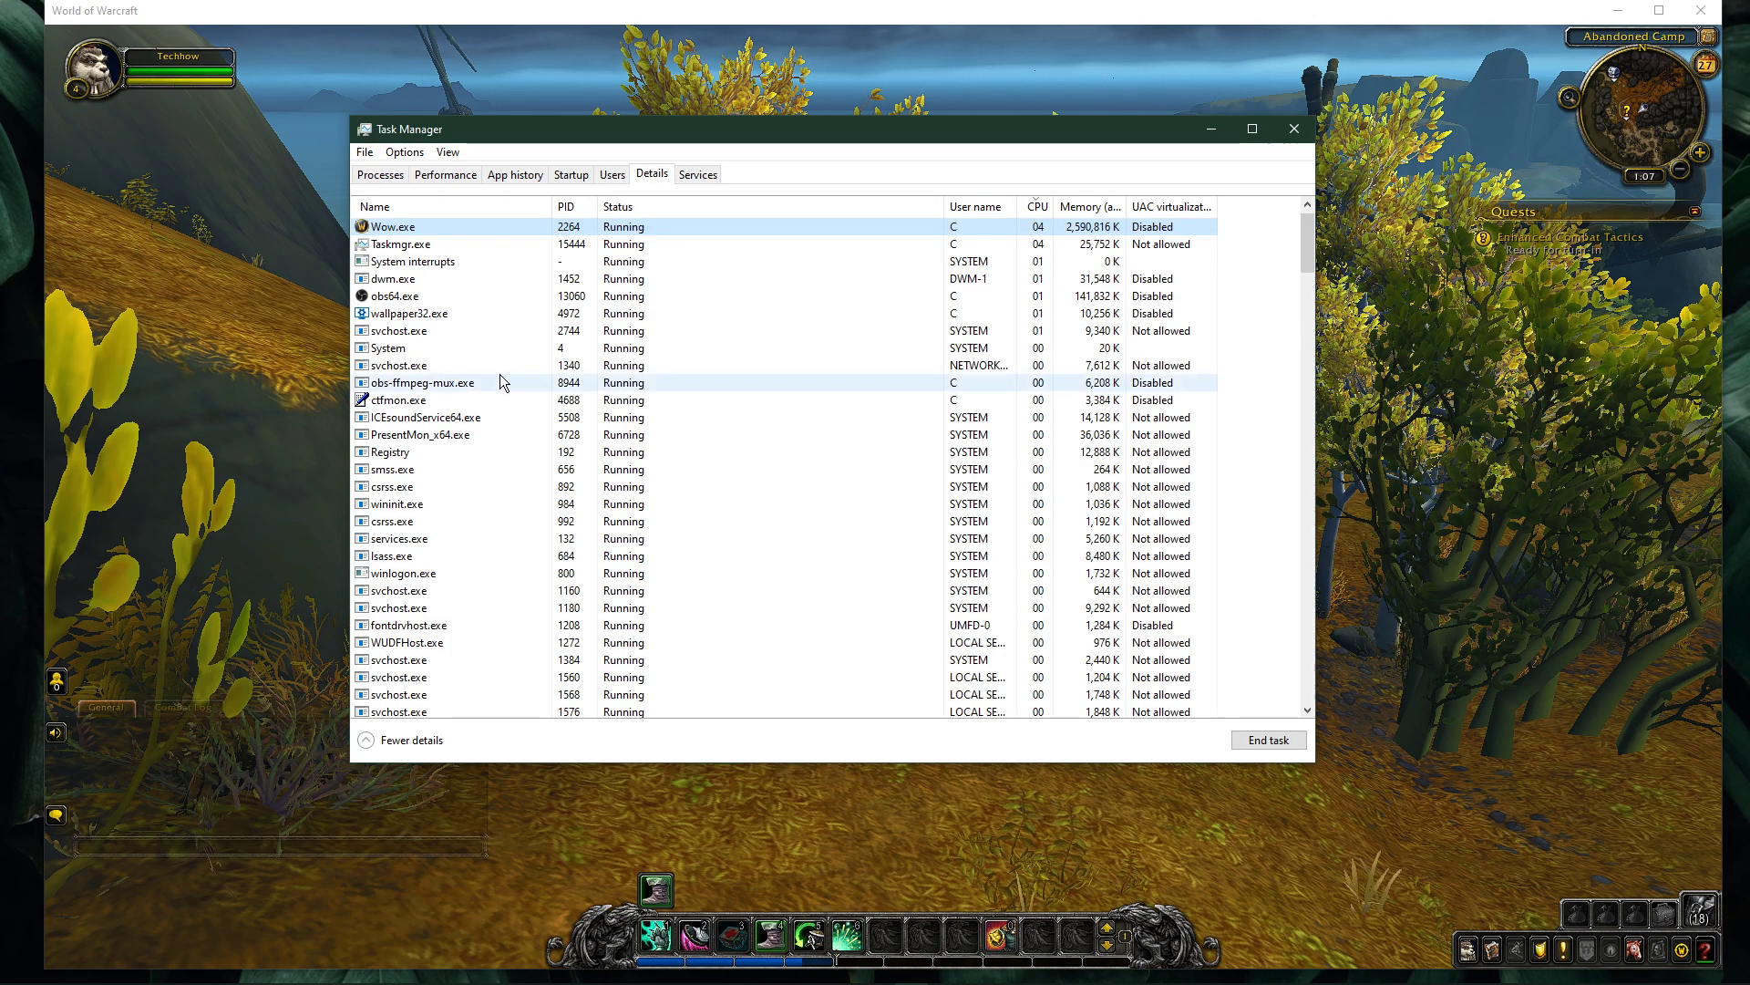
Set Wow.exe priority to High, confirm, and recheck its priority
{"action": "right_click", "coordinate": [441, 234]}
{"action": "mouse_move", "coordinate": [540, 314]}
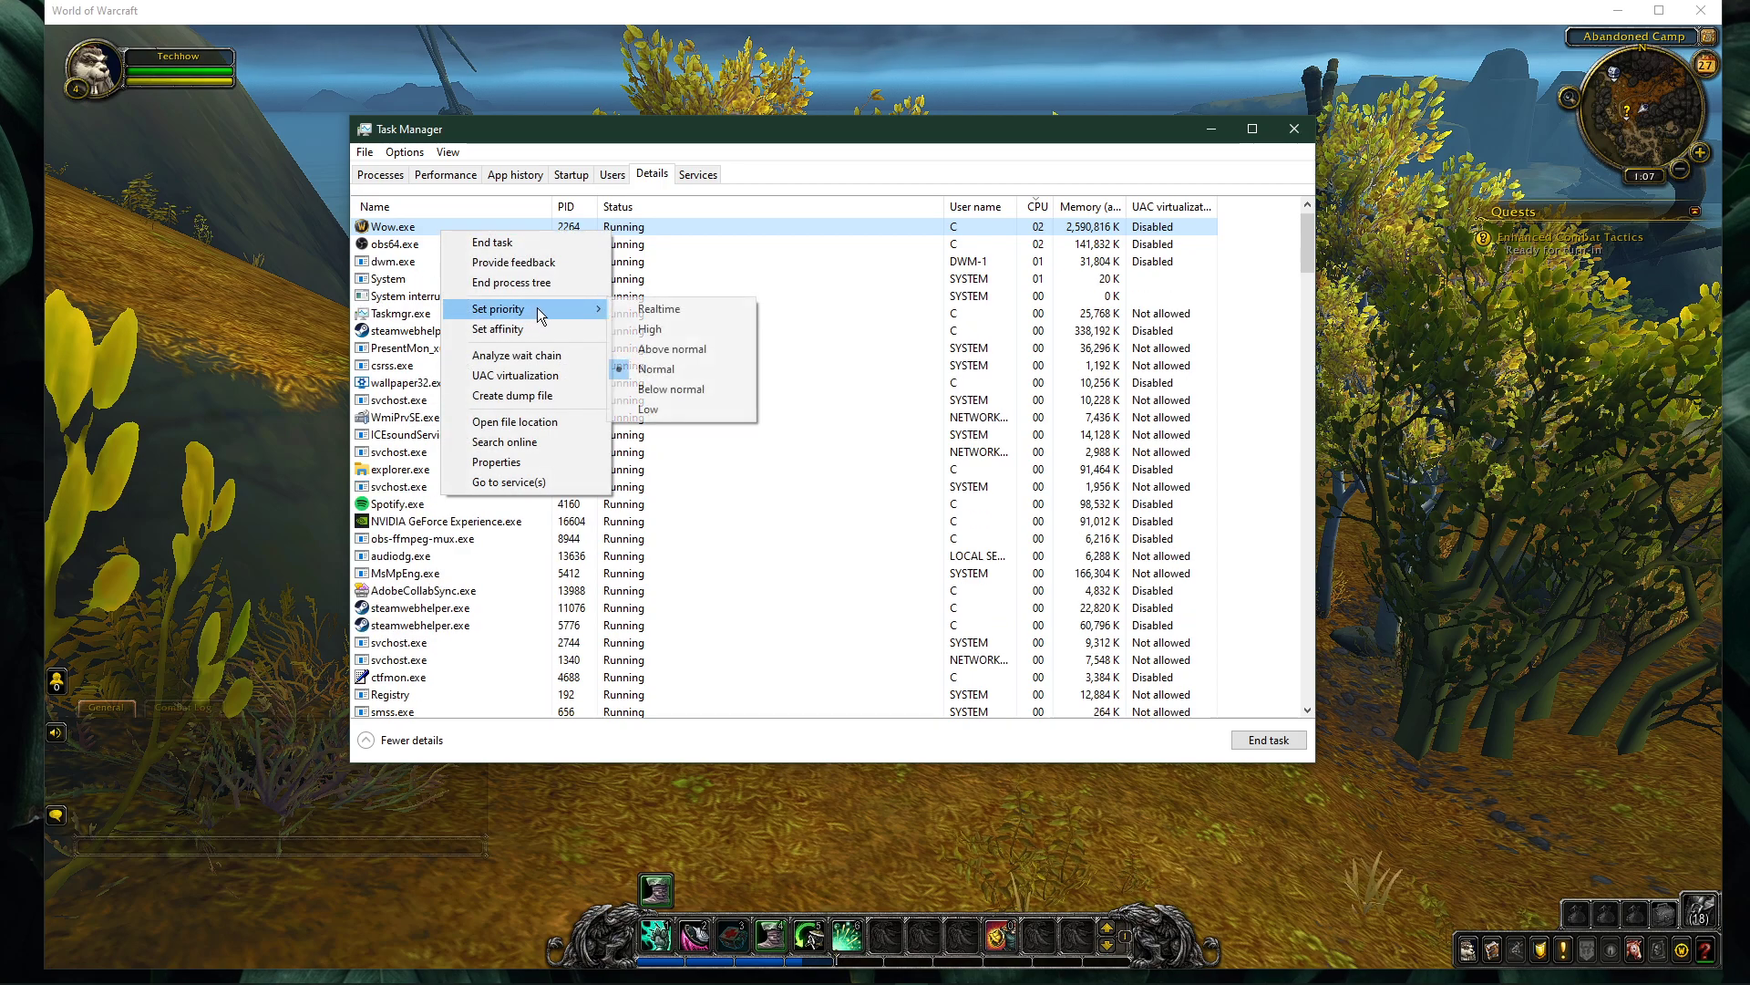
{"action": "left_click", "coordinate": [658, 309]}
{"action": "key", "text": "Return"}
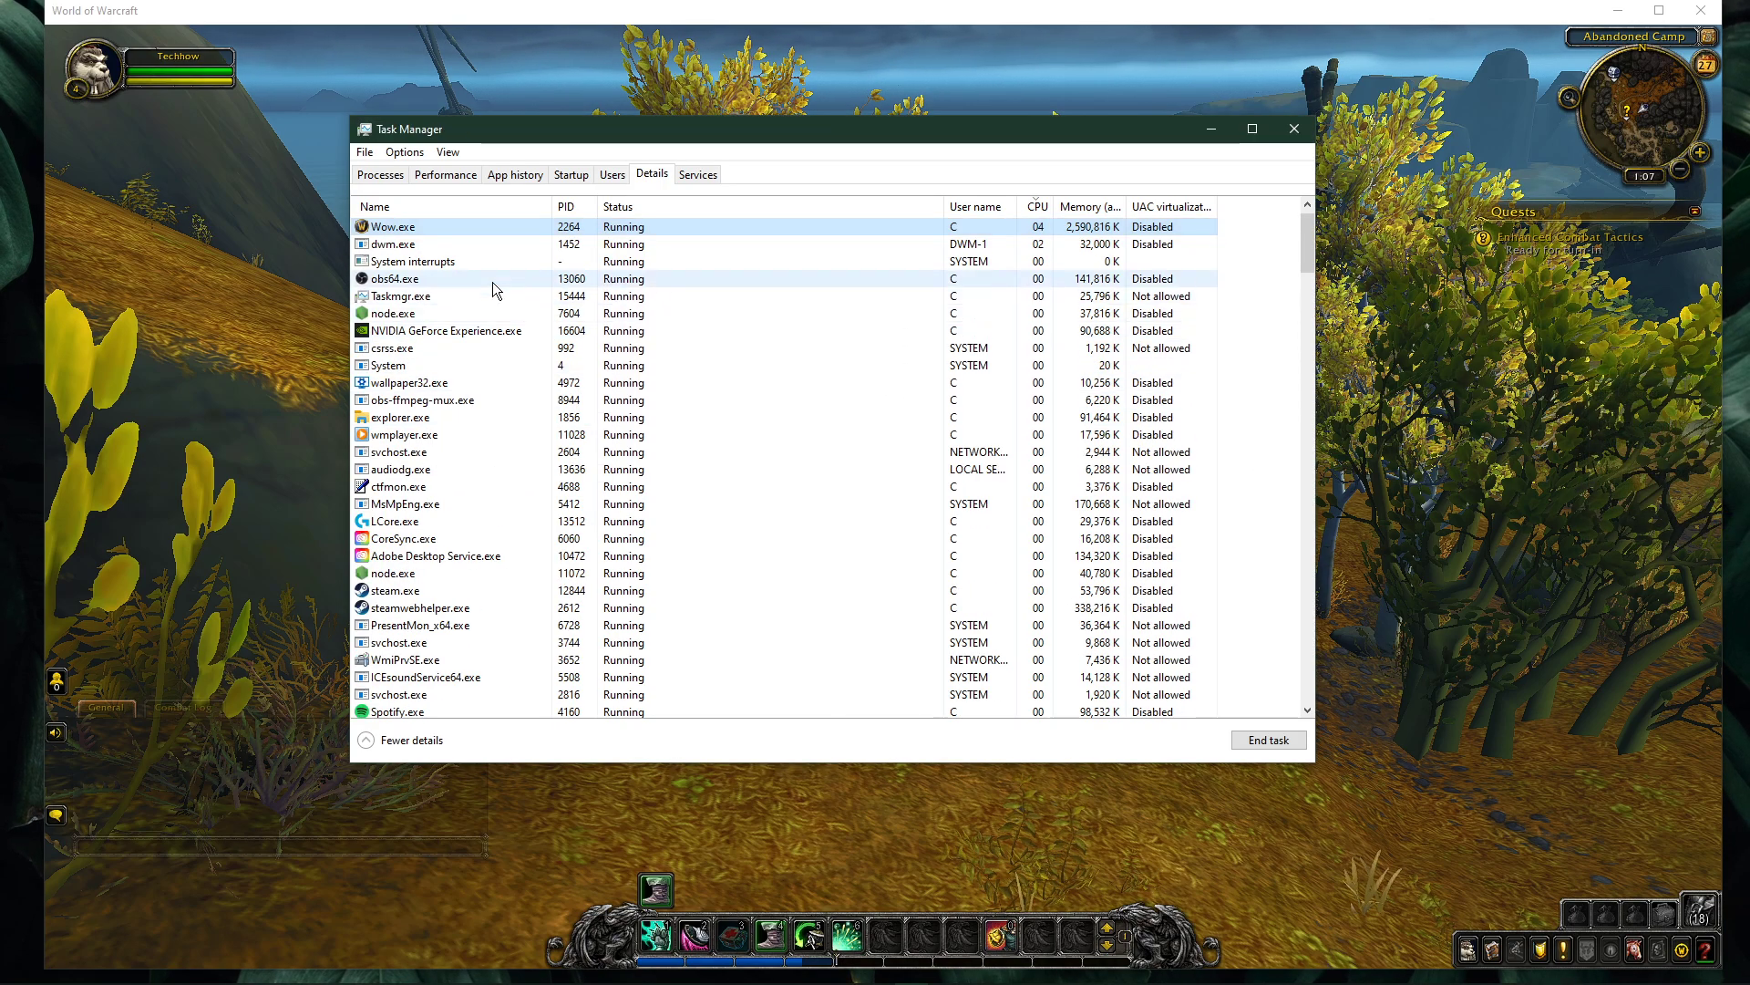
{"action": "right_click", "coordinate": [423, 225]}
{"action": "mouse_move", "coordinate": [534, 307]}
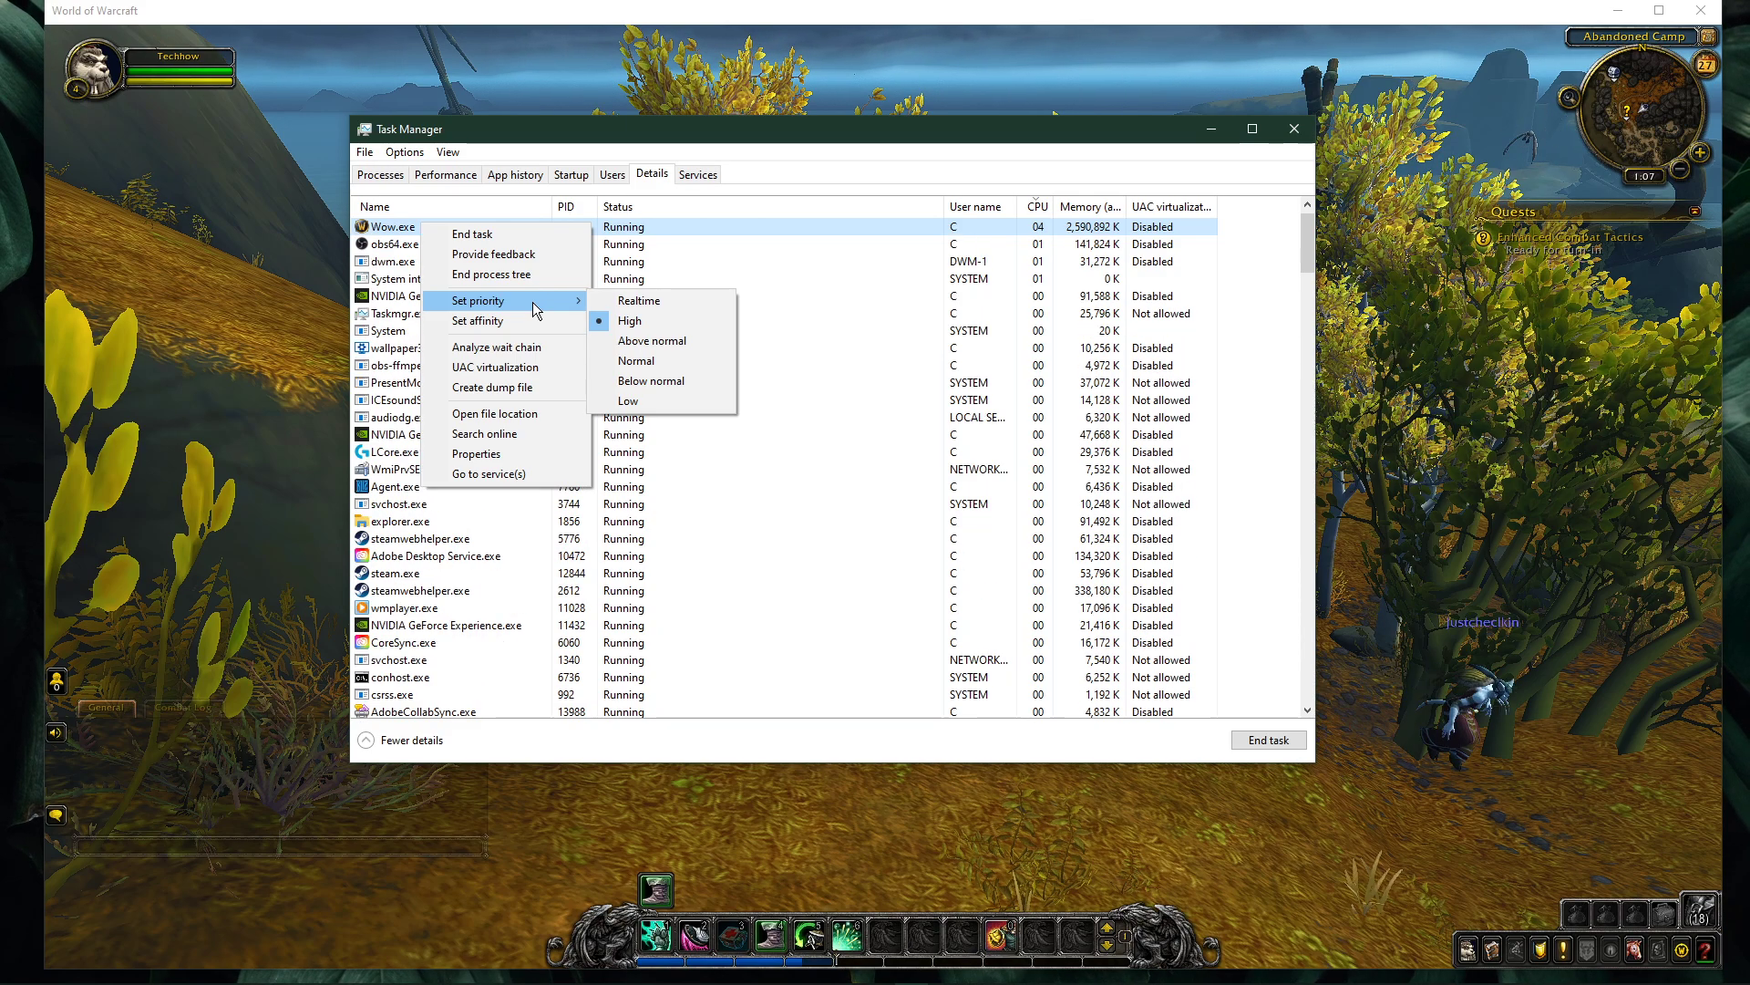
Review running processes sorted by CPU and then by memory usage
{"action": "left_click", "coordinate": [400, 181]}
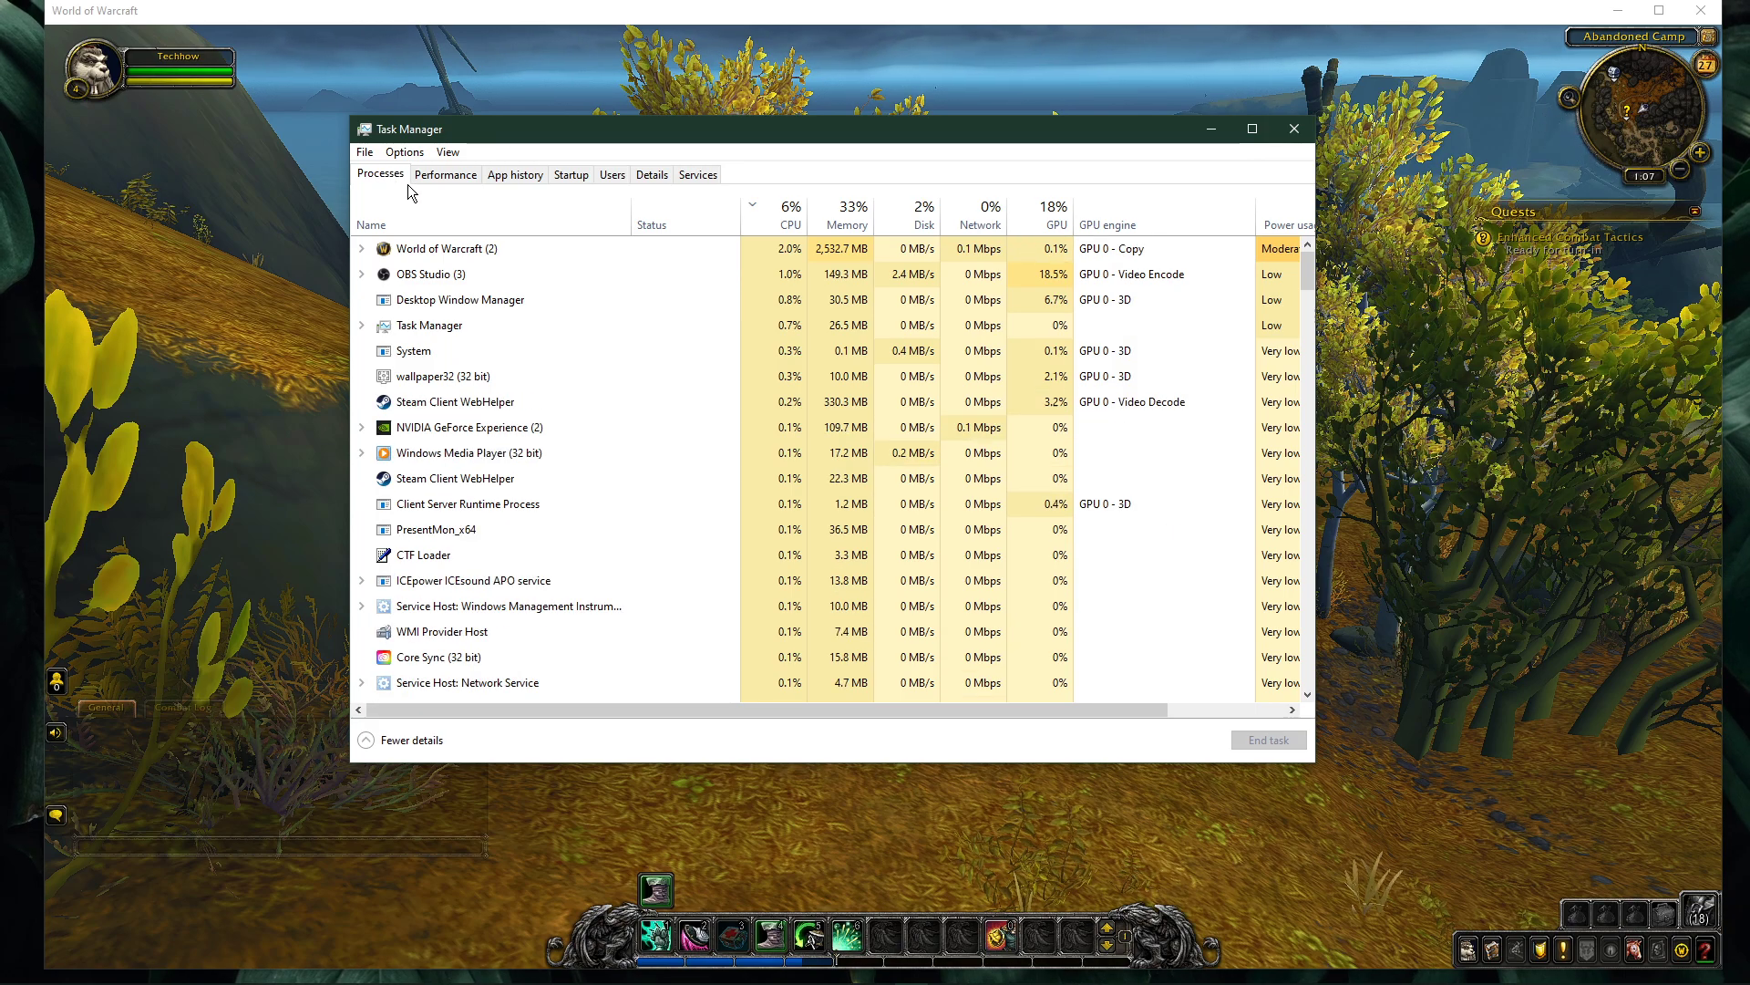
{"action": "right_click", "coordinate": [495, 279]}
{"action": "left_click", "coordinate": [501, 377]}
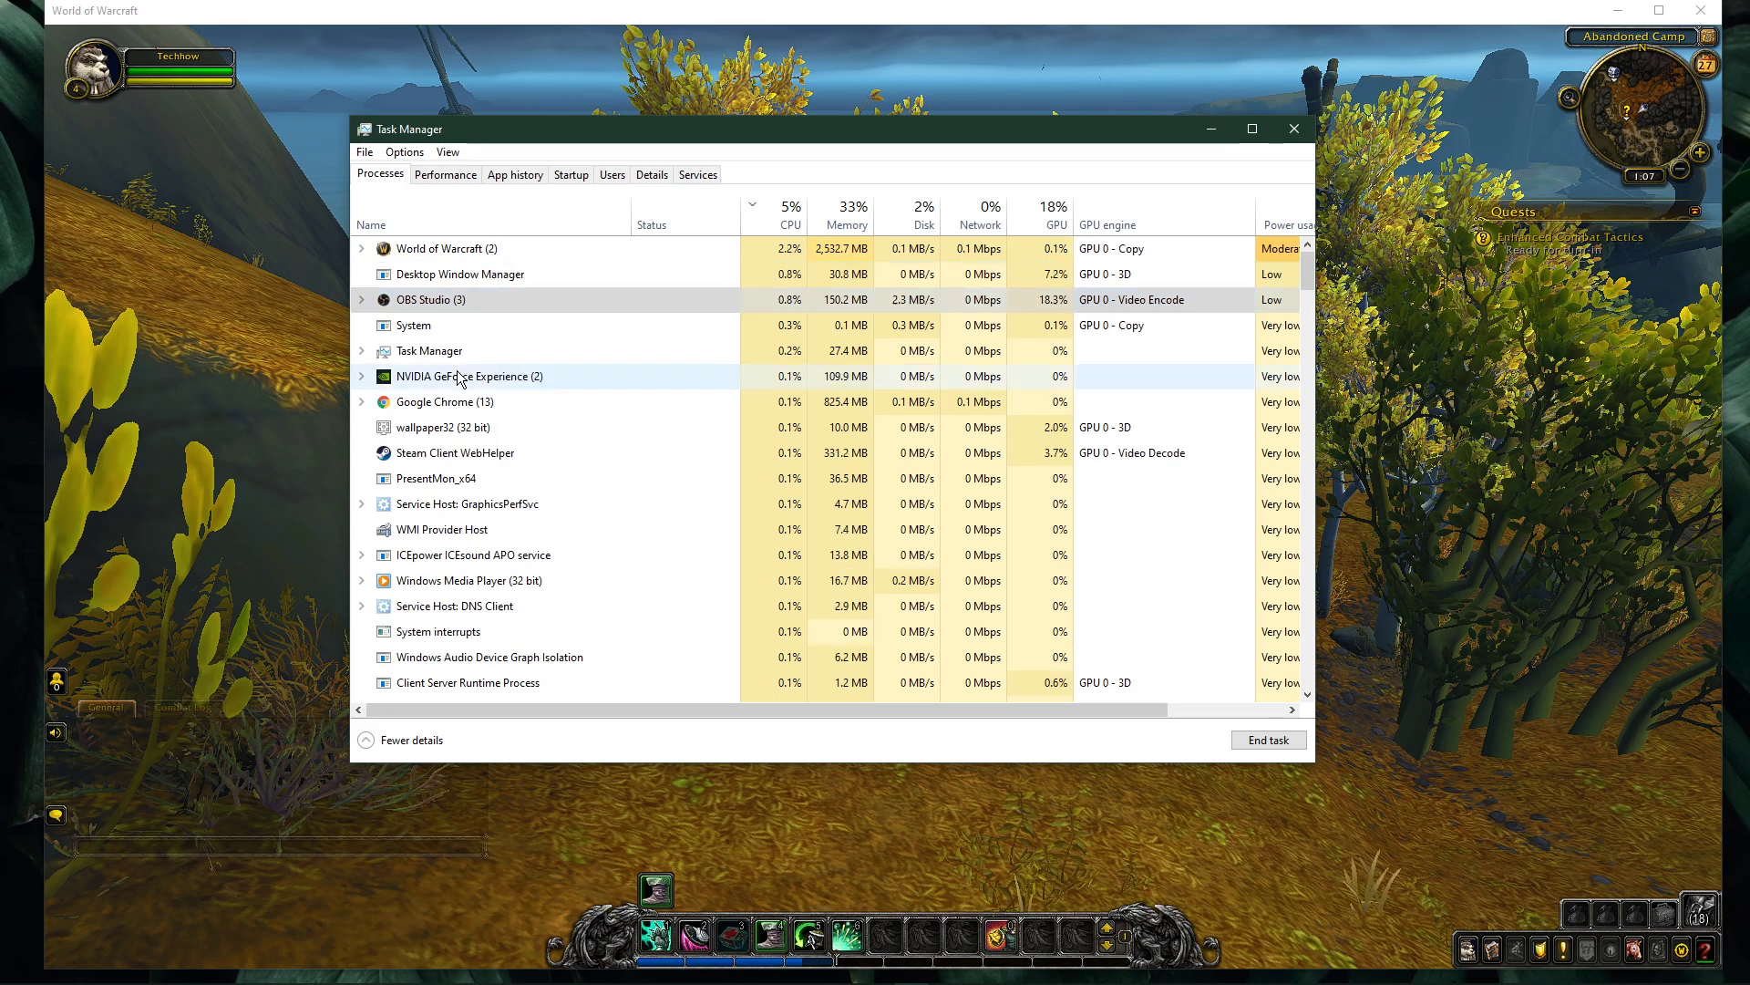
{"action": "left_click", "coordinate": [764, 221]}
{"action": "left_click", "coordinate": [764, 220]}
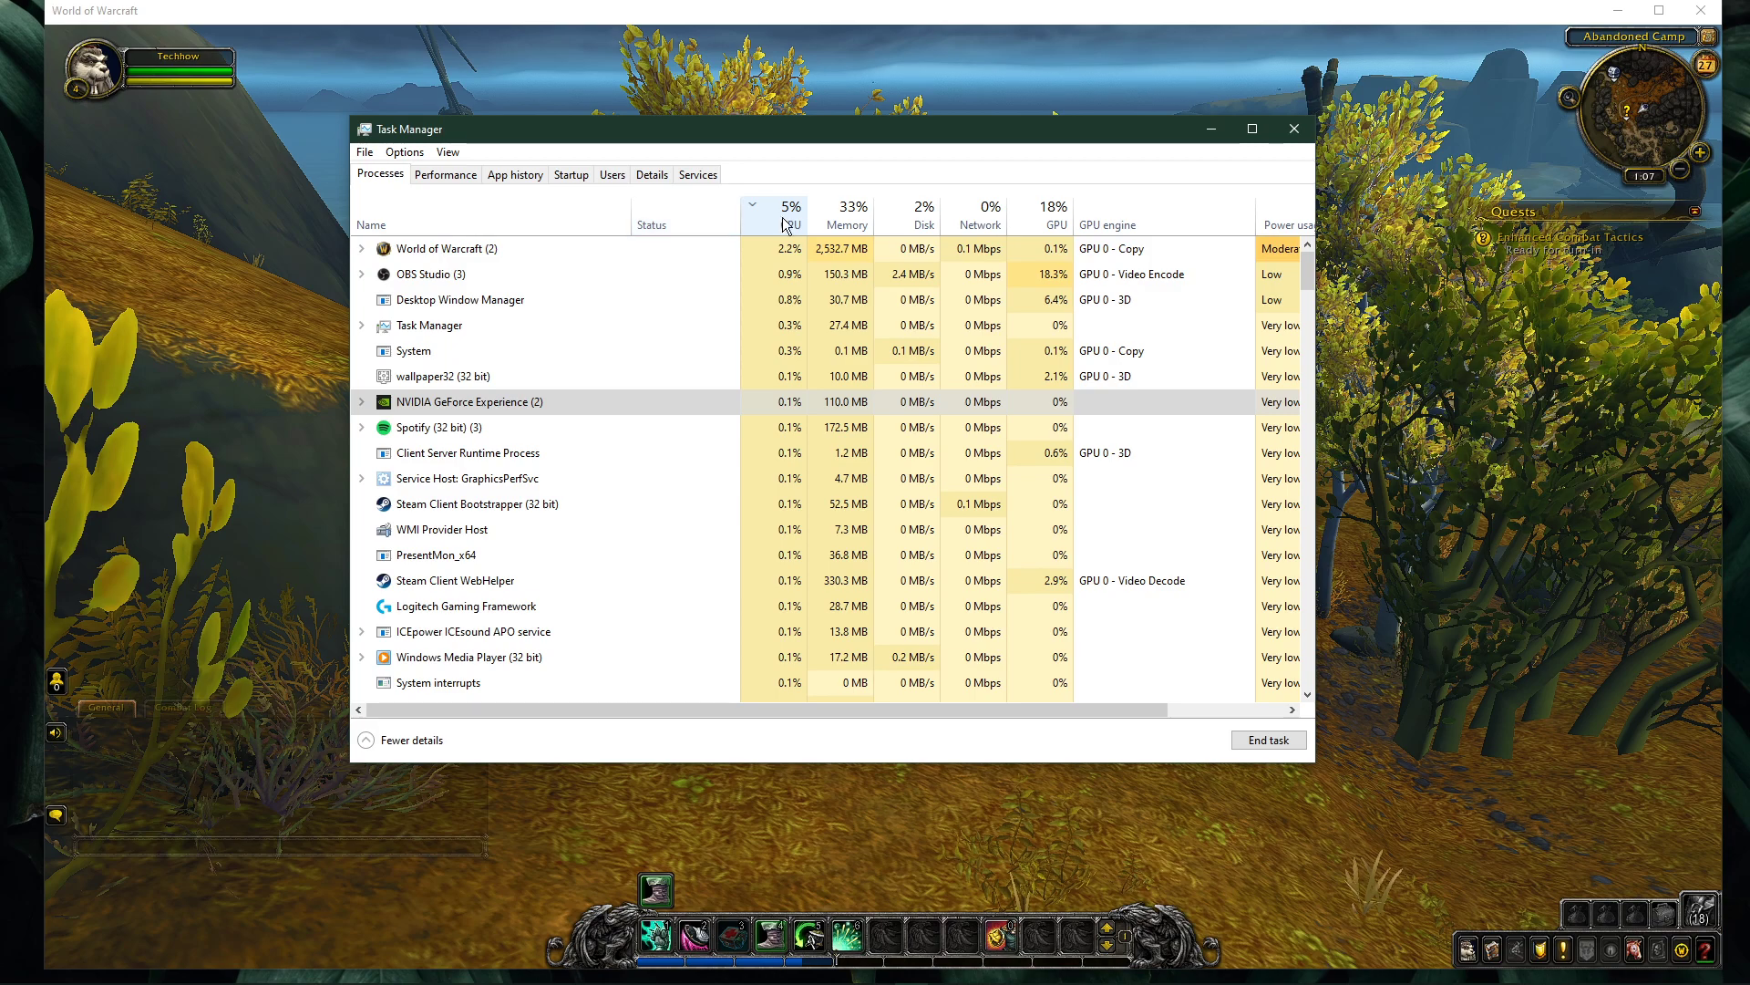
{"action": "left_click", "coordinate": [847, 219]}
{"action": "right_click", "coordinate": [560, 305]}
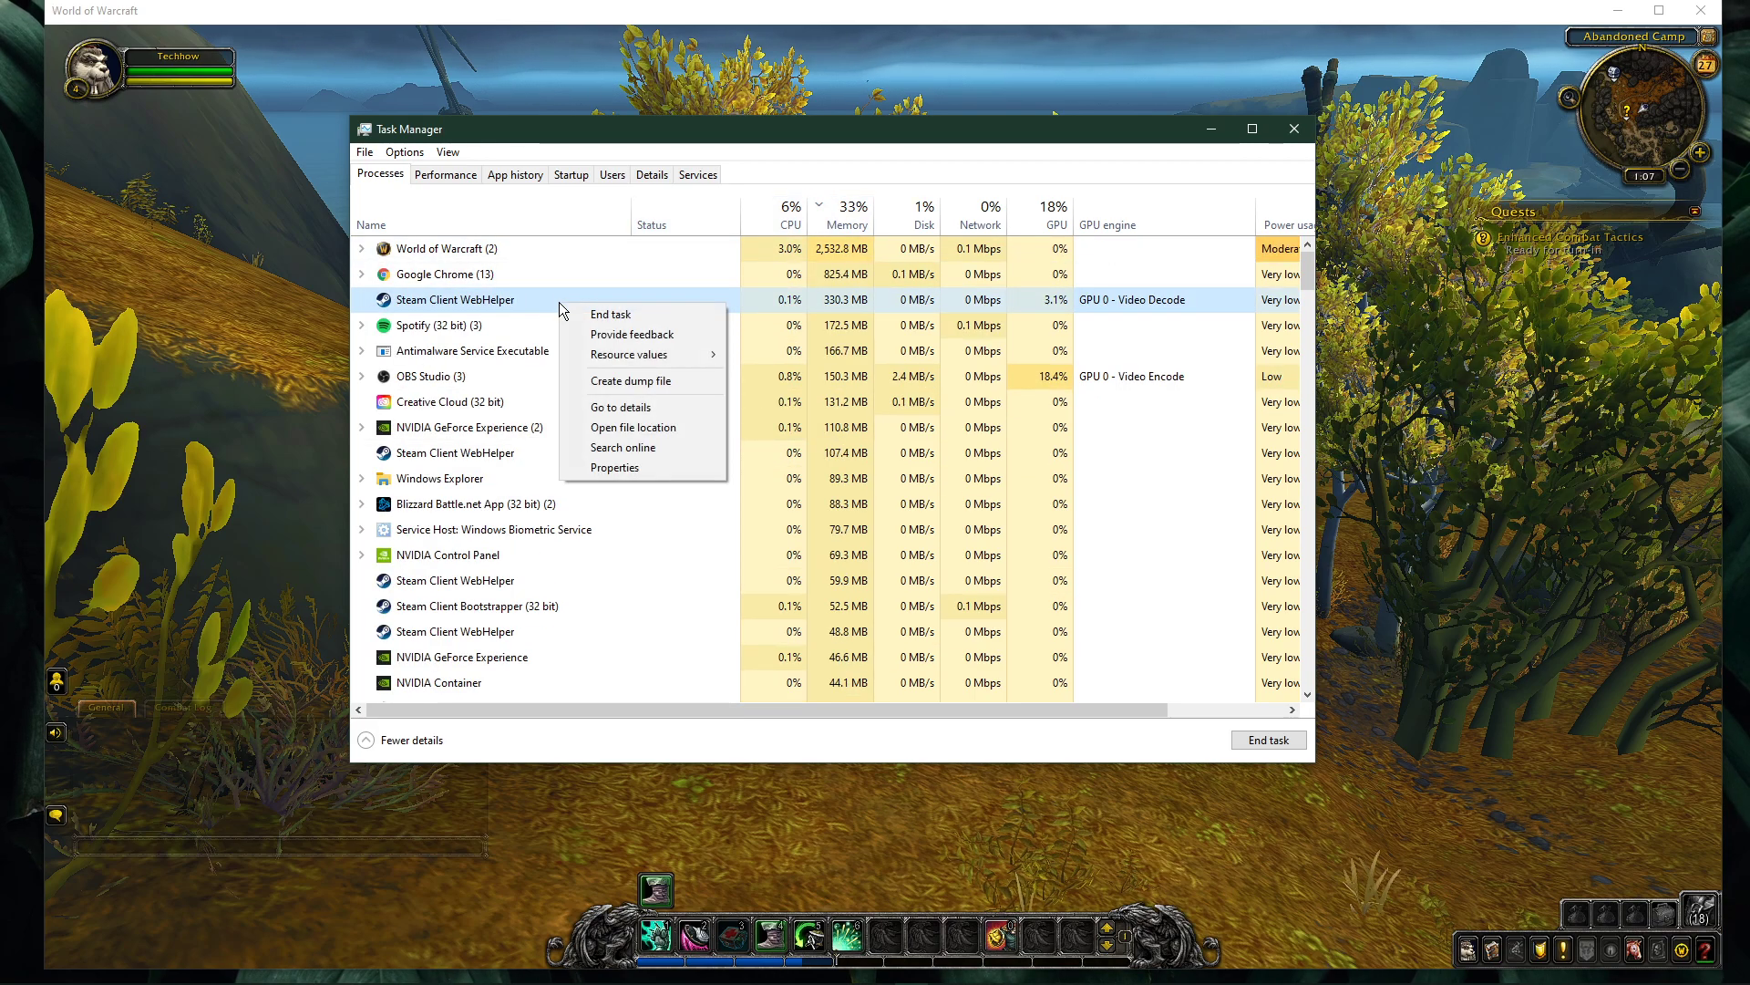
{"action": "left_click", "coordinate": [495, 278]}
{"action": "right_click", "coordinate": [495, 282]}
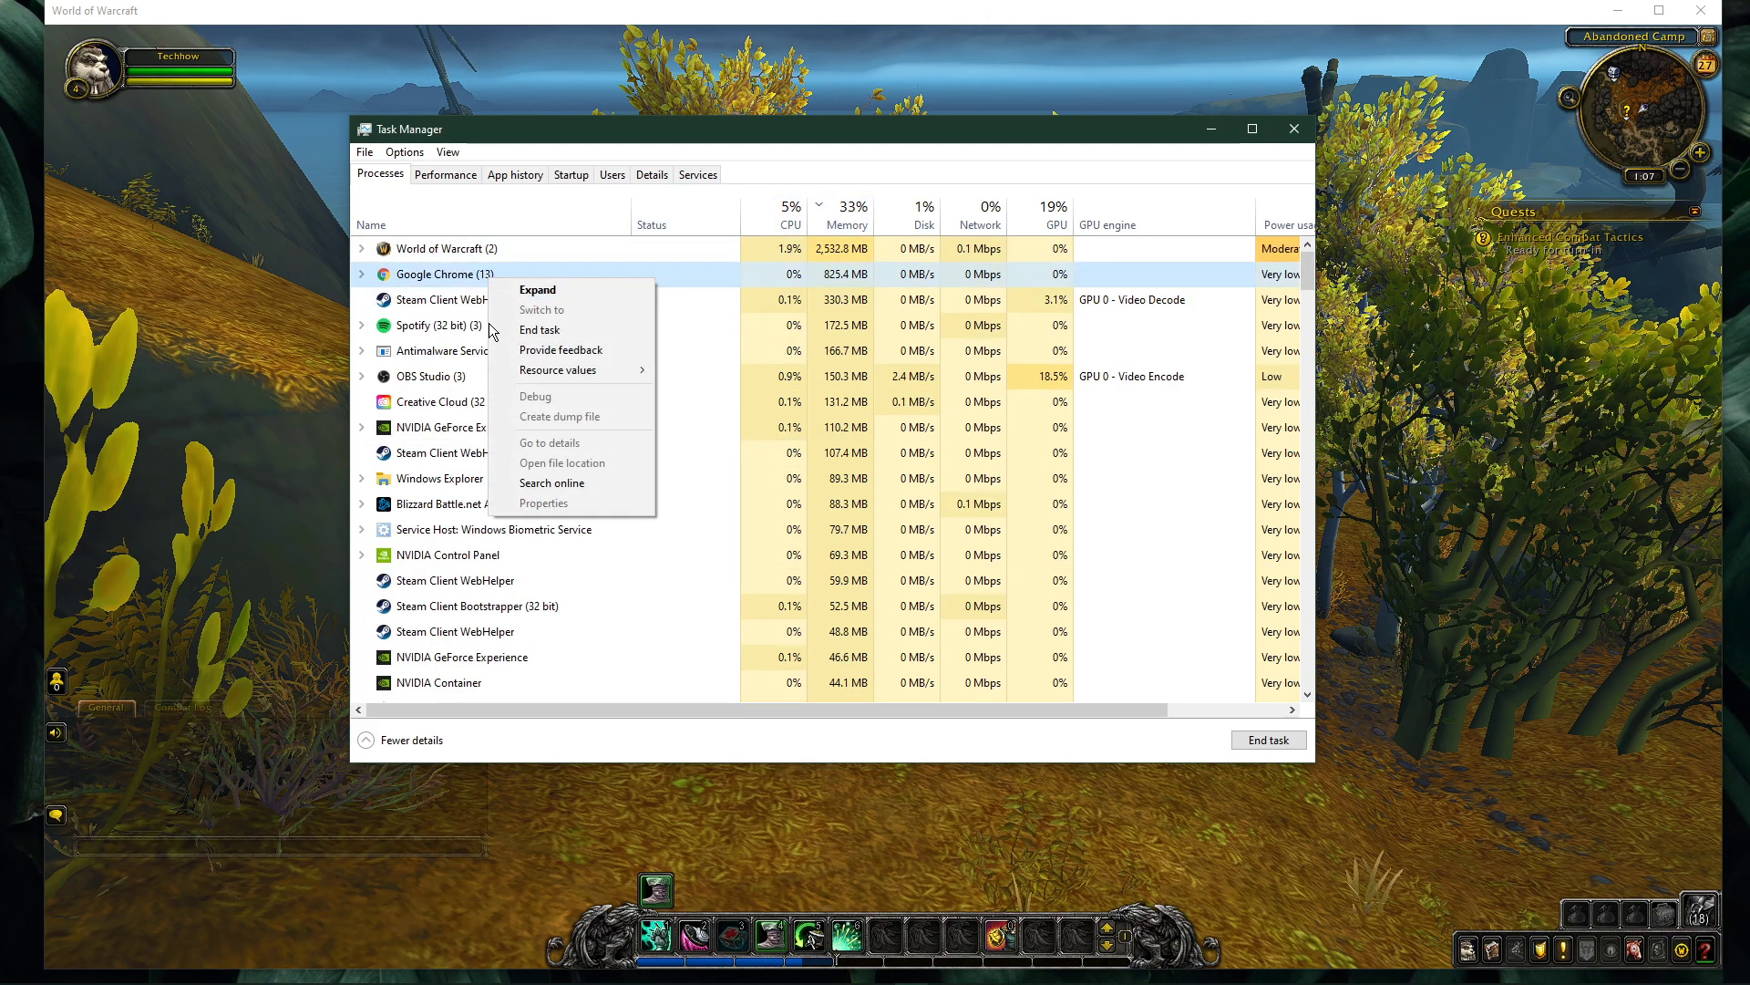
Inspect the Startup list's Adobe Collaboration Synchronizer entry, then close Task Manager
{"action": "left_click", "coordinate": [571, 174]}
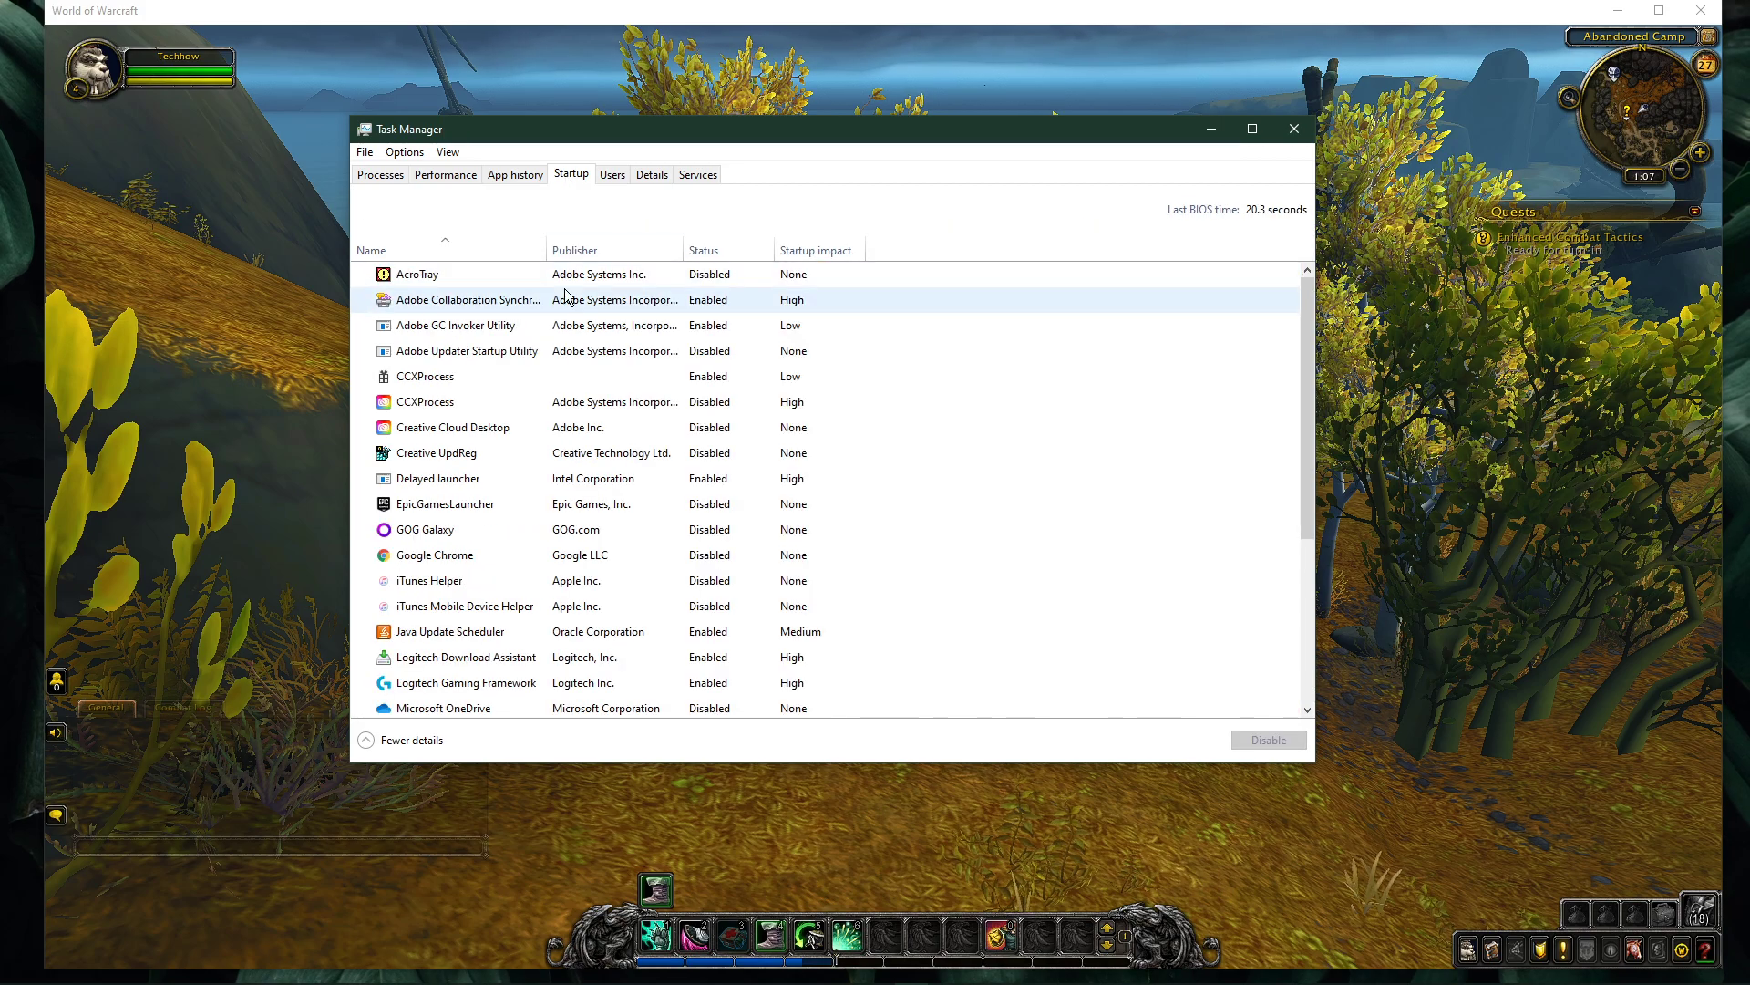
{"action": "right_click", "coordinate": [565, 296]}
{"action": "key", "text": "Escape"}
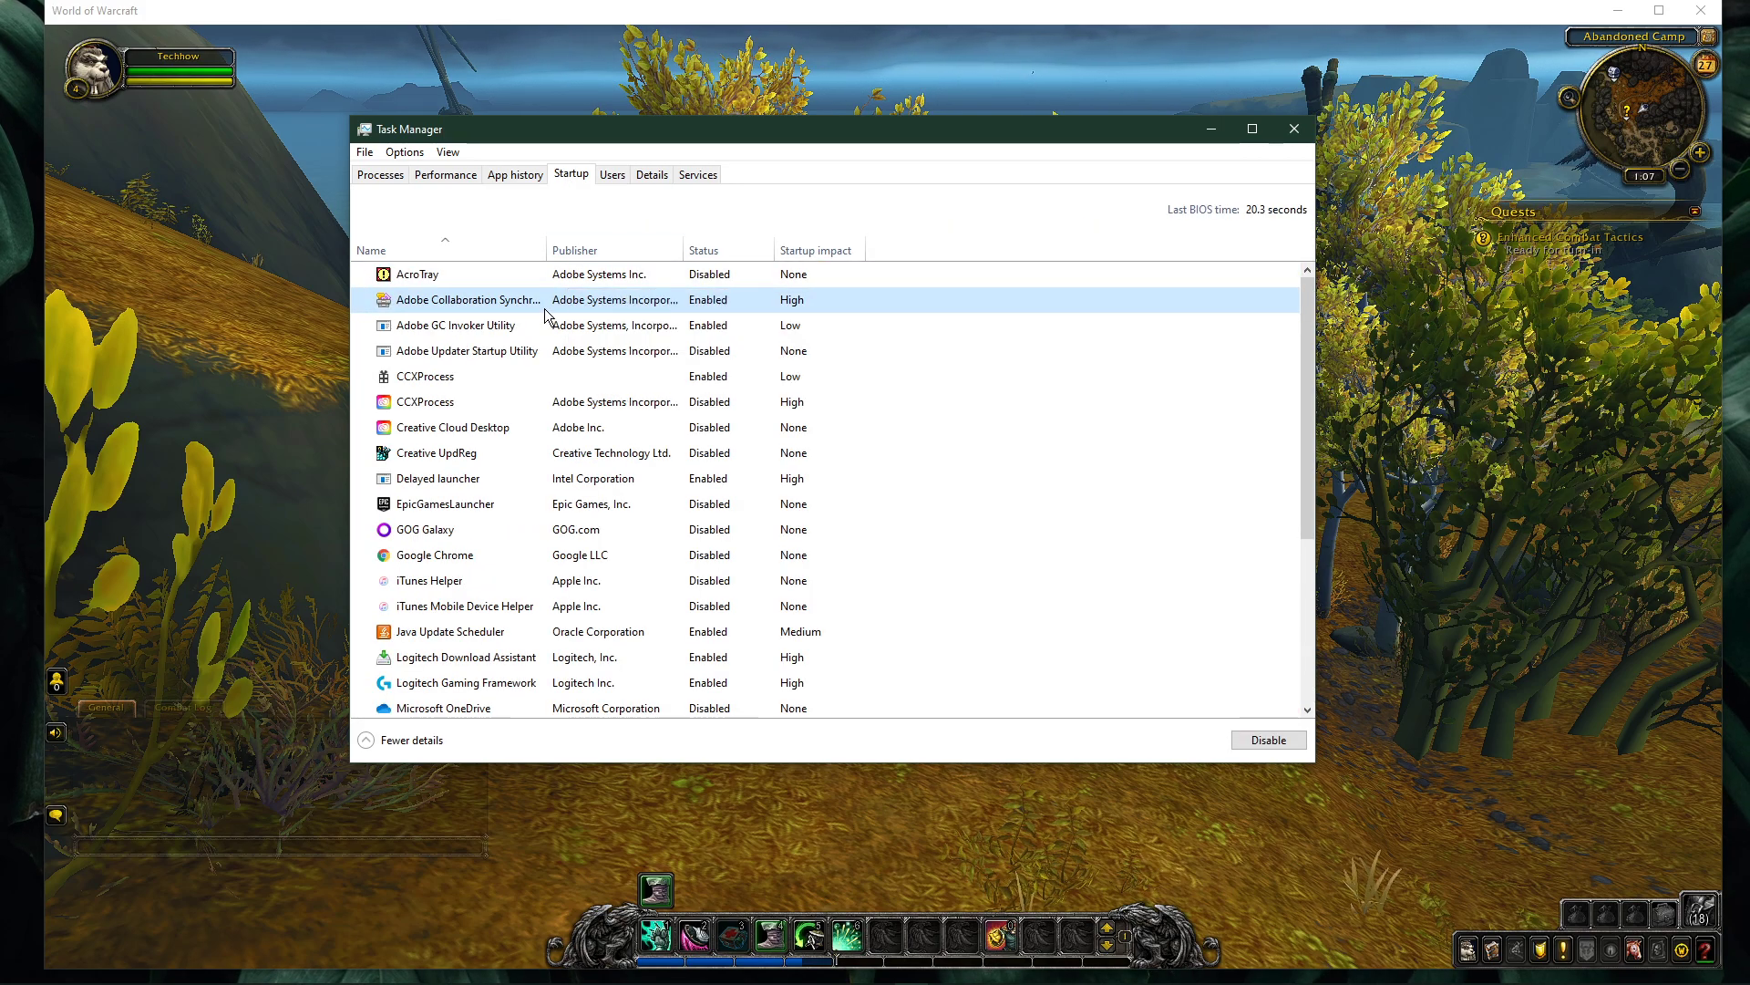
{"action": "left_click", "coordinate": [1294, 130]}
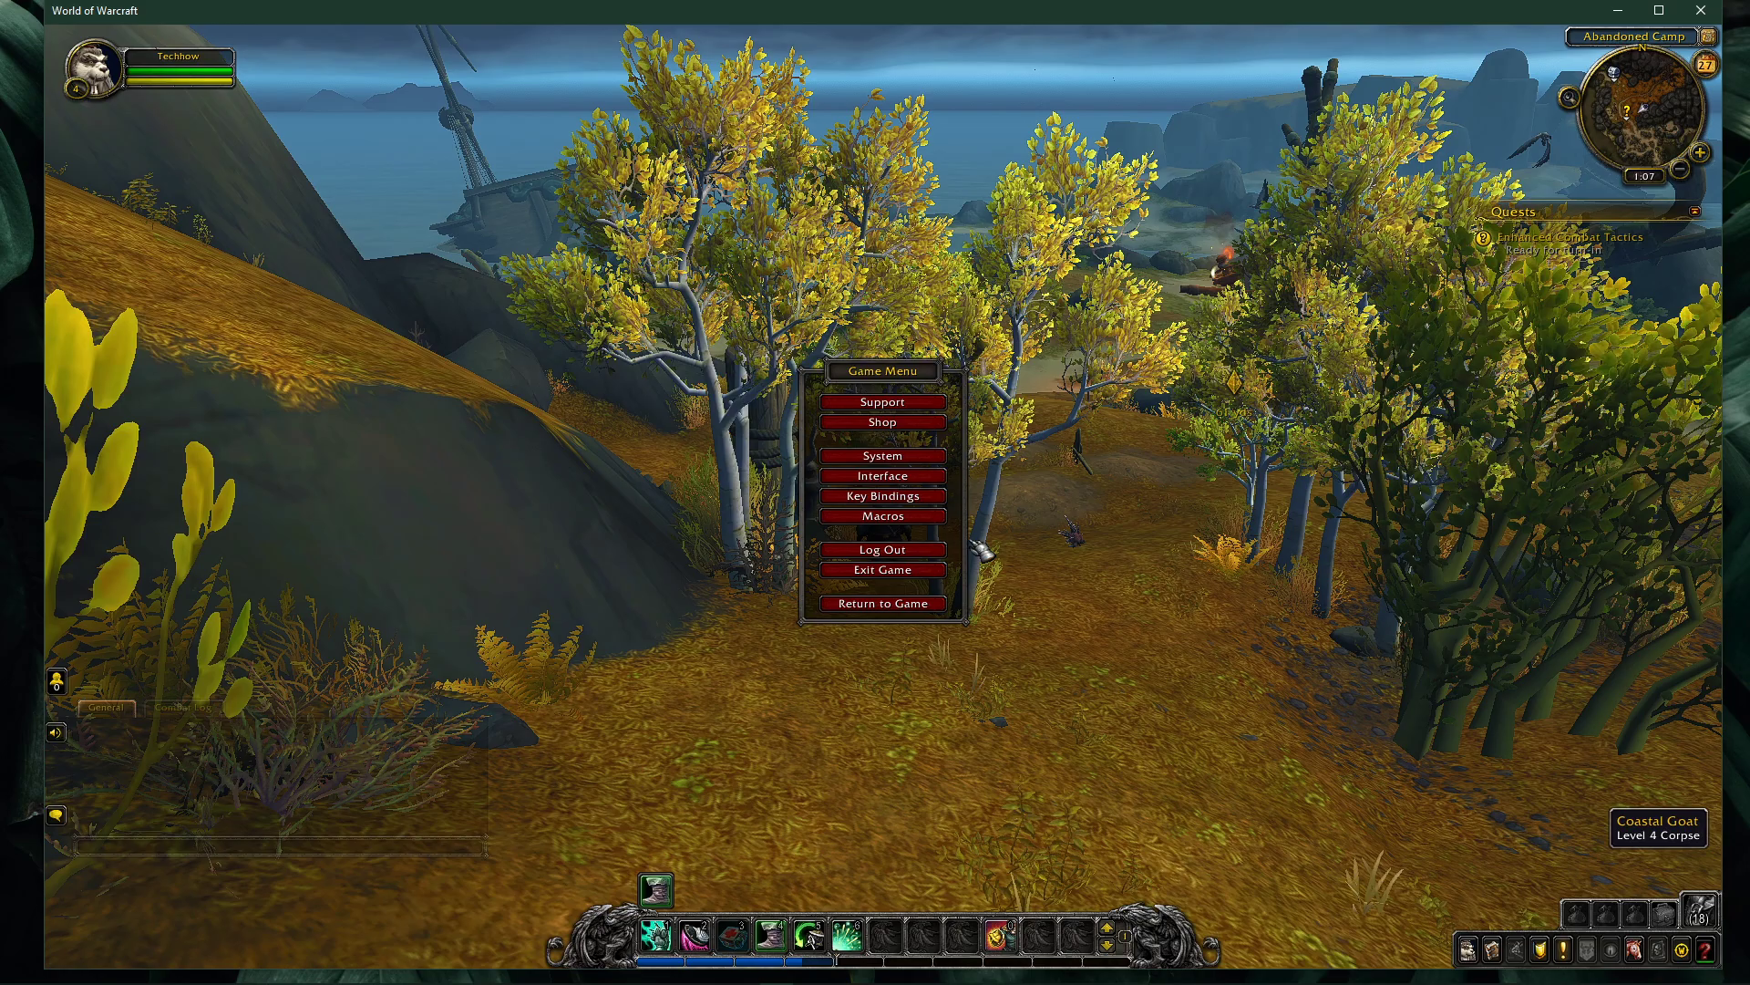
Exit World of Warcraft and open Game bar settings by searching 'game bar'
{"action": "left_click", "coordinate": [926, 575]}
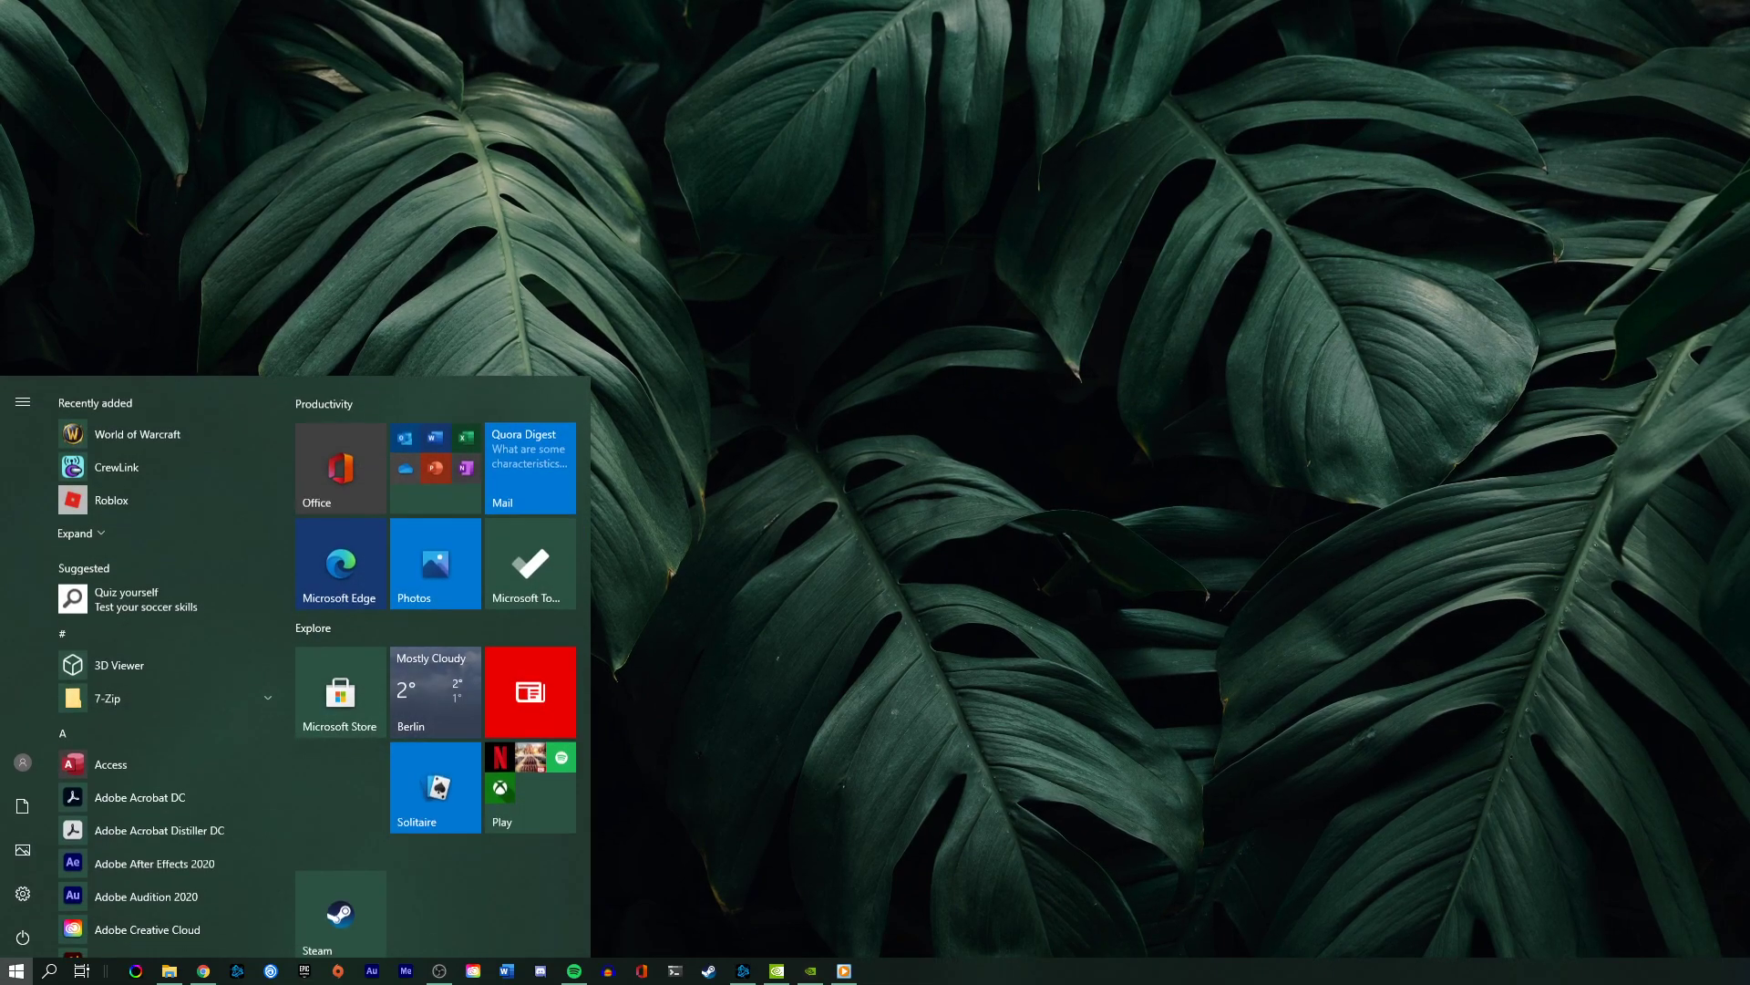
{"action": "type", "text": "game bar"}
{"action": "key", "text": "Return"}
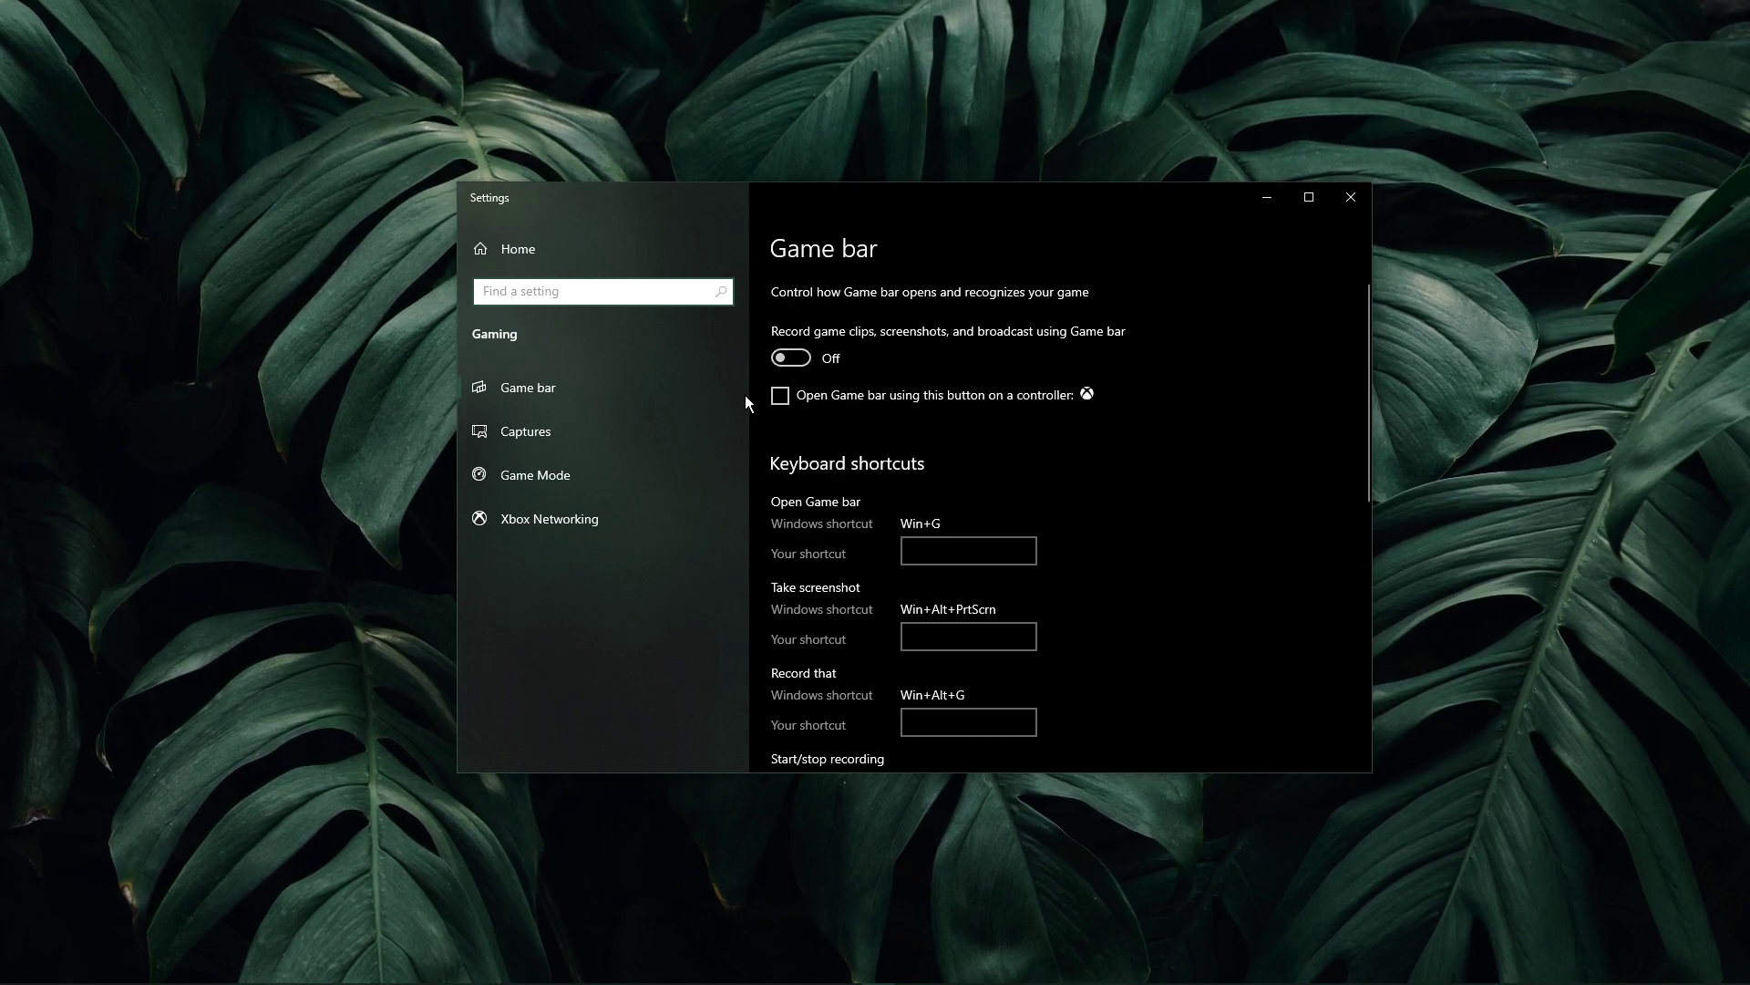
Check Game Mode and Captures are off, then close Settings
{"action": "left_click", "coordinate": [631, 458]}
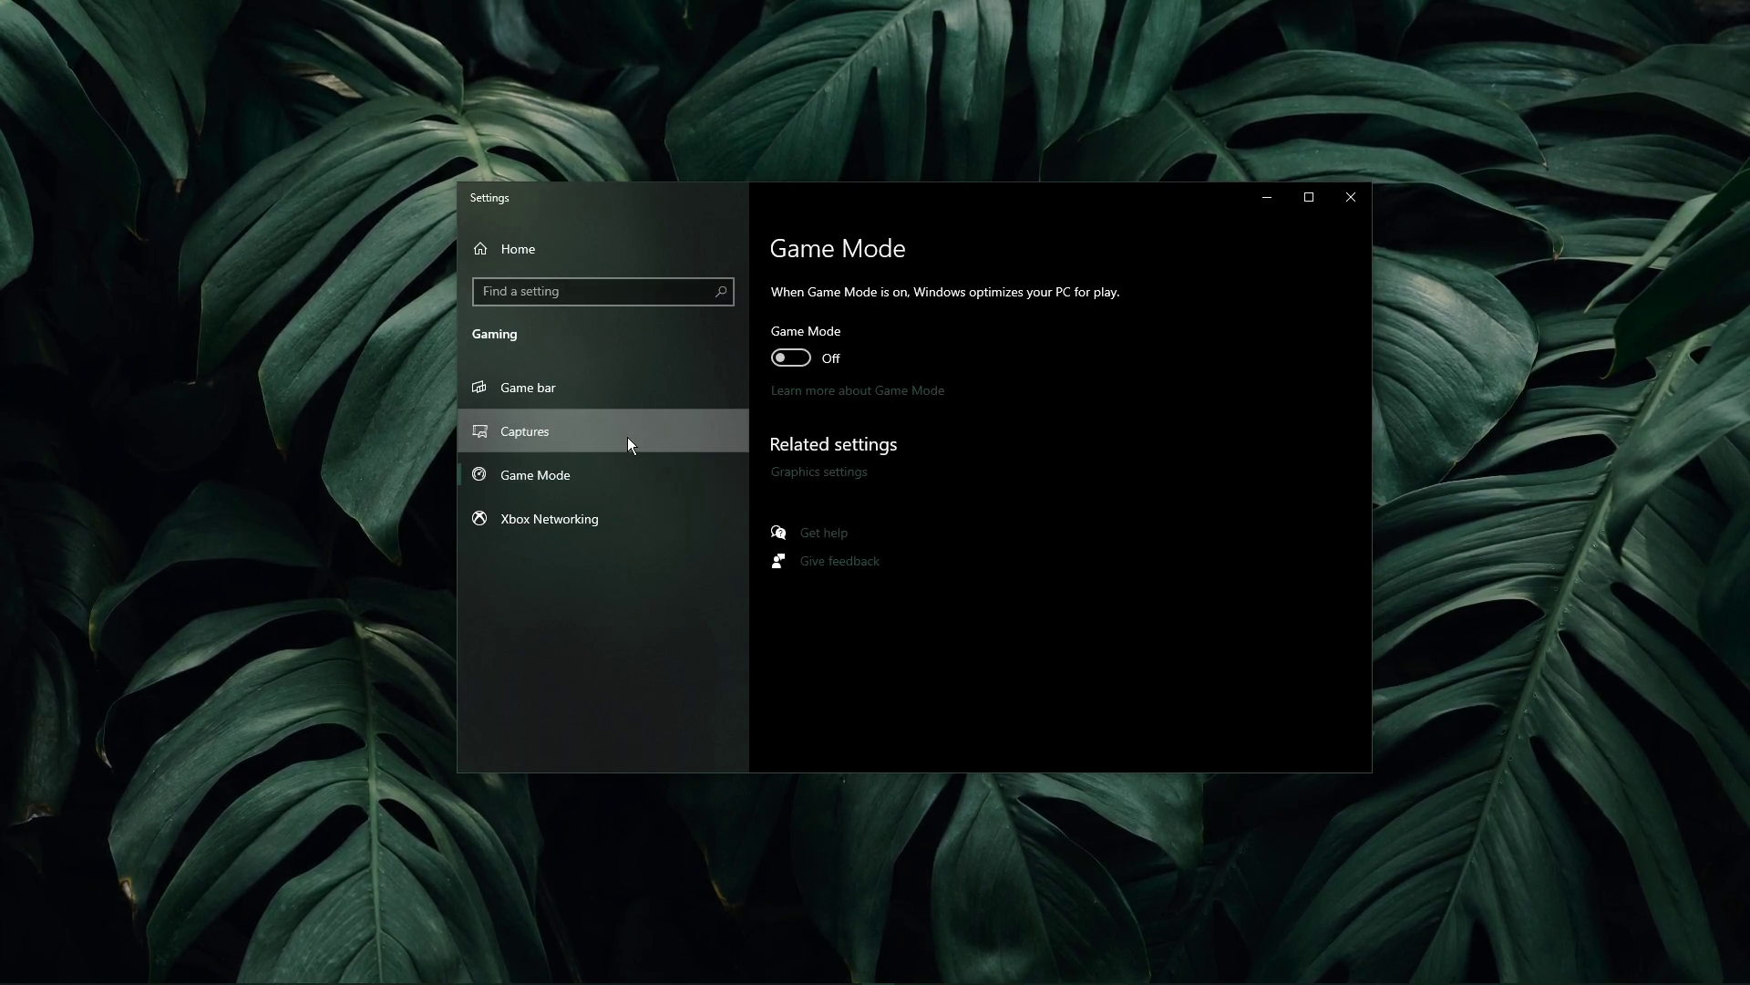
{"action": "left_click", "coordinate": [627, 438]}
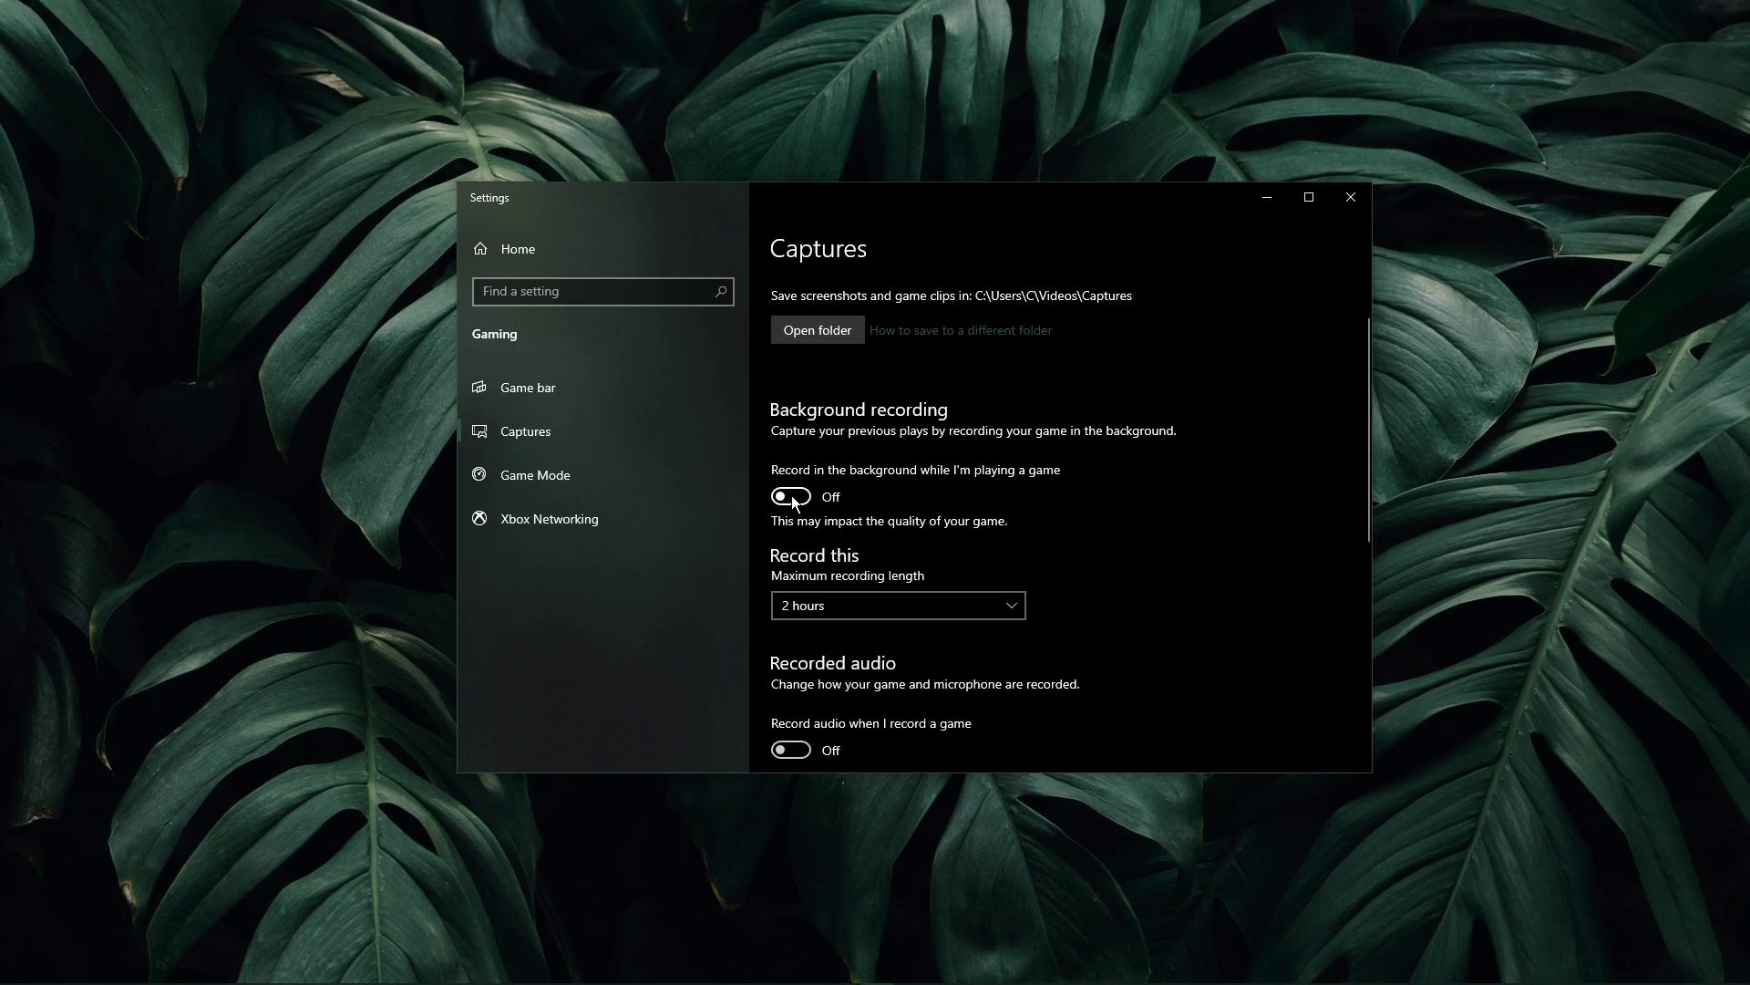
{"action": "scroll", "coordinate": [792, 500], "scroll_direction": "down", "scroll_amount": 1}
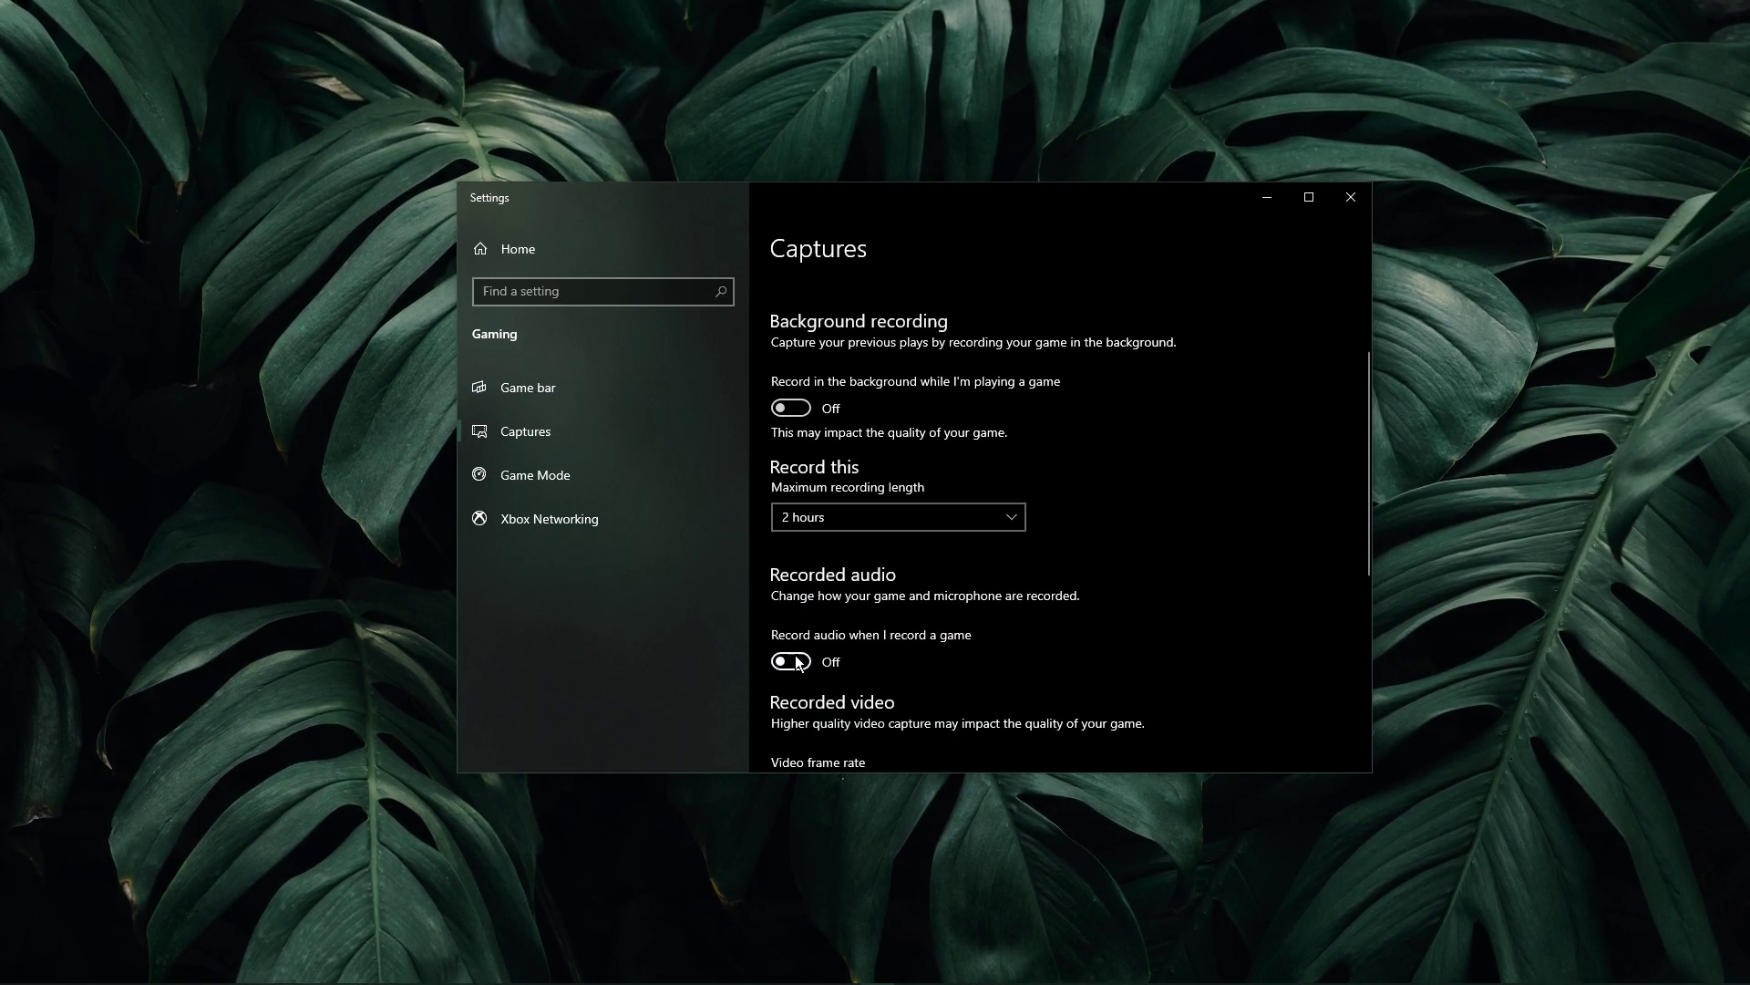
{"action": "left_click_drag", "start_coordinate": [1364, 362], "coordinate": [1372, 299]}
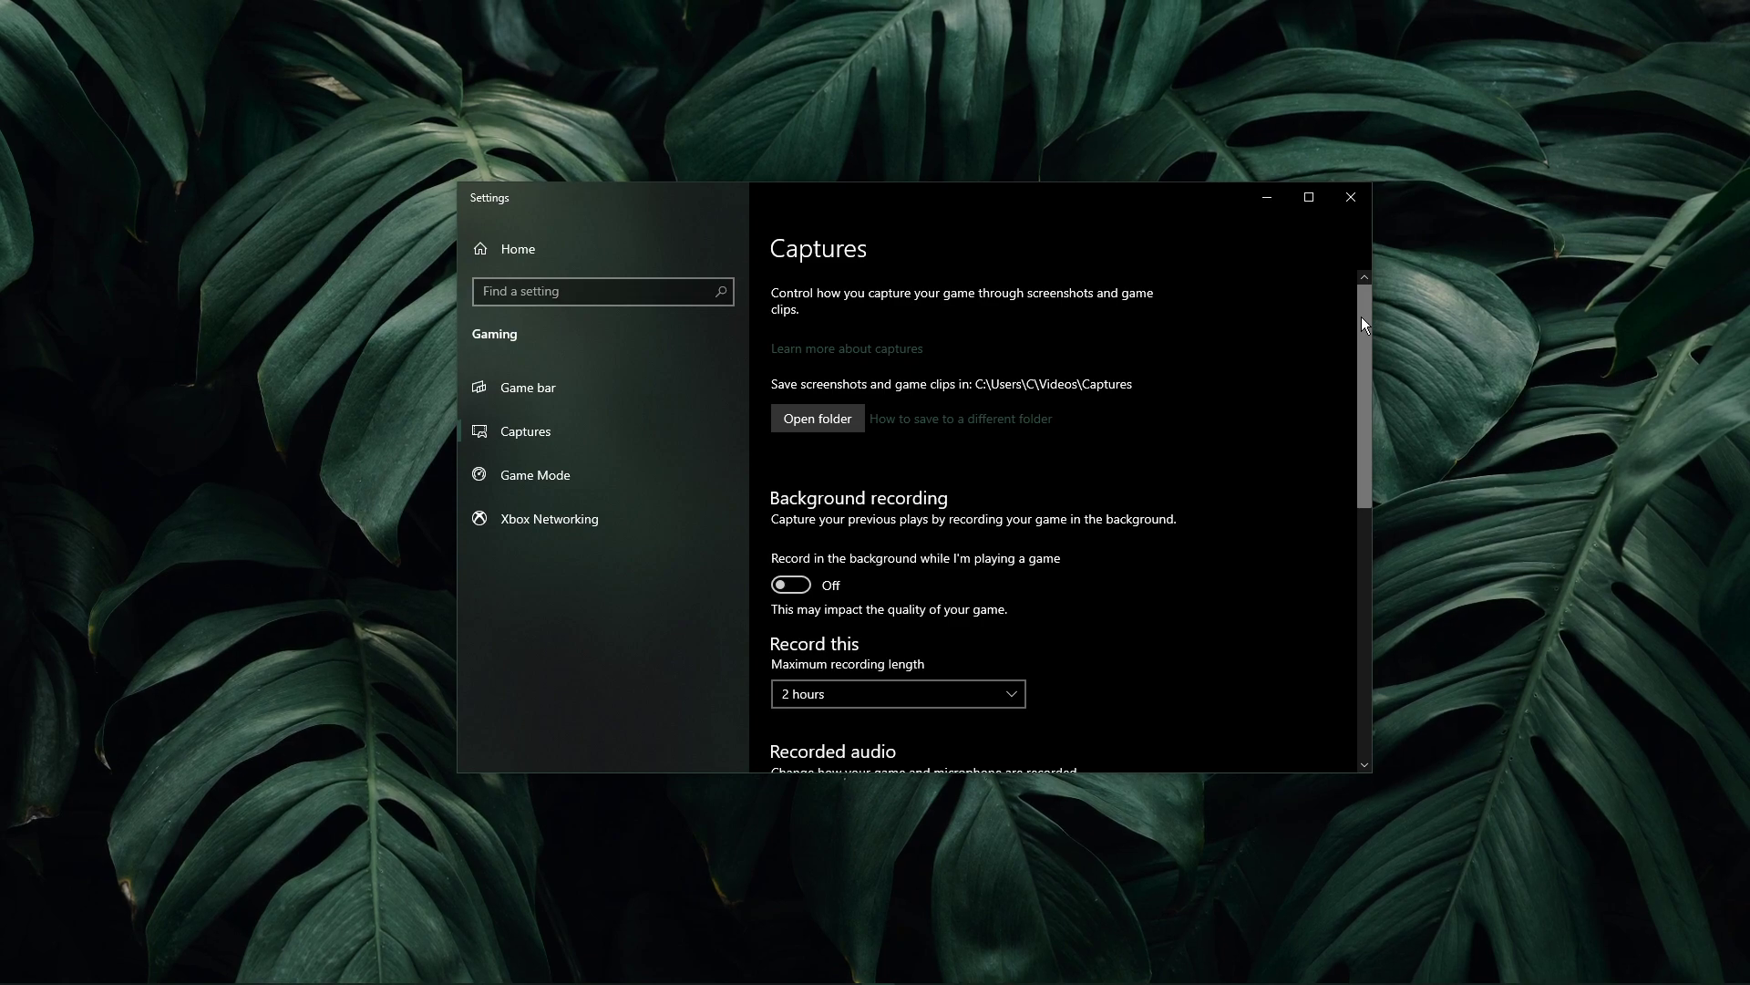
{"action": "left_click", "coordinate": [1351, 197]}
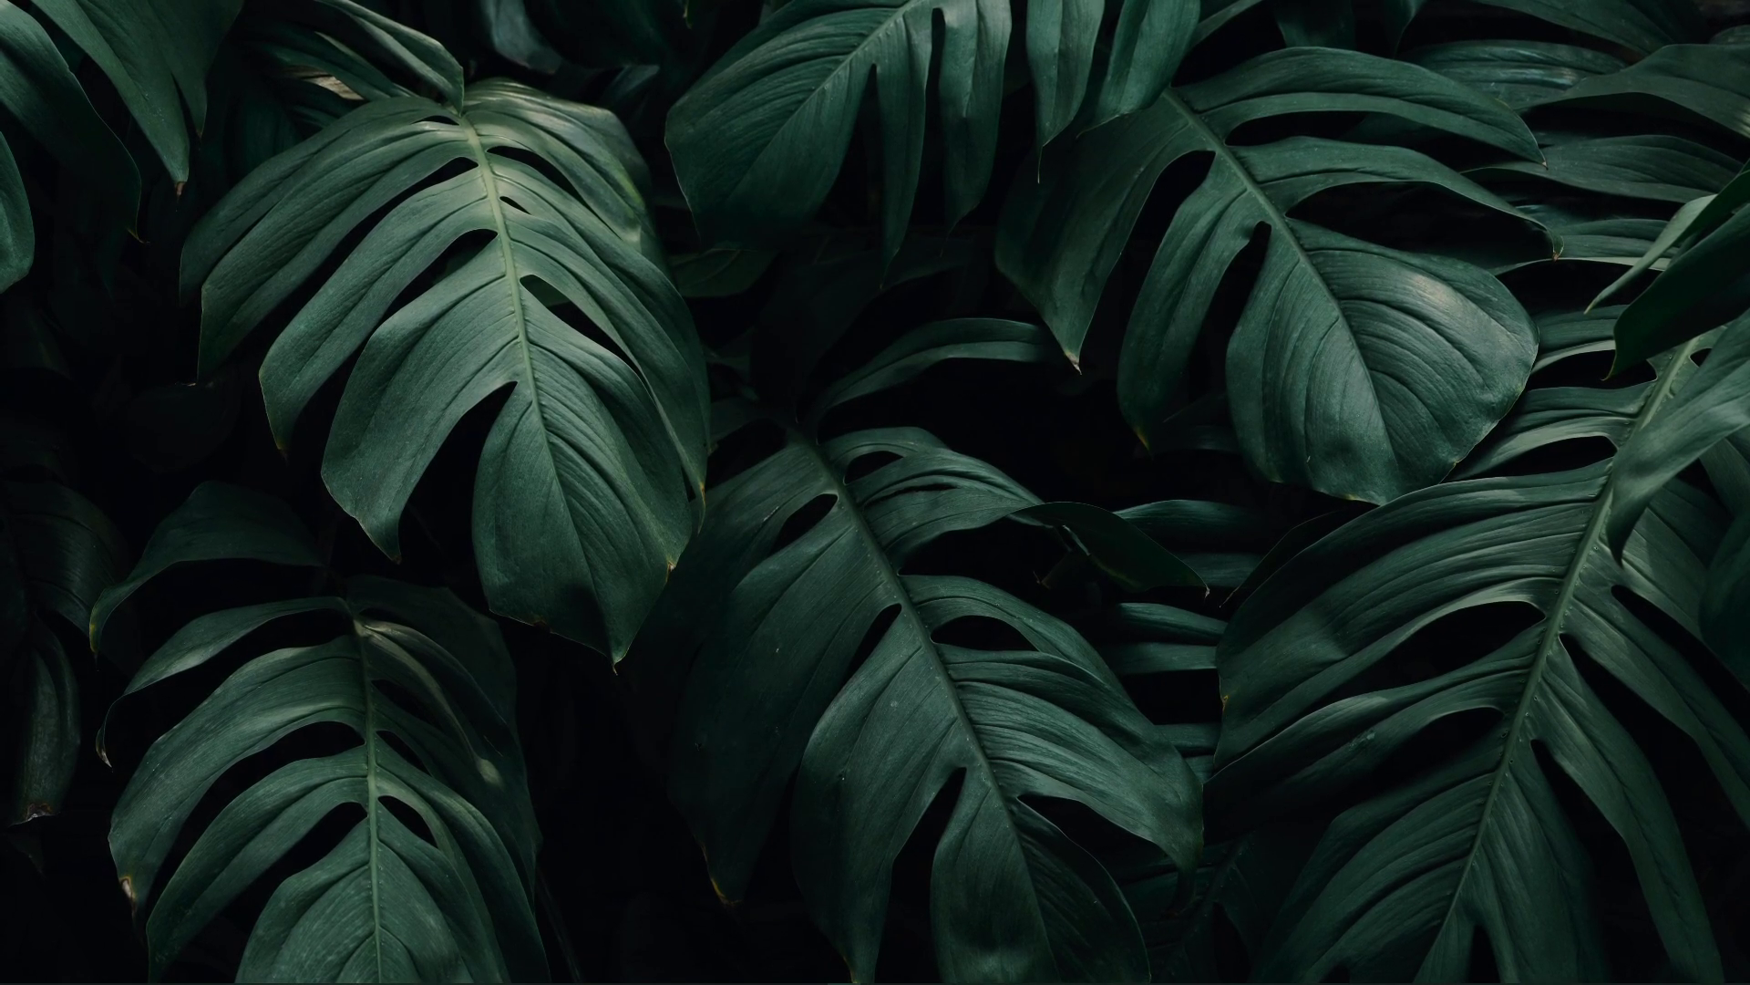
Launch GeForce Experience from the taskbar to its Drivers page listing Game Ready Driver 460.89
{"action": "mouse_move", "coordinate": [864, 975]}
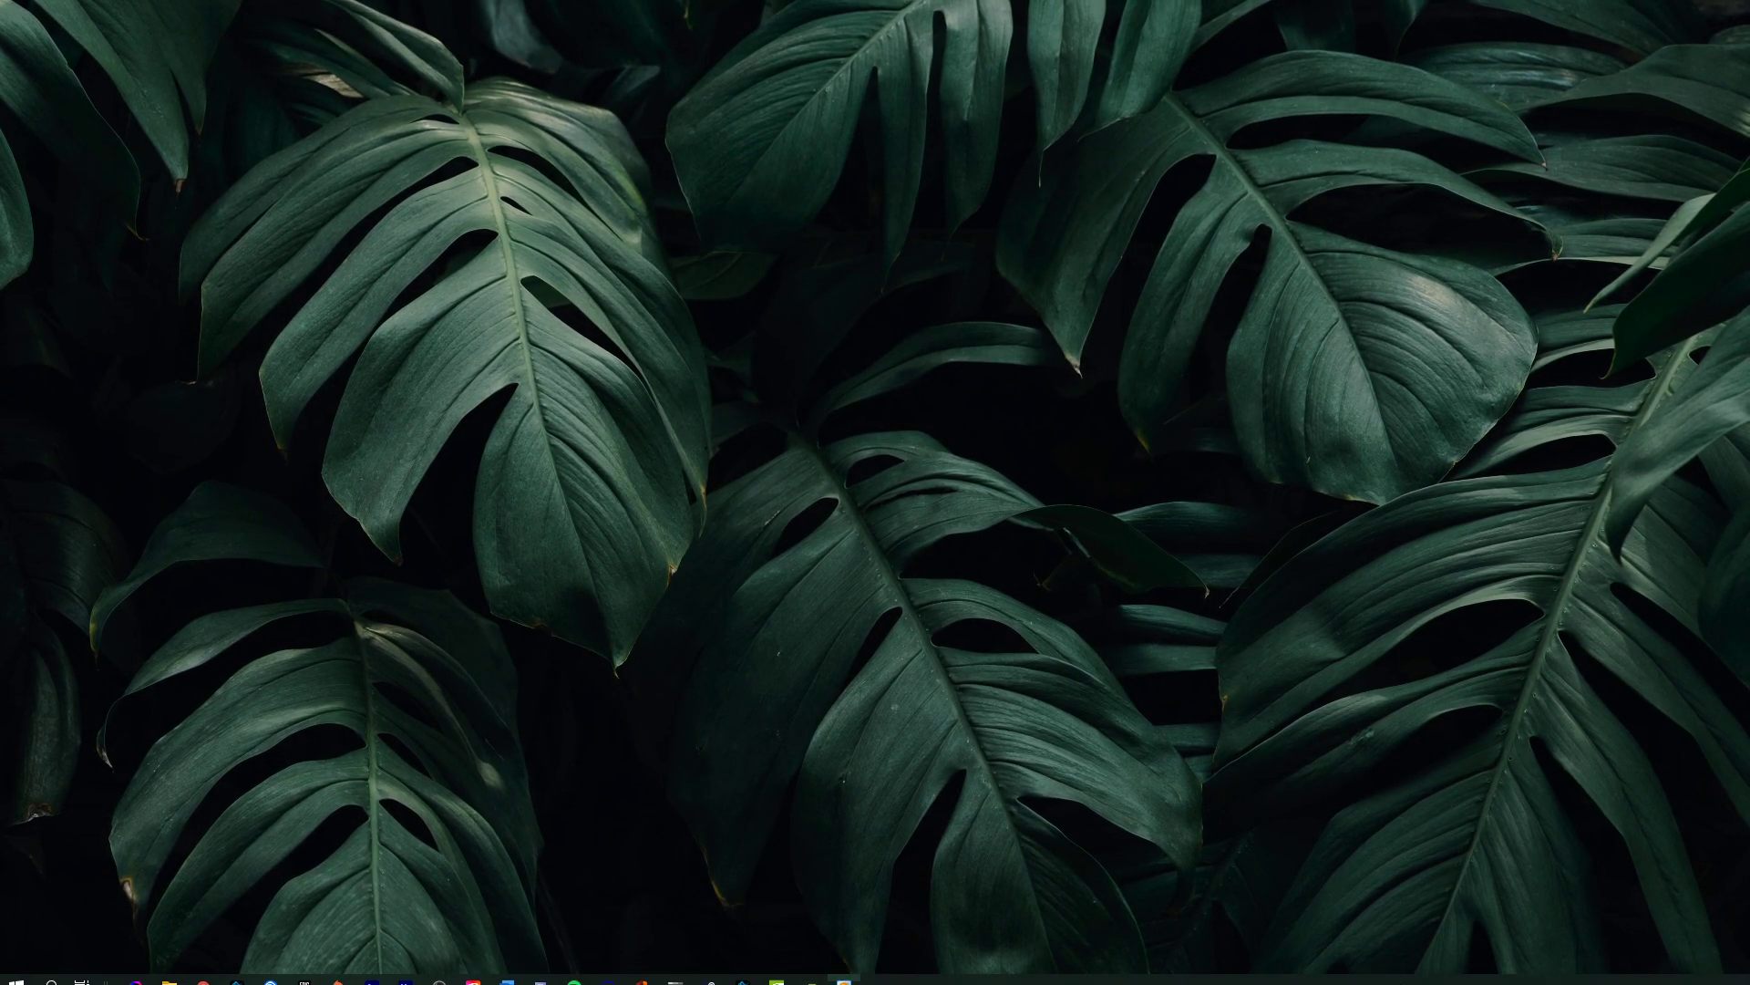
{"action": "left_click", "coordinate": [811, 972]}
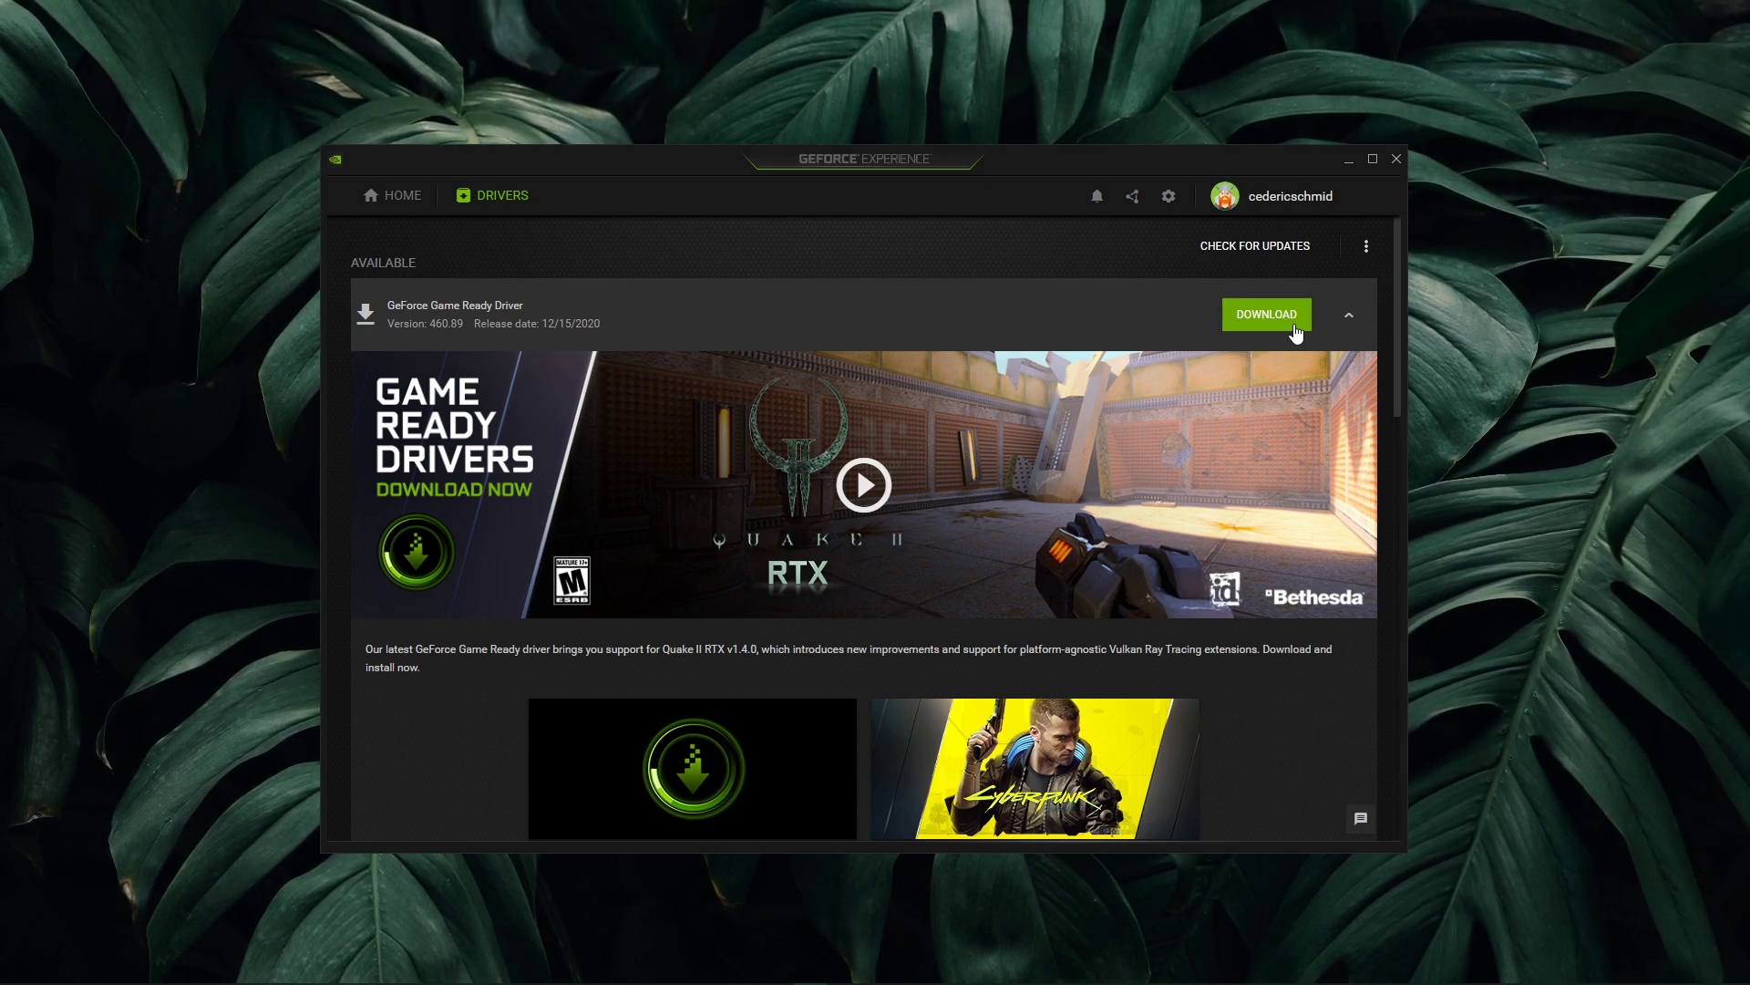
Open World of Warcraft's game details from the GeForce Experience home library
{"action": "left_click", "coordinate": [399, 197]}
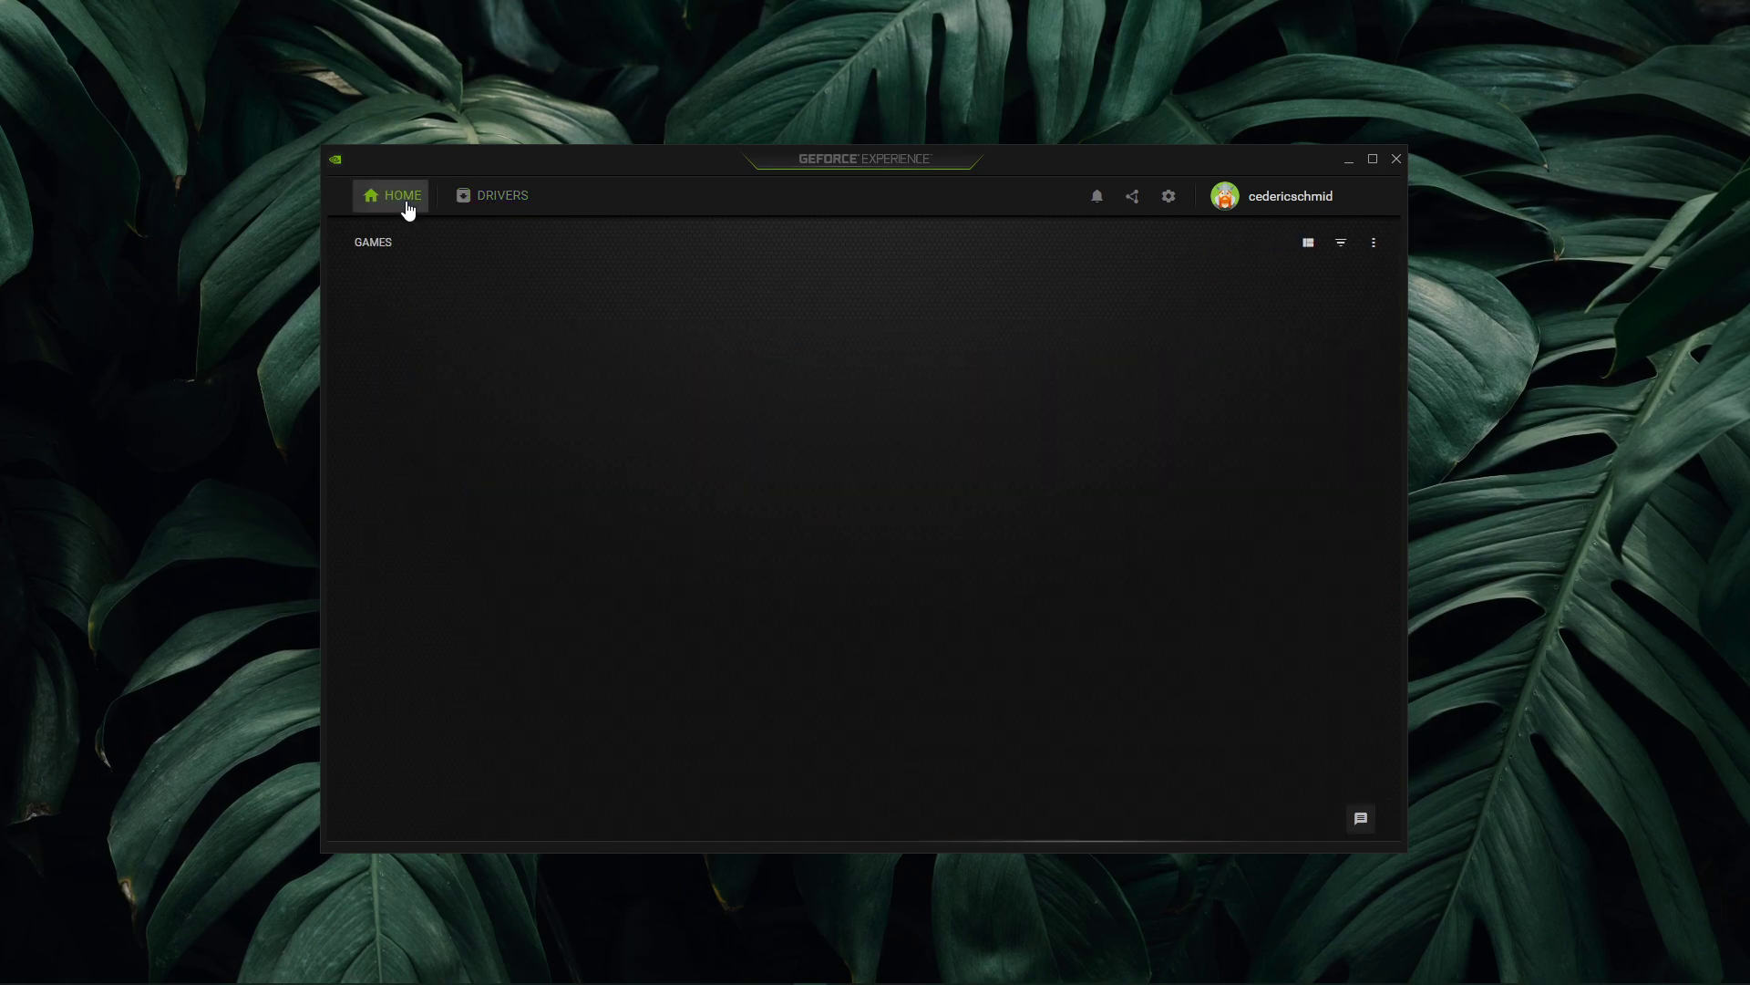
{"action": "scroll", "coordinate": [550, 727], "scroll_direction": "down", "scroll_amount": 10}
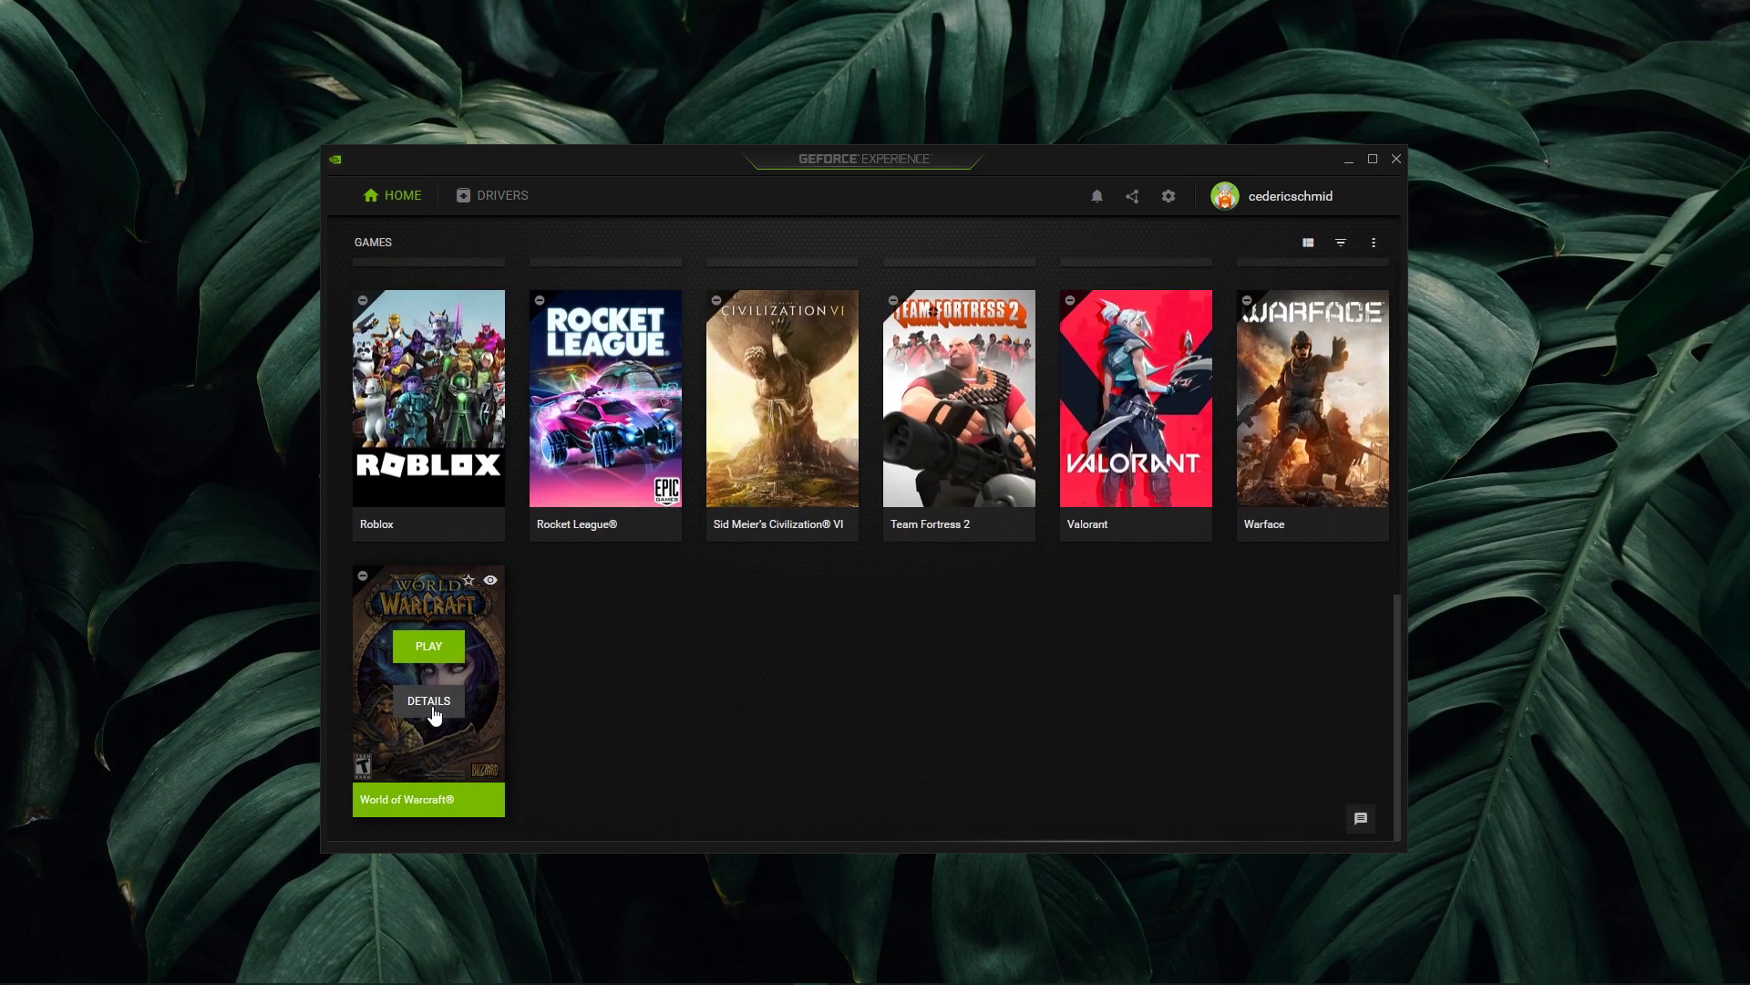
{"action": "left_click", "coordinate": [431, 707]}
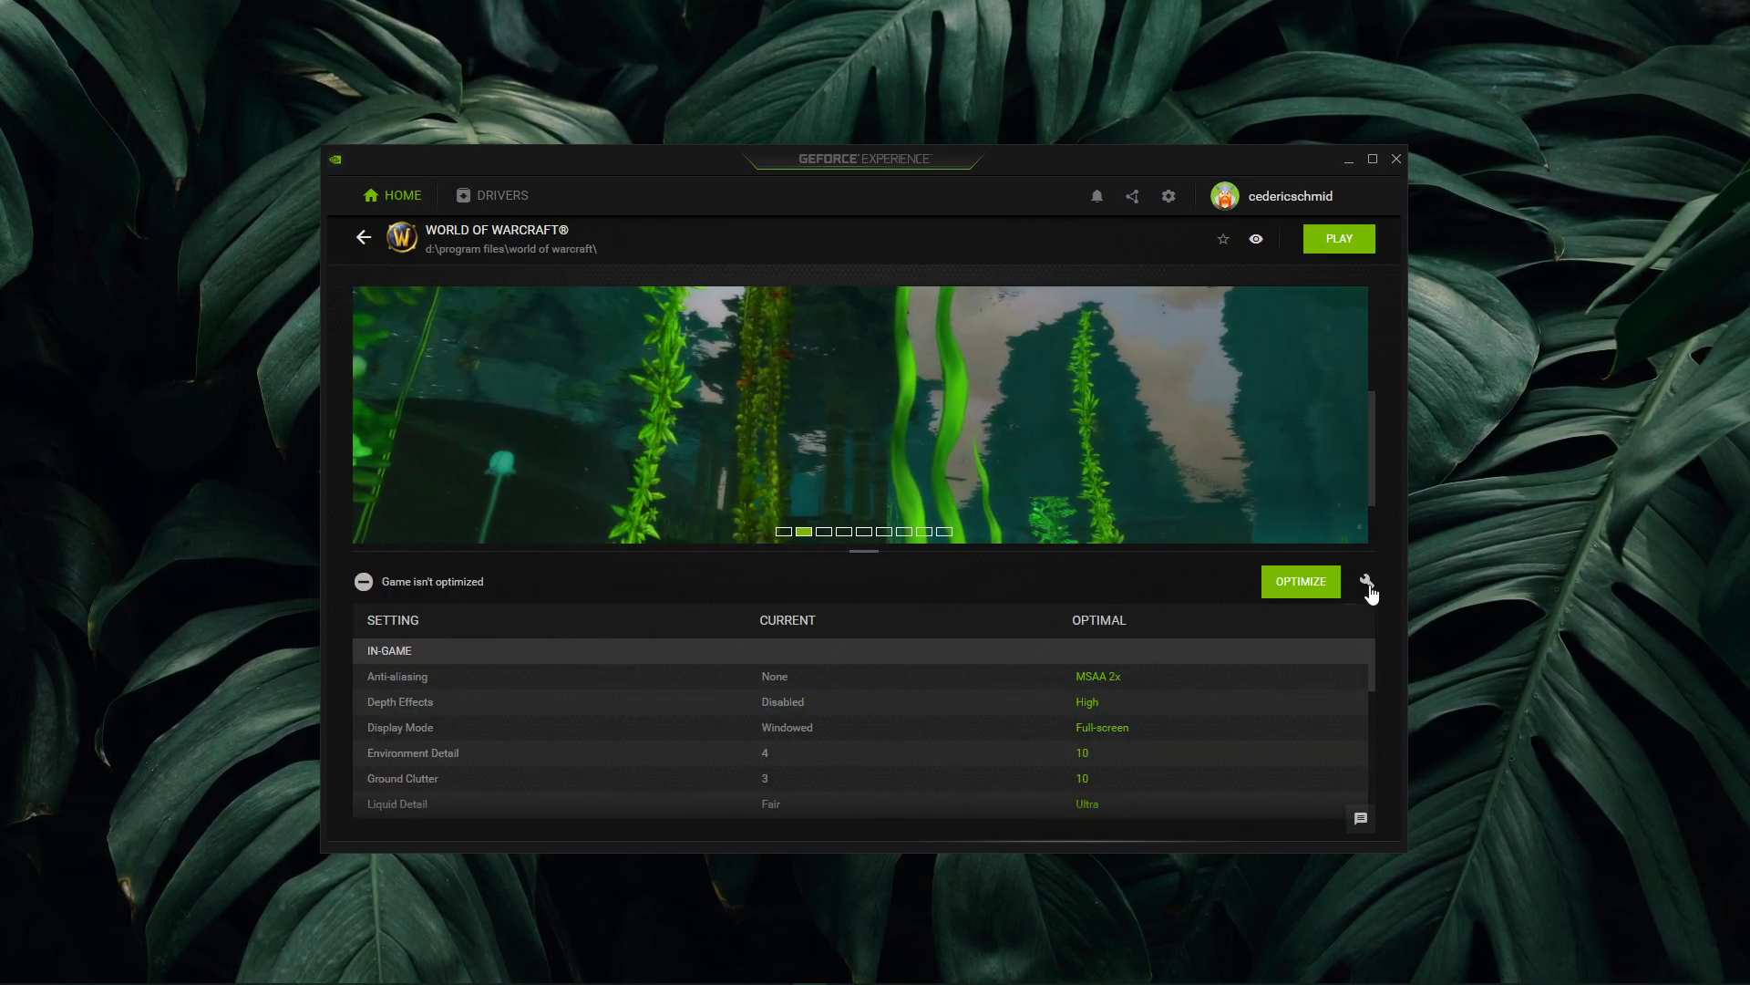
Try a performance-leaning slider and 1920x1080 resolution, then cancel the custom settings
{"action": "left_click", "coordinate": [1369, 587]}
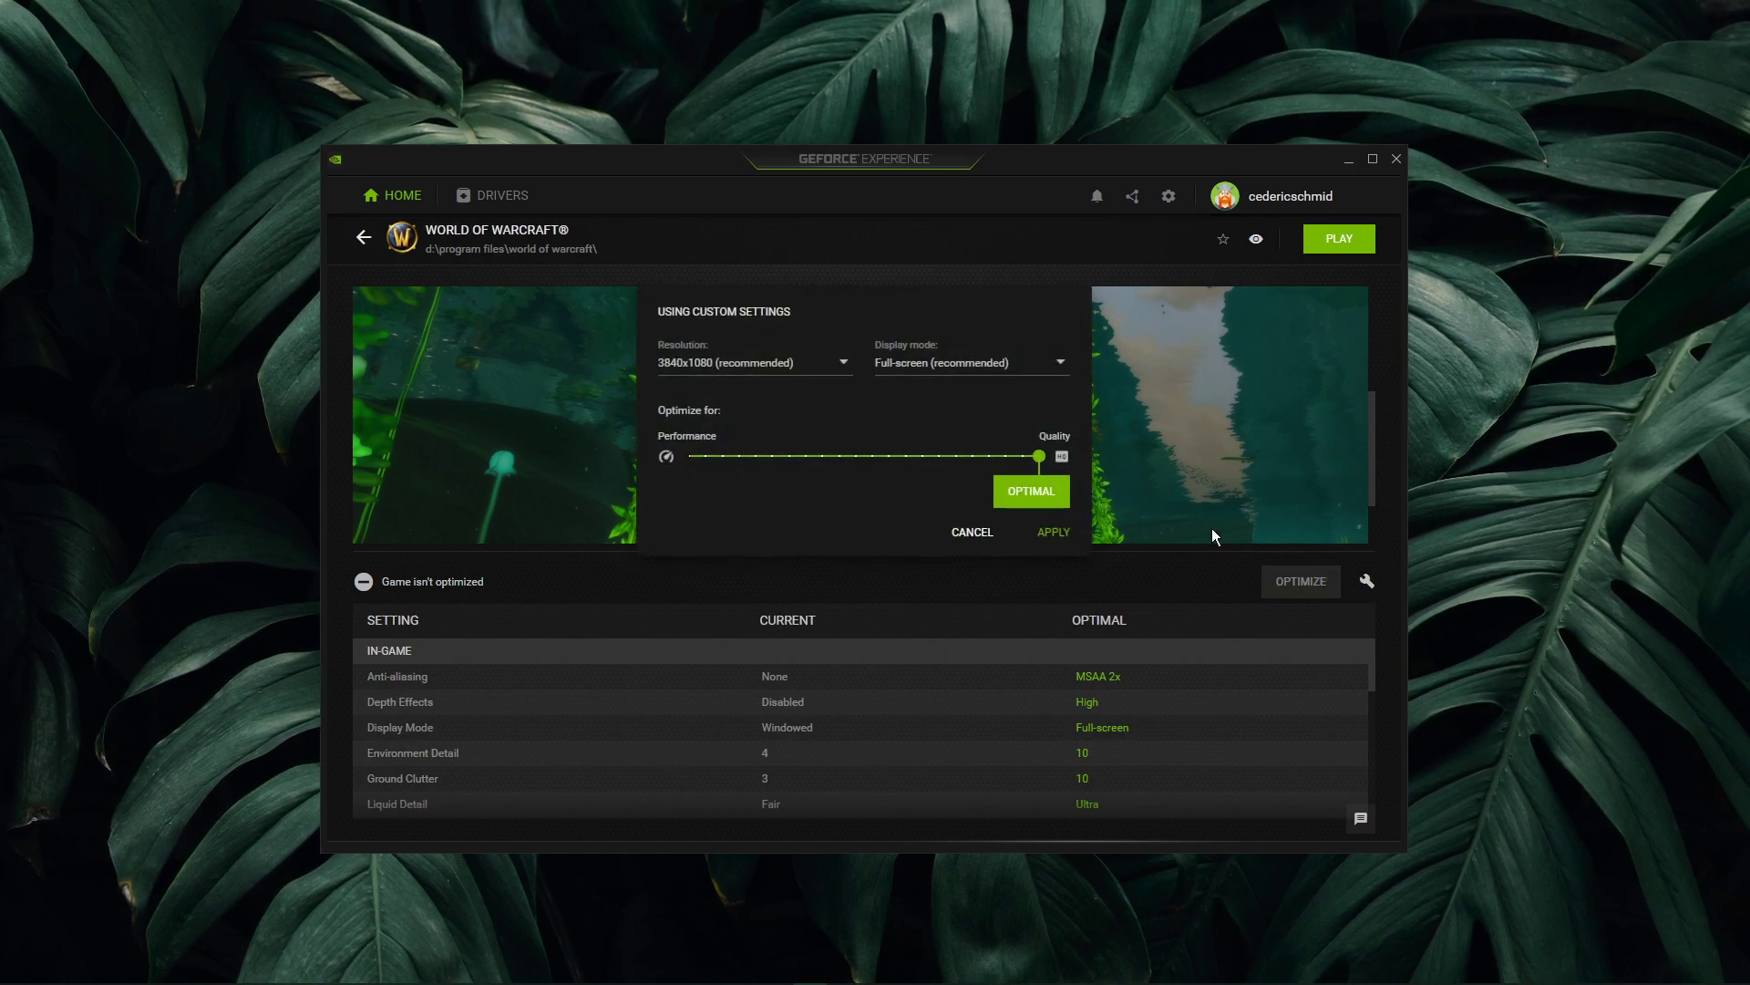
{"action": "left_click_drag", "start_coordinate": [1031, 464], "coordinate": [788, 464]}
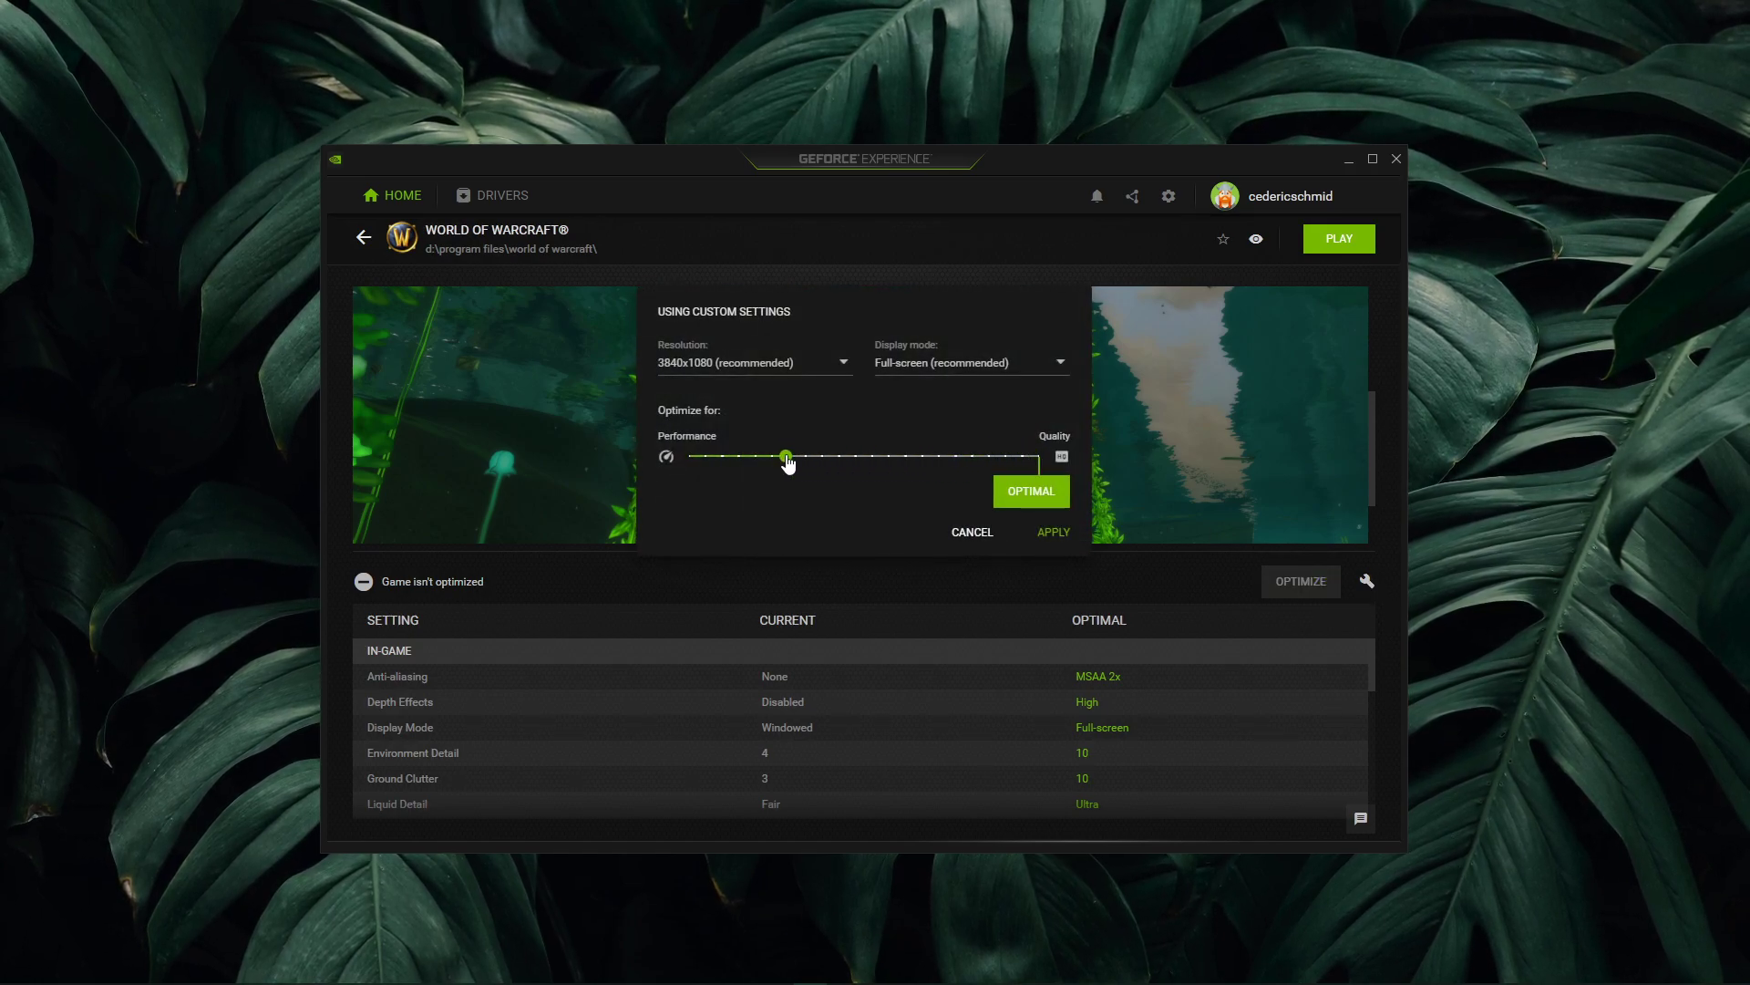
{"action": "left_click", "coordinate": [796, 375]}
{"action": "scroll", "coordinate": [764, 392], "scroll_direction": "up", "scroll_amount": 5}
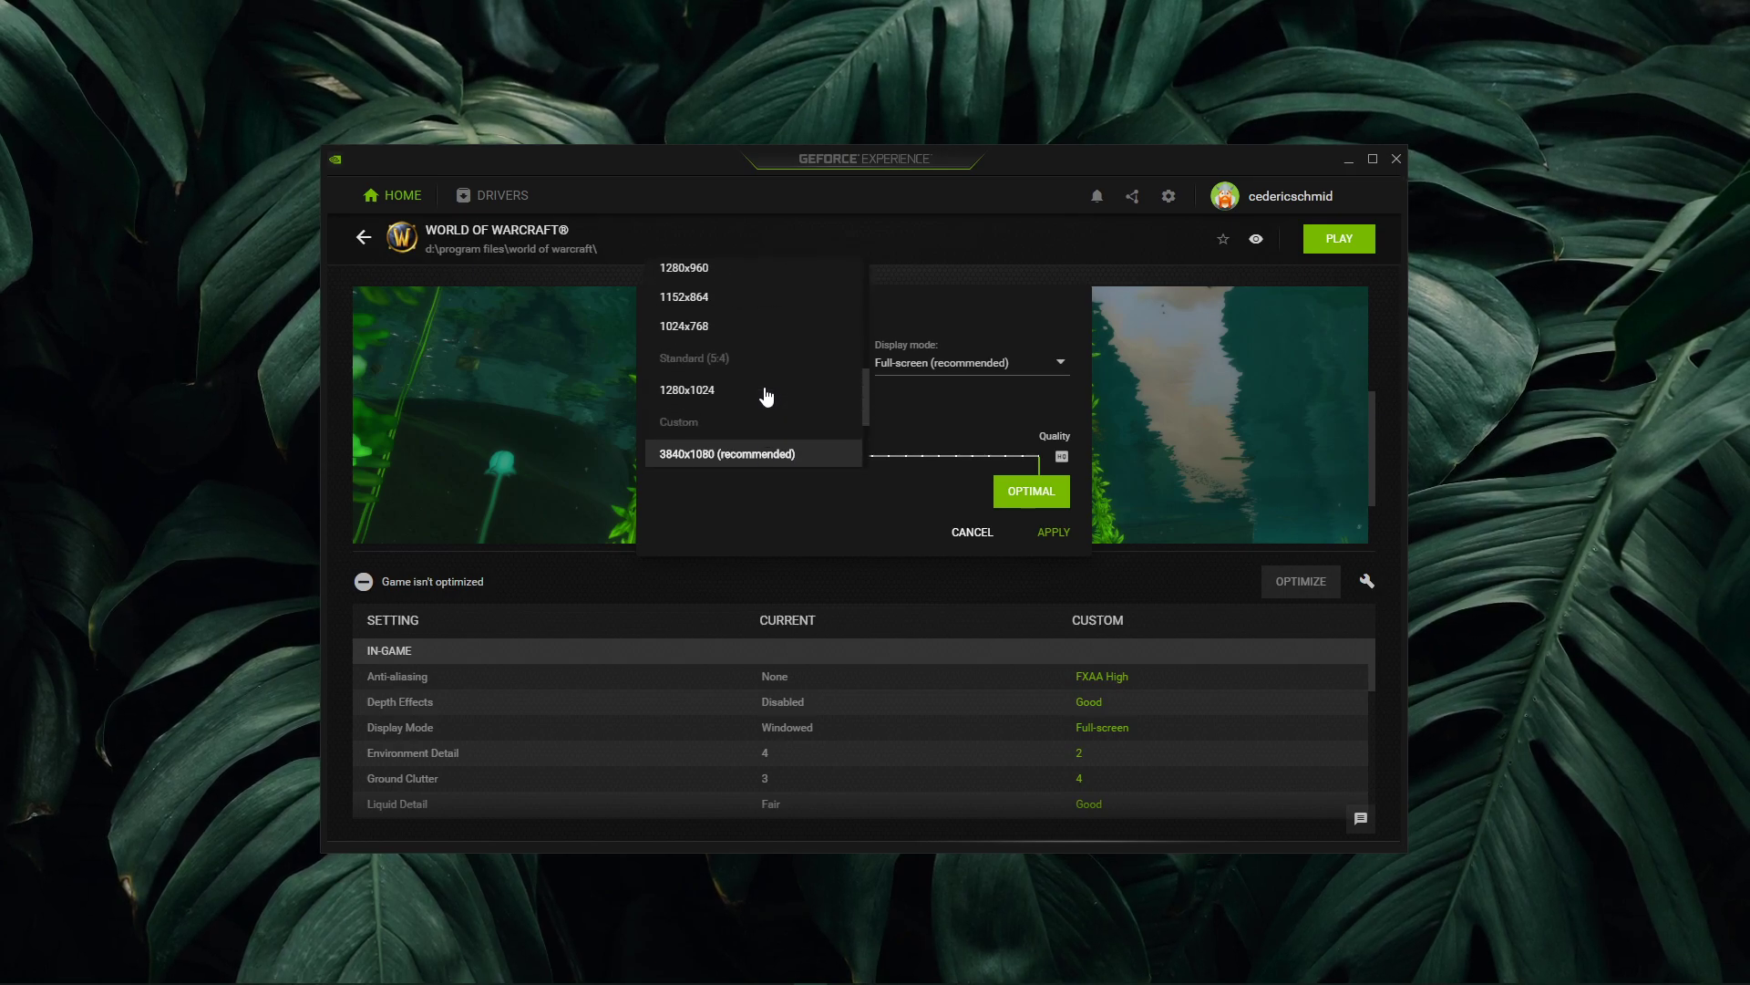
{"action": "scroll", "coordinate": [766, 395], "scroll_direction": "up", "scroll_amount": 5}
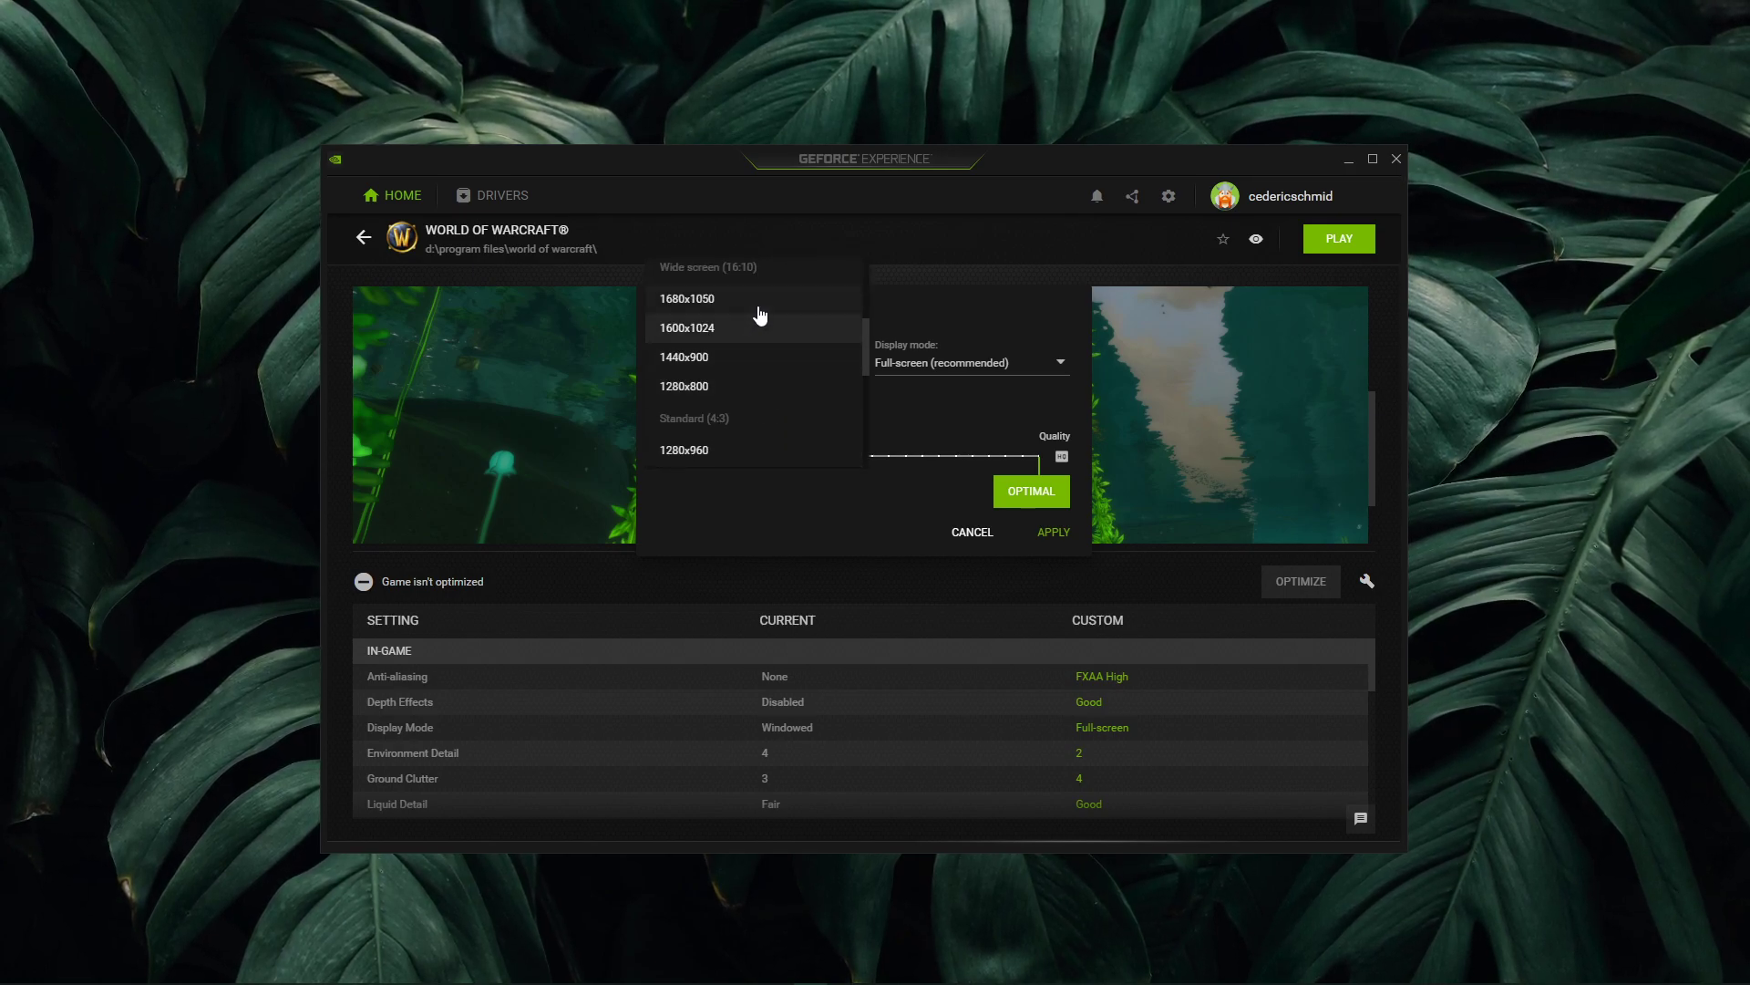
{"action": "scroll", "coordinate": [759, 310], "scroll_direction": "up", "scroll_amount": 3}
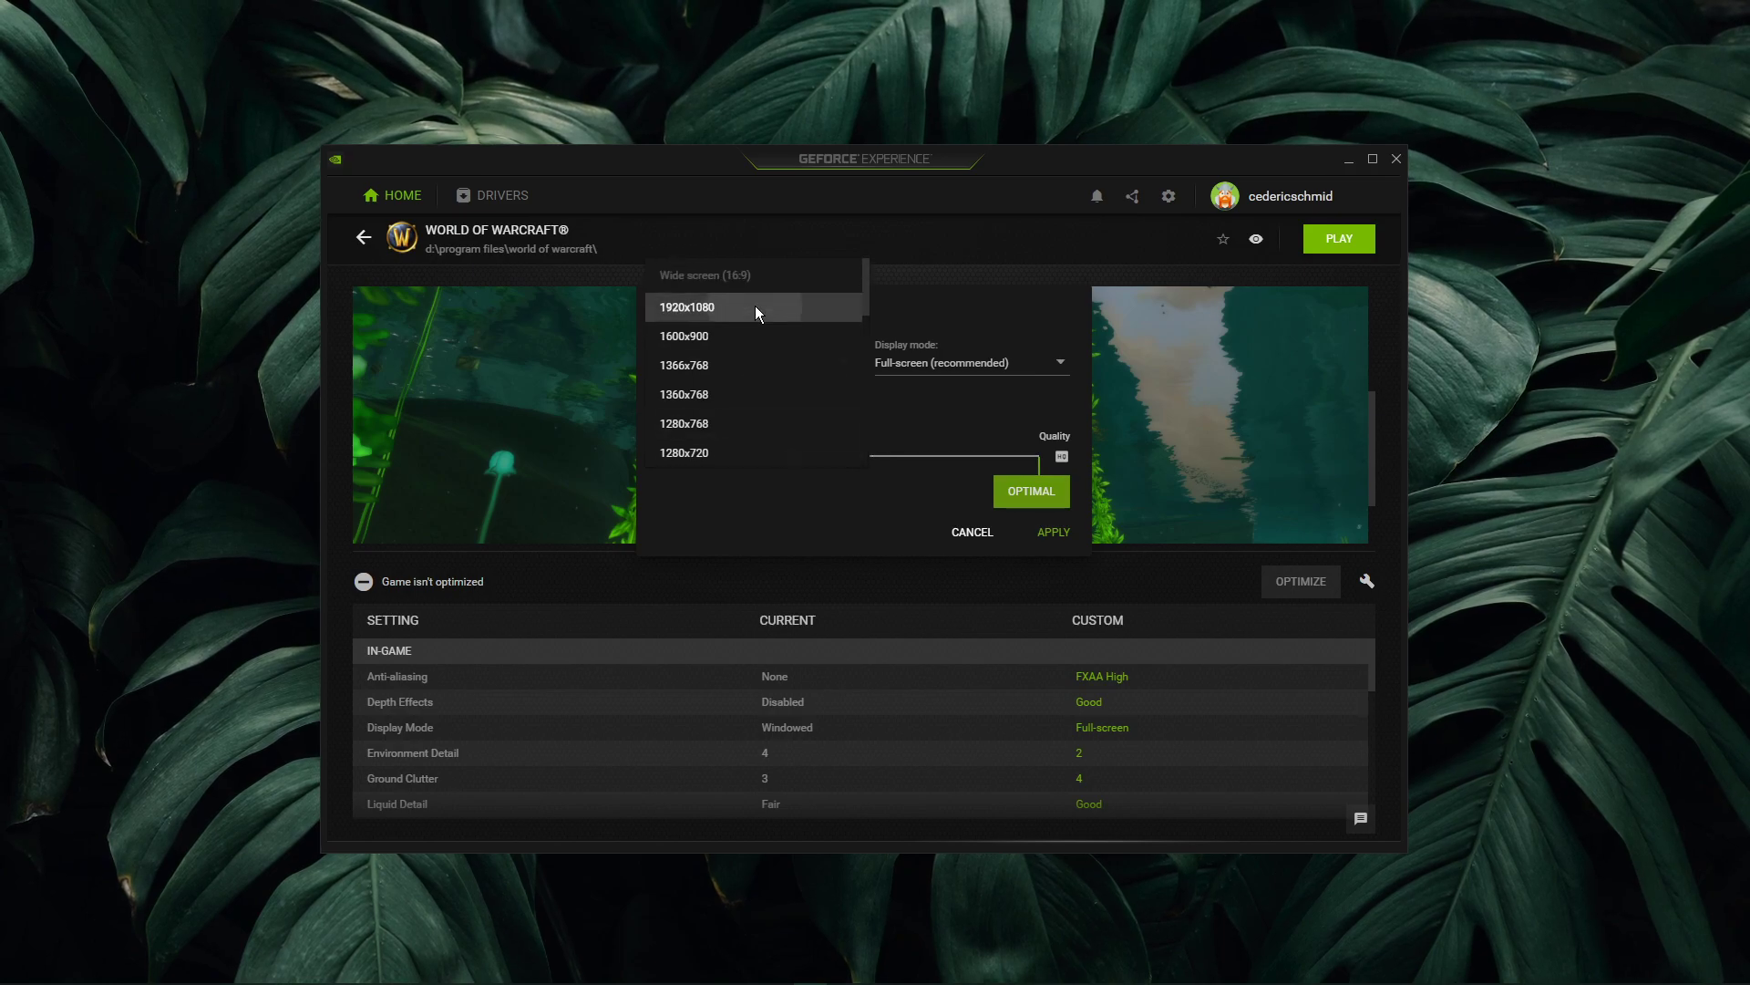
{"action": "left_click", "coordinate": [755, 305]}
{"action": "left_click", "coordinate": [965, 532]}
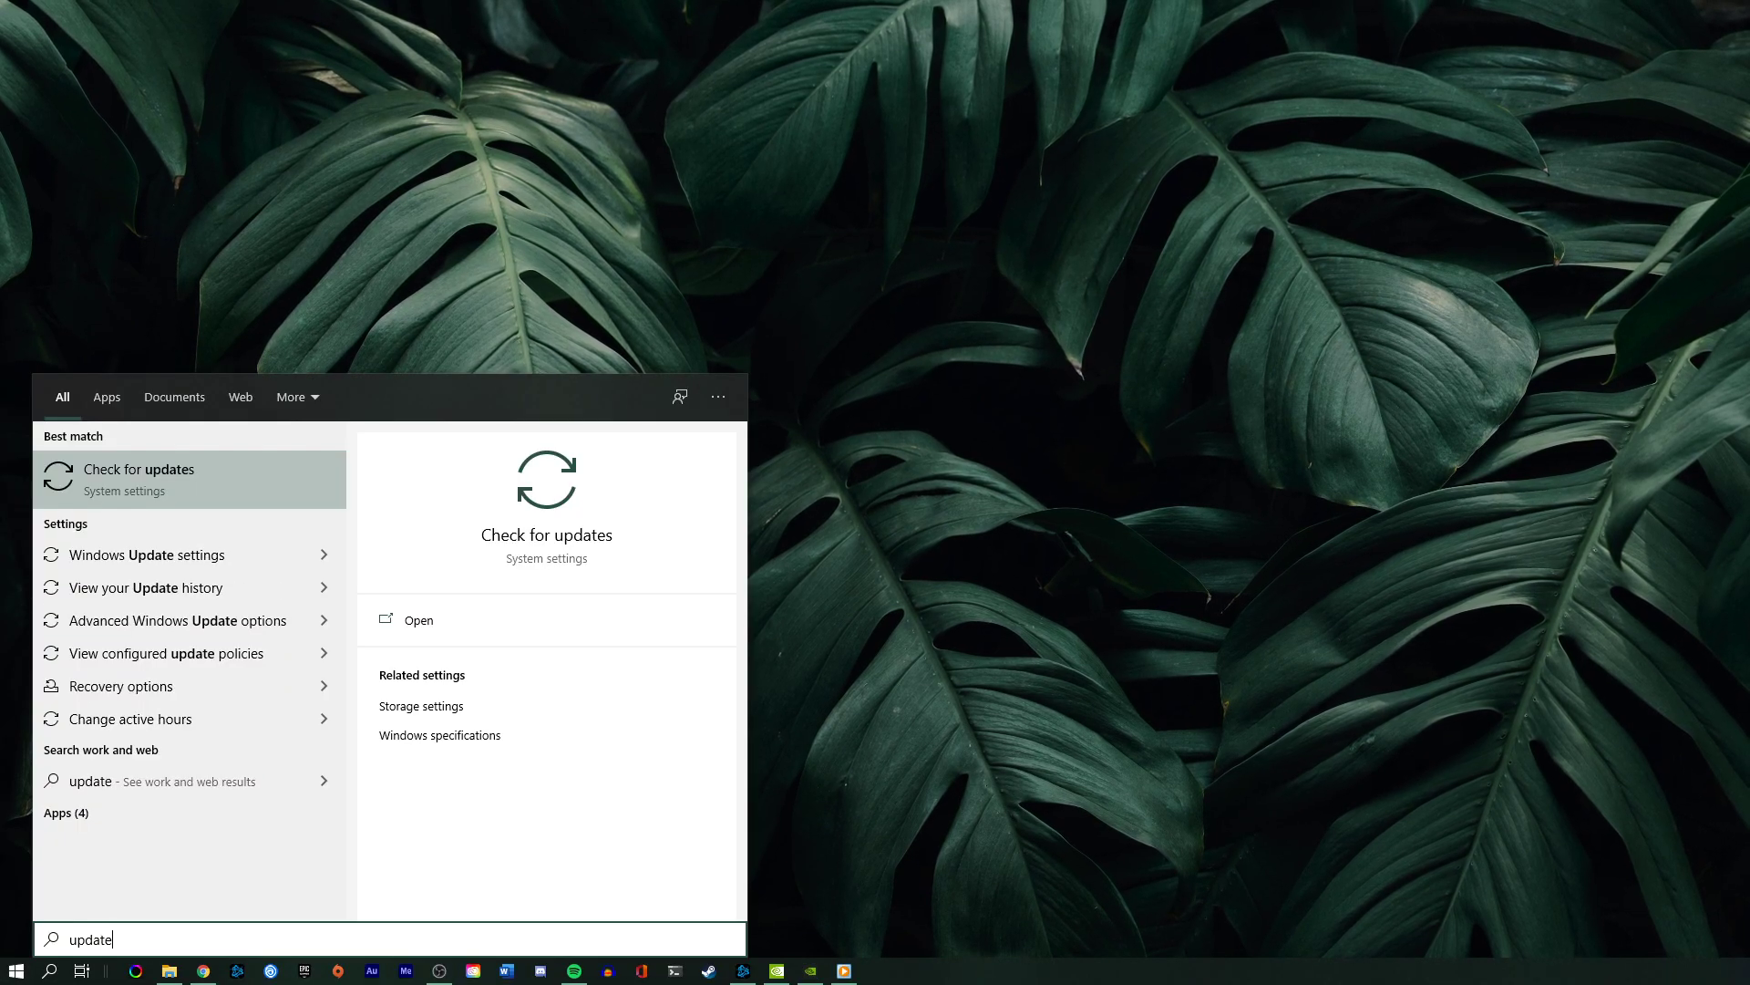
Run a Windows Update check from the 'update' search result, then close Settings
{"action": "key", "text": "Return"}
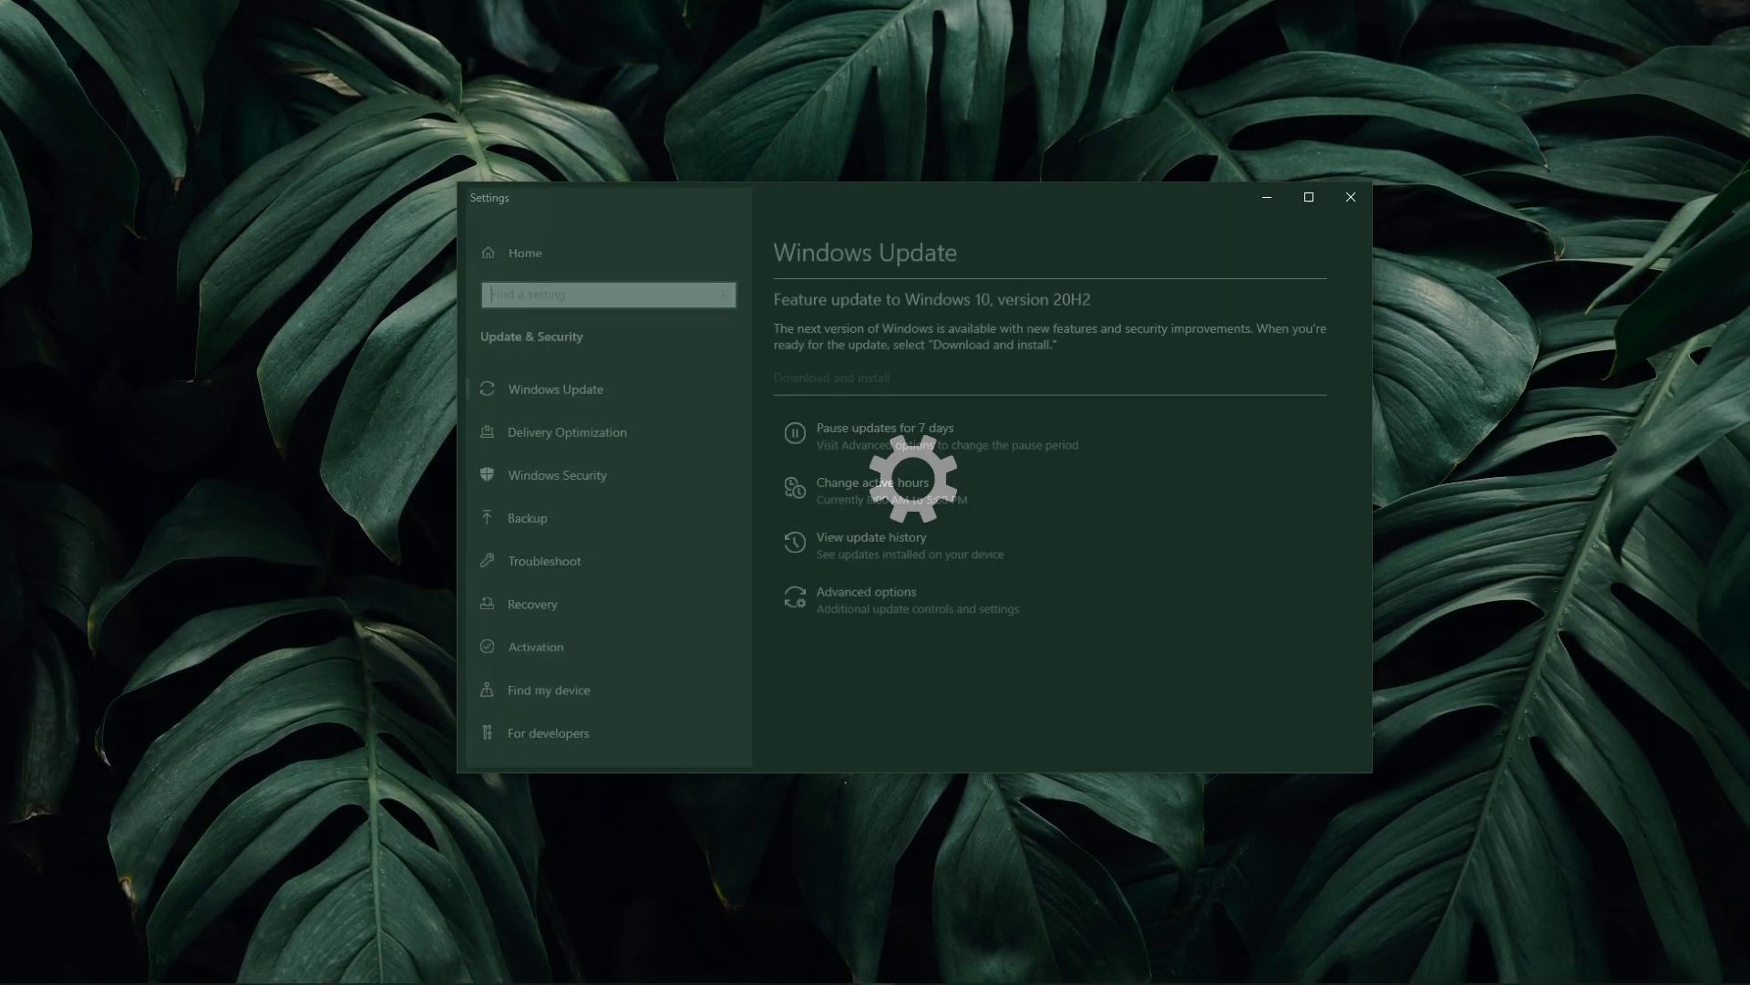
{"action": "left_click", "coordinate": [868, 364]}
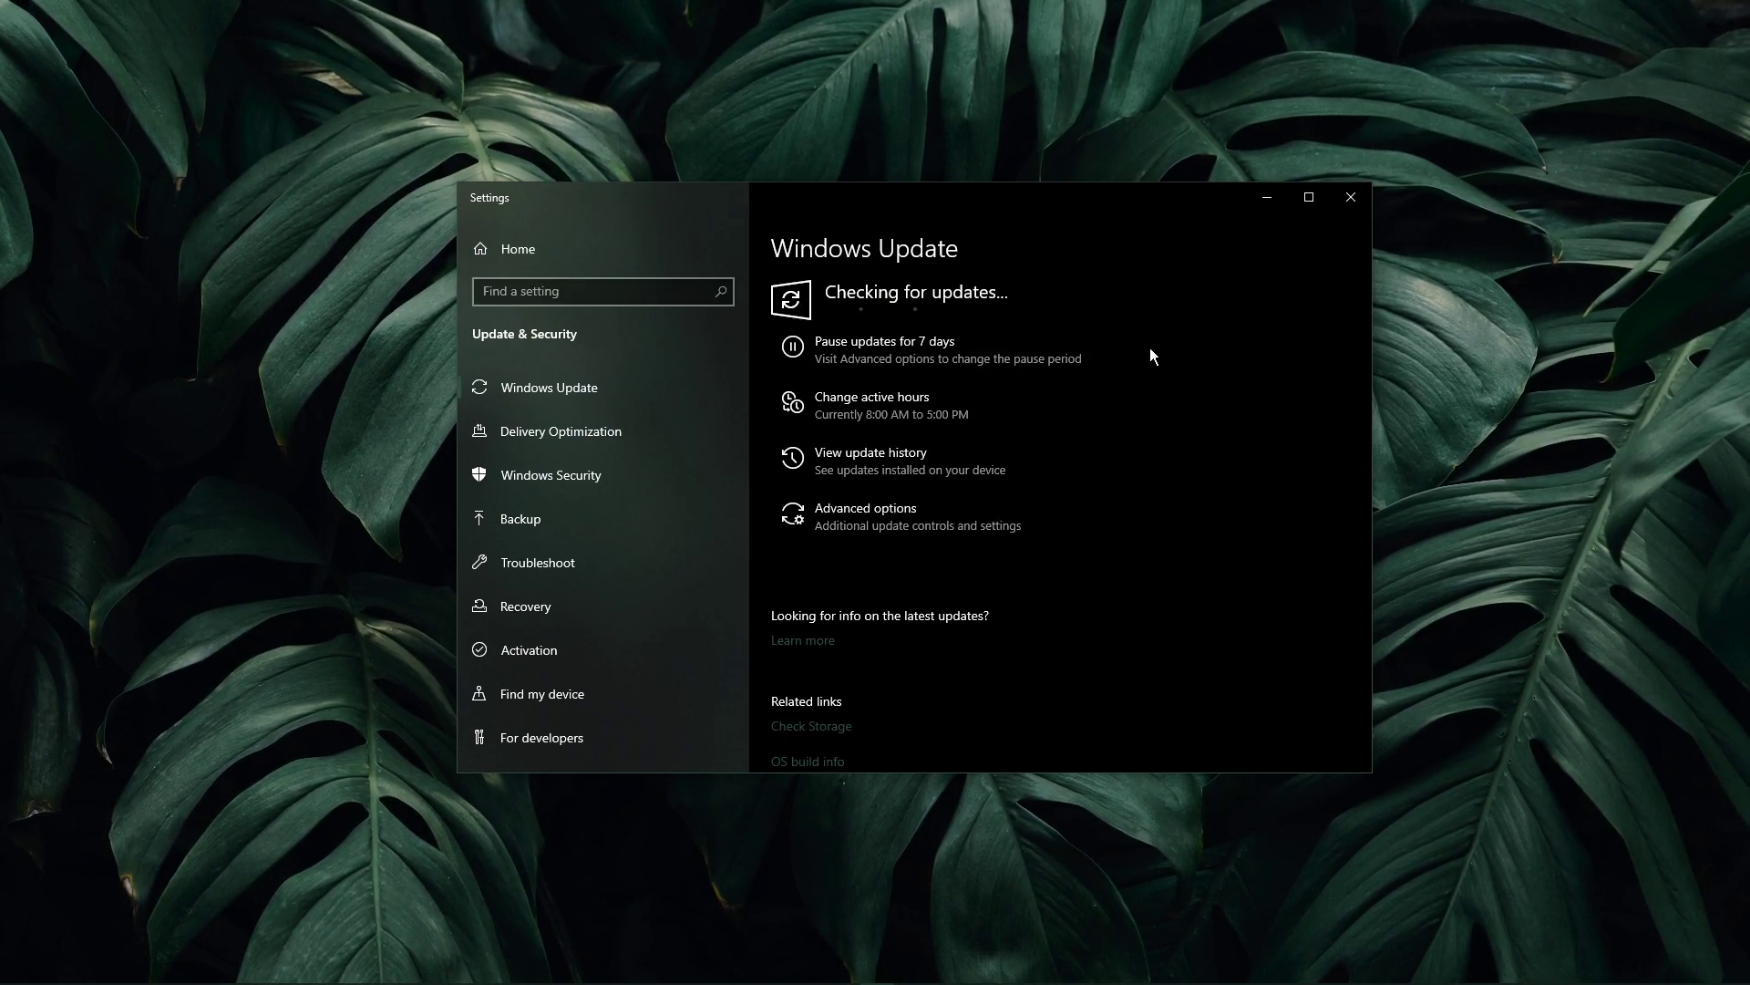
{"action": "left_click", "coordinate": [1350, 197]}
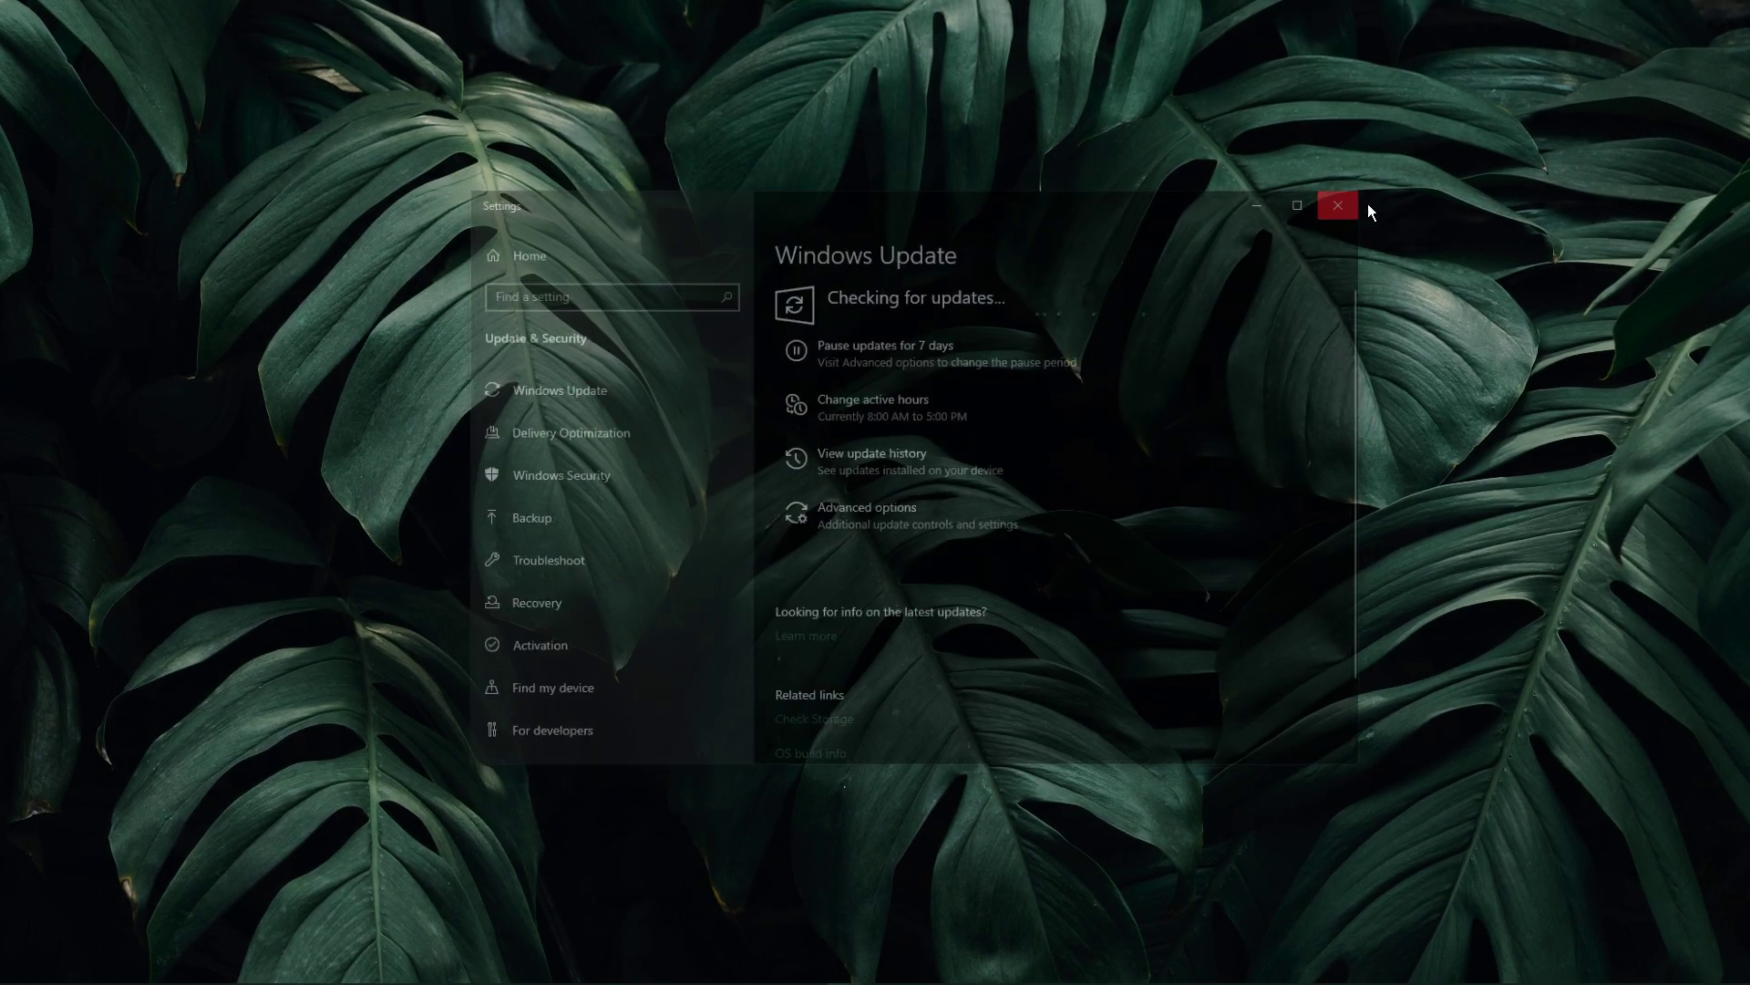
Launch NVIDIA Control Panel from the desktop and confirm World of Warcraft's CUDA - GPUs setting
{"action": "right_click", "coordinate": [1264, 340]}
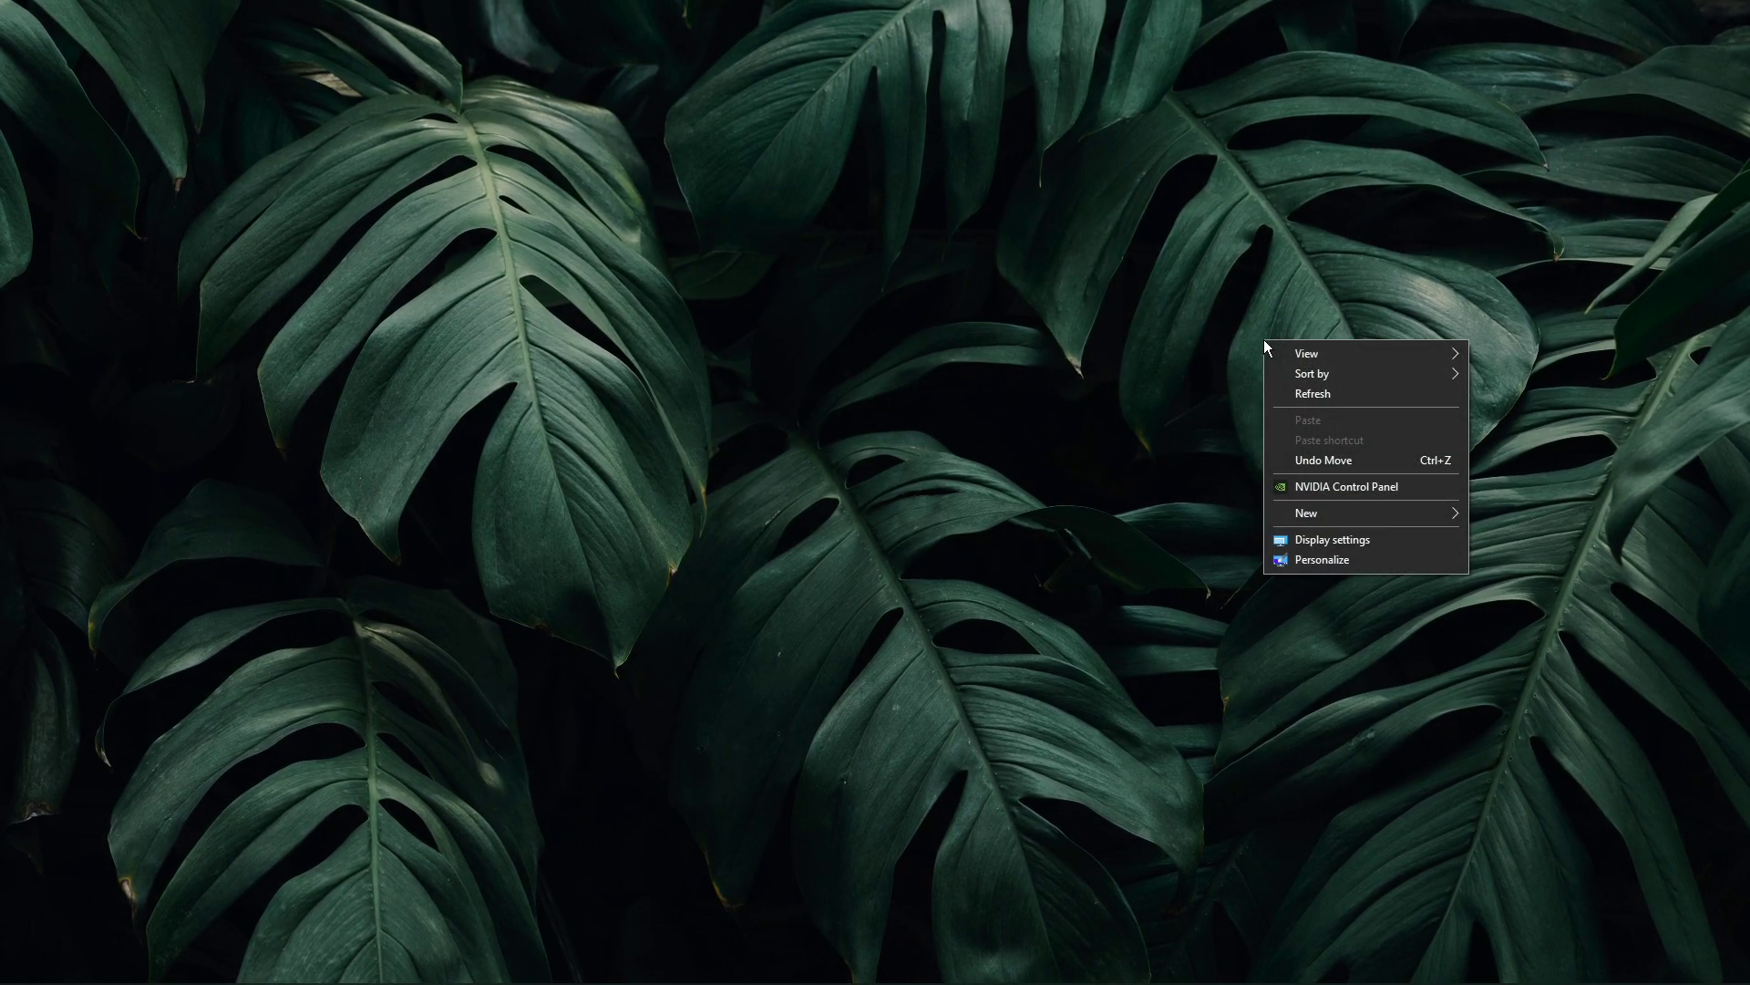
{"action": "left_click", "coordinate": [1292, 476]}
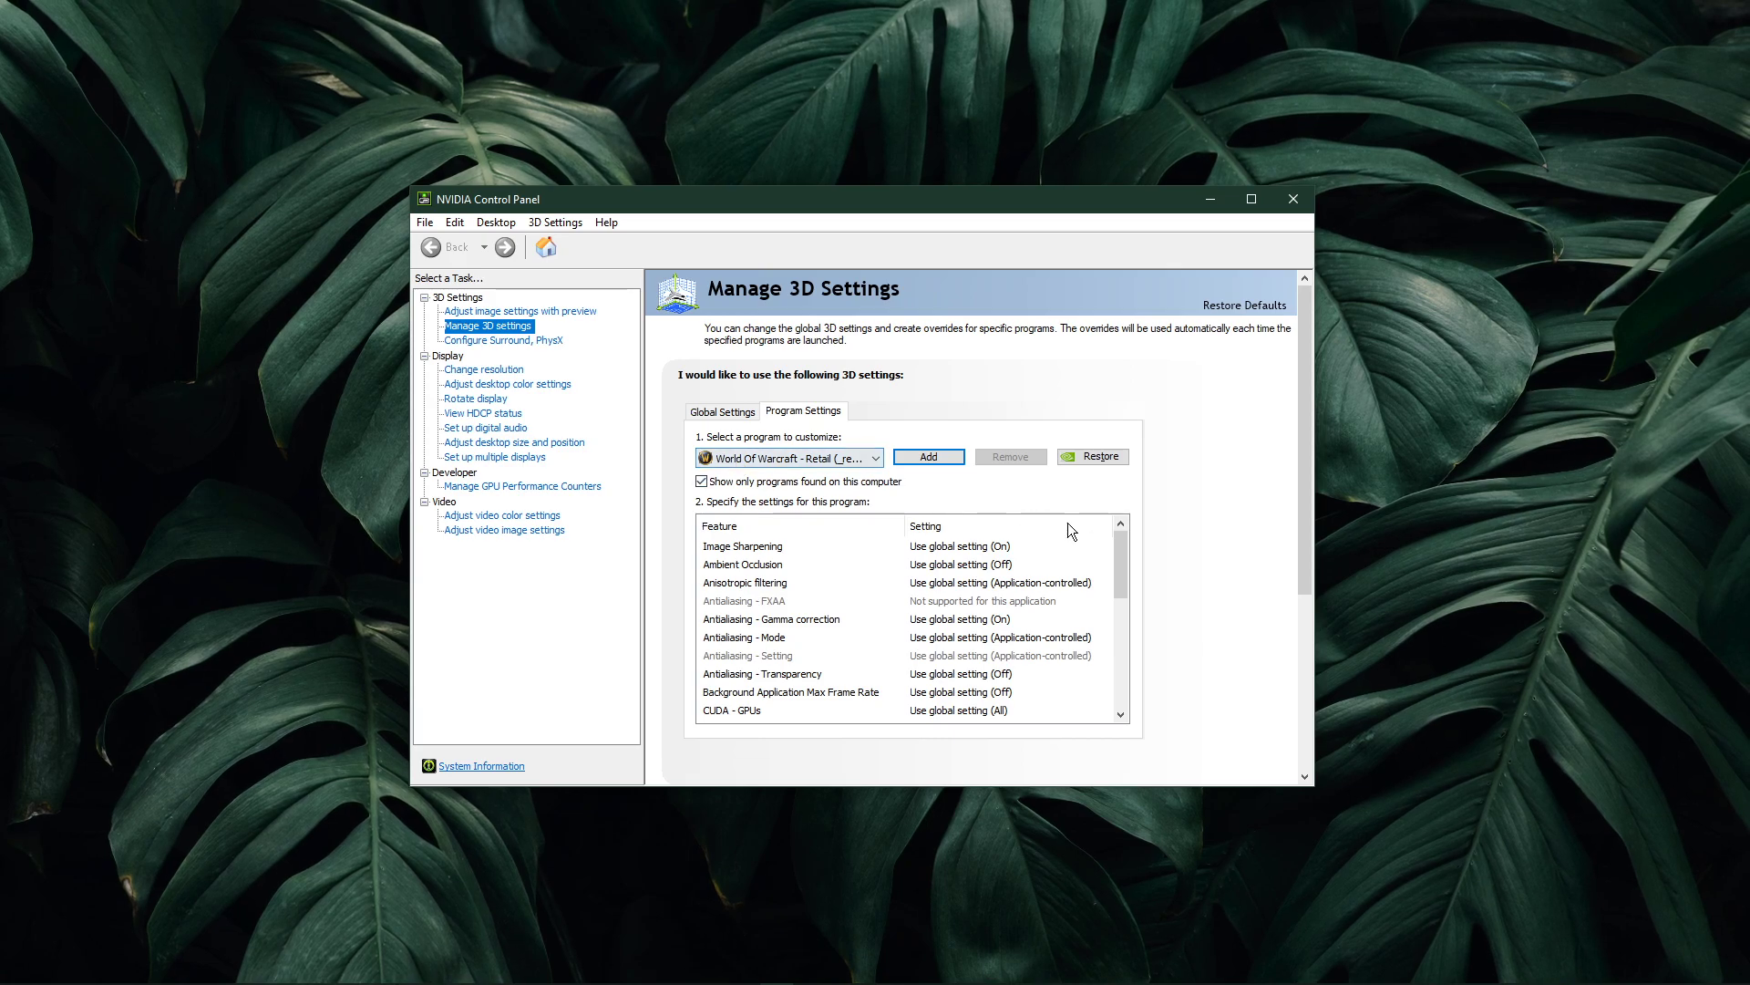
{"action": "left_click_drag", "start_coordinate": [1119, 544], "coordinate": [1106, 598]}
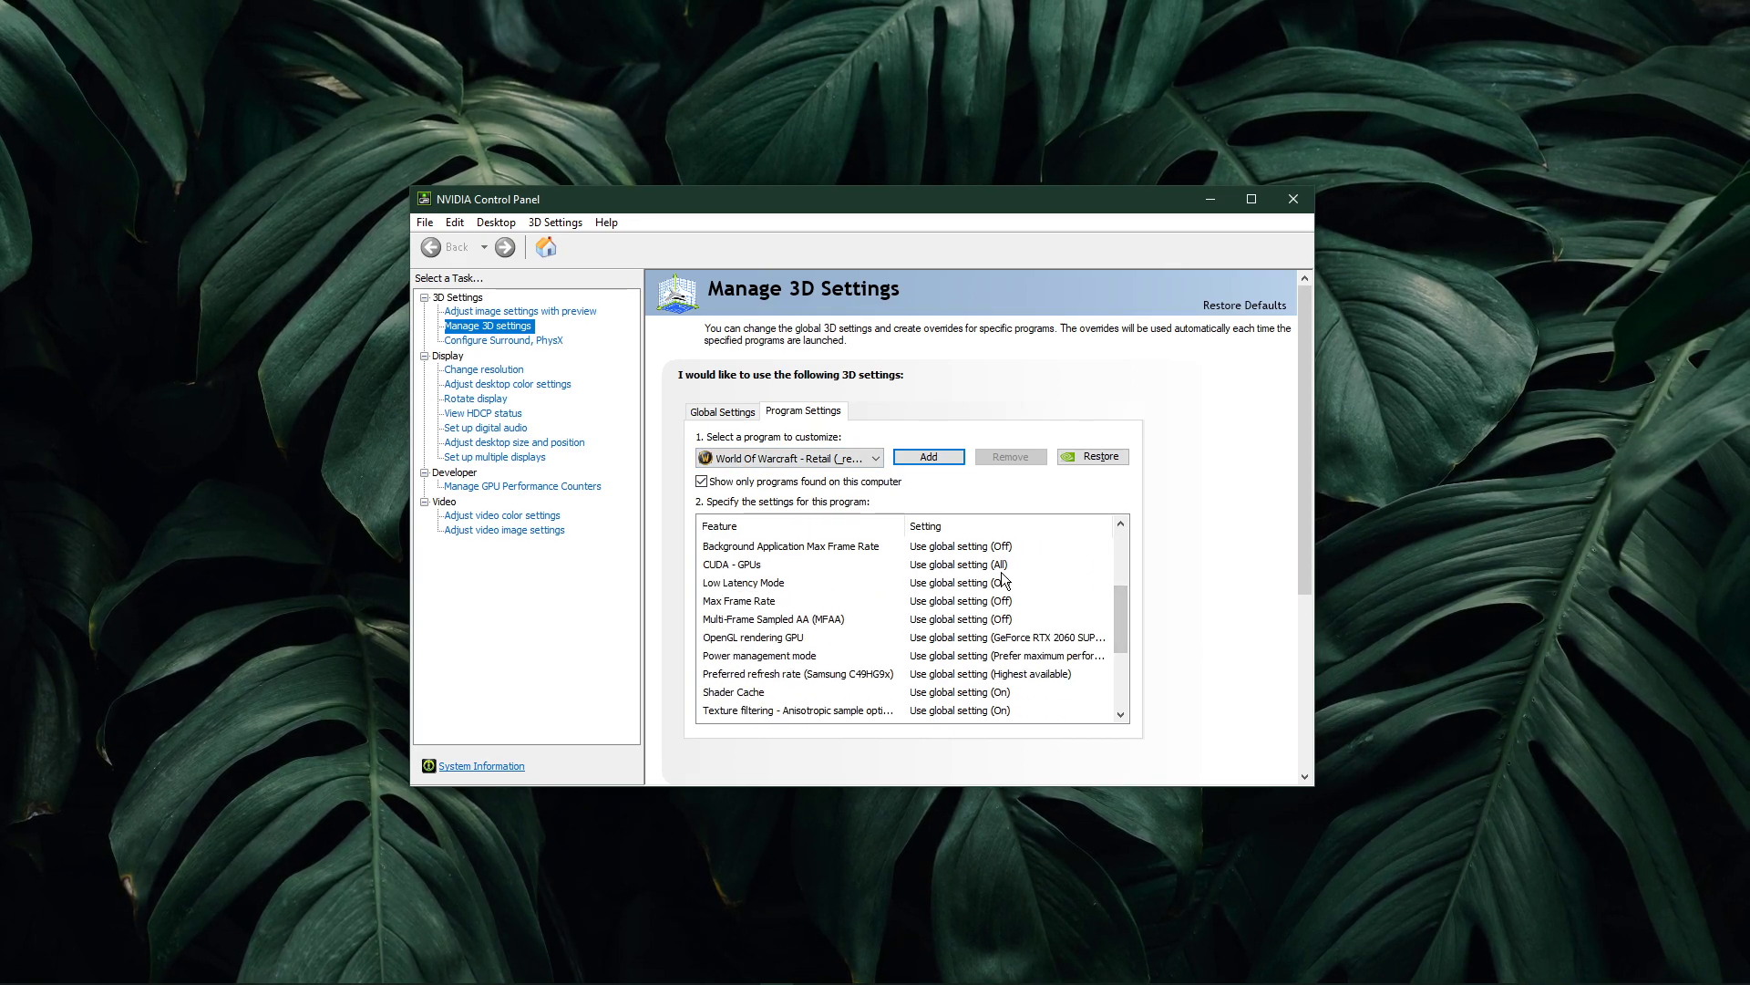
{"action": "left_click", "coordinate": [976, 564]}
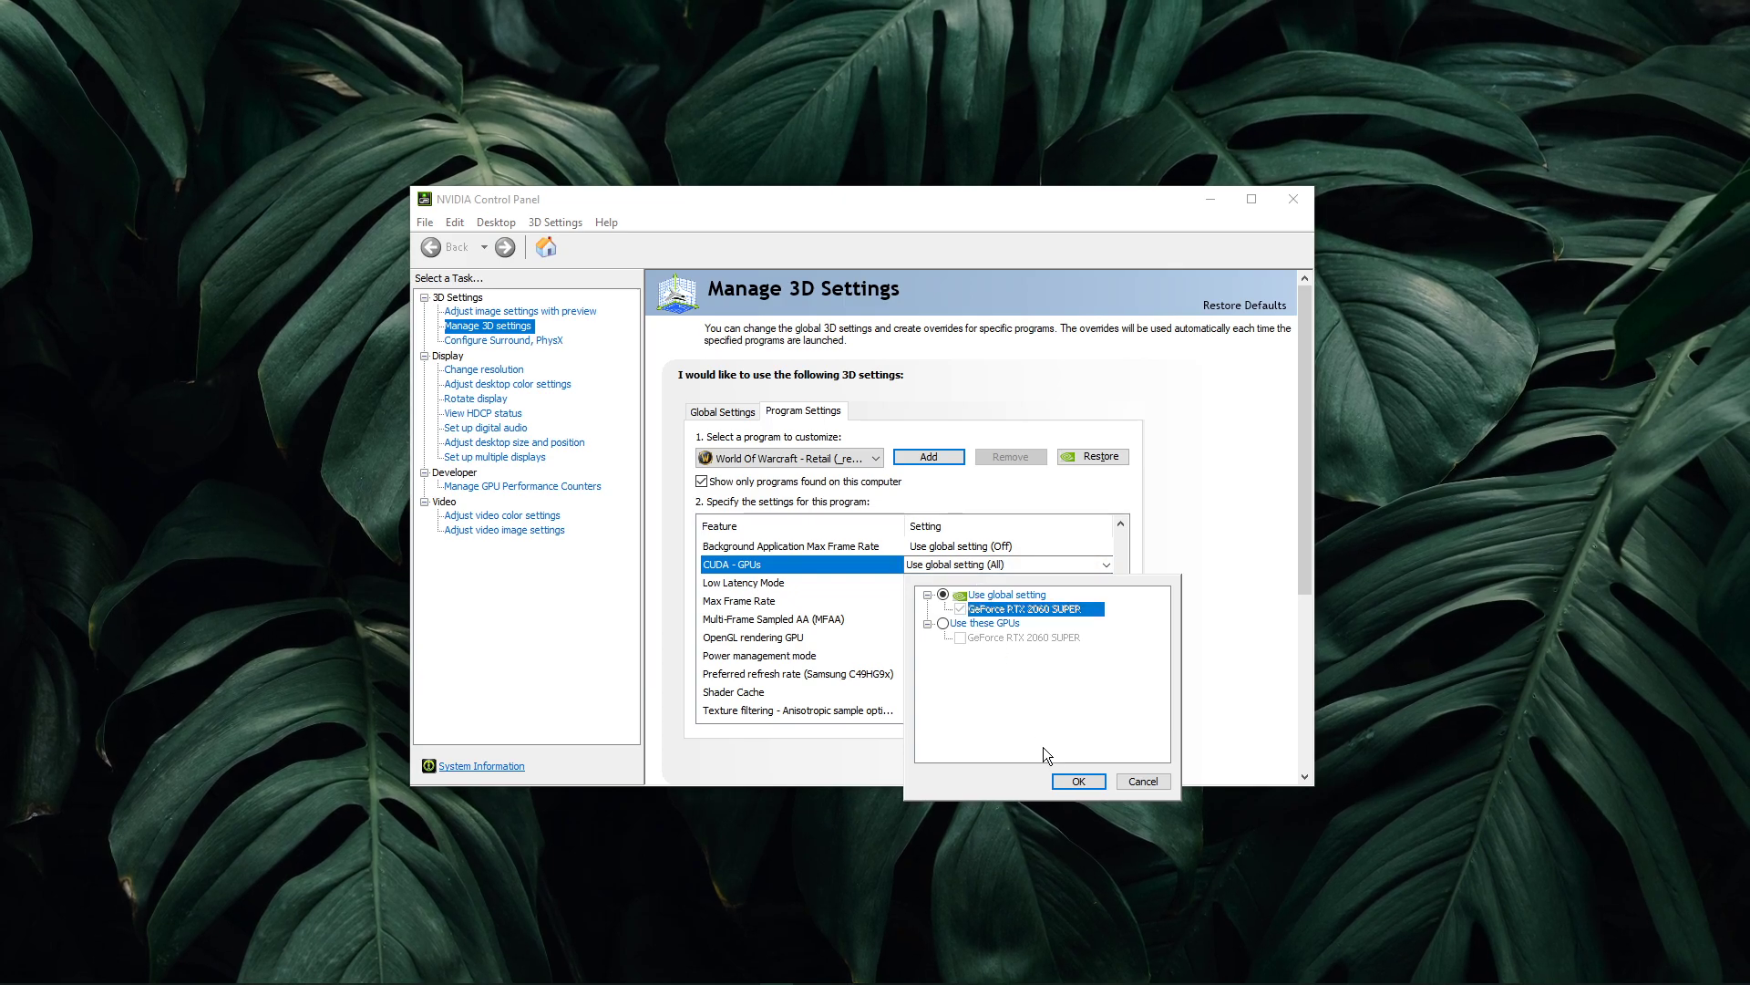
{"action": "left_click", "coordinate": [1056, 781]}
Set Power management mode to Prefer maximum performance and Texture filtering - Quality to Performance
{"action": "left_click_drag", "start_coordinate": [1108, 576], "coordinate": [1109, 633]}
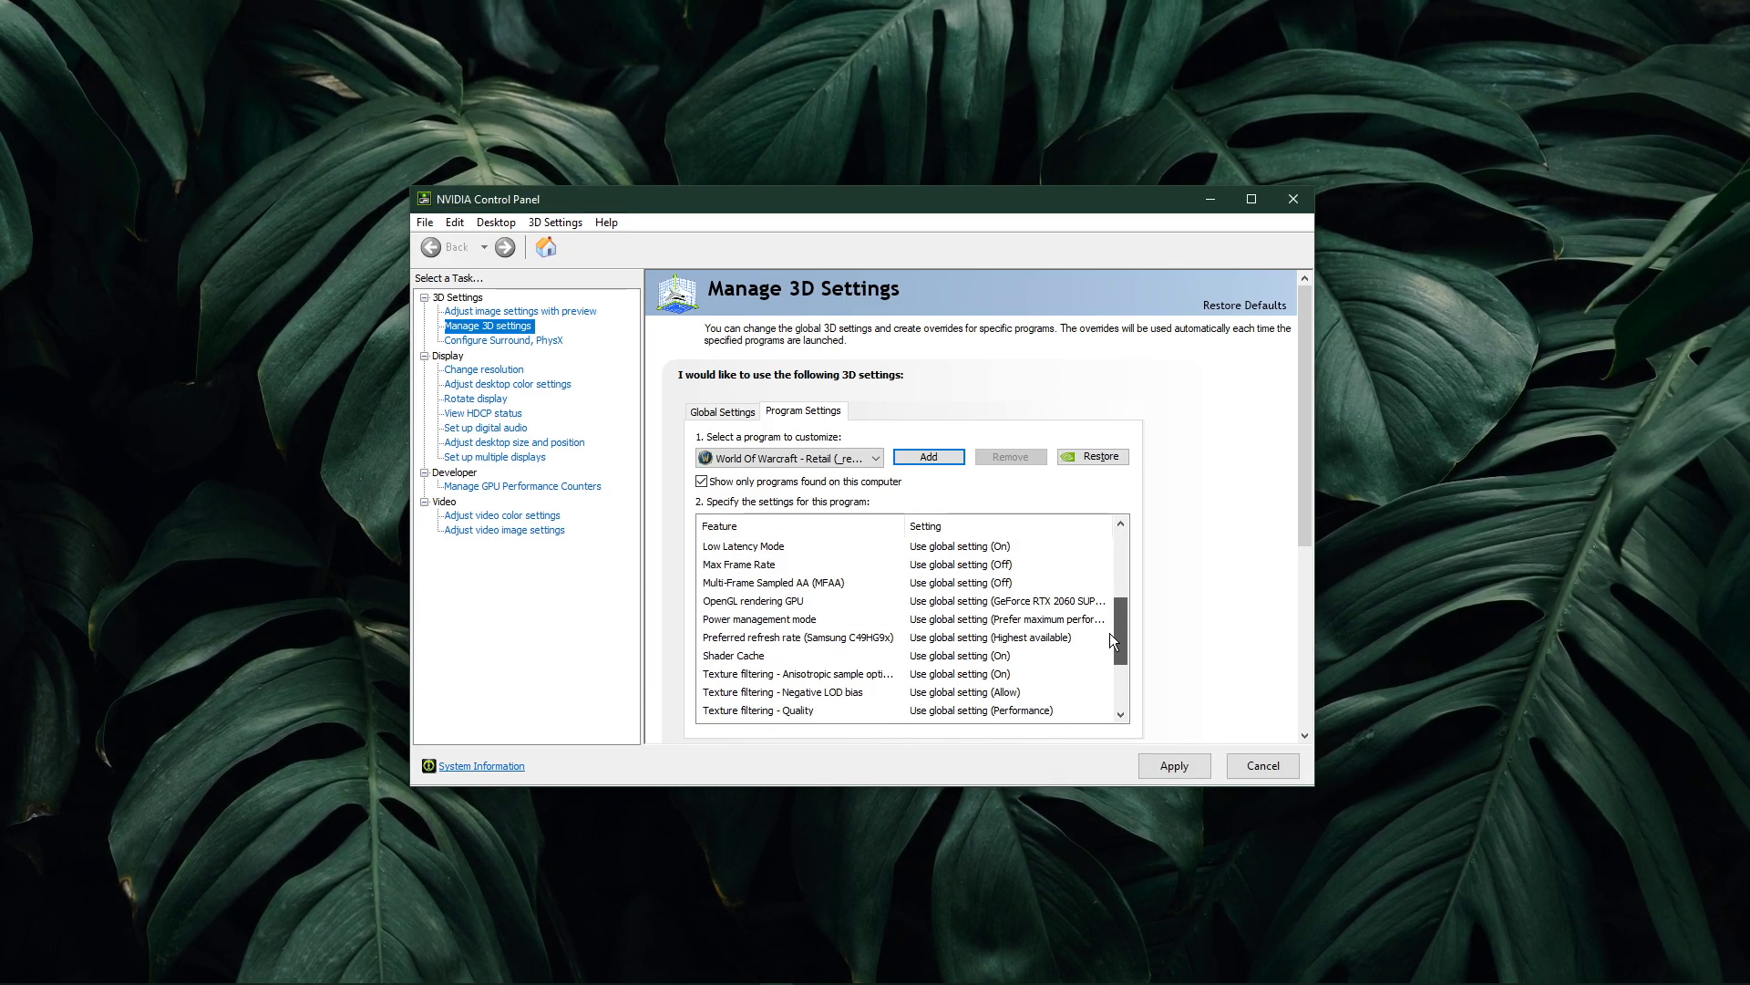
{"action": "left_click", "coordinate": [978, 619]}
{"action": "left_click", "coordinate": [958, 682]}
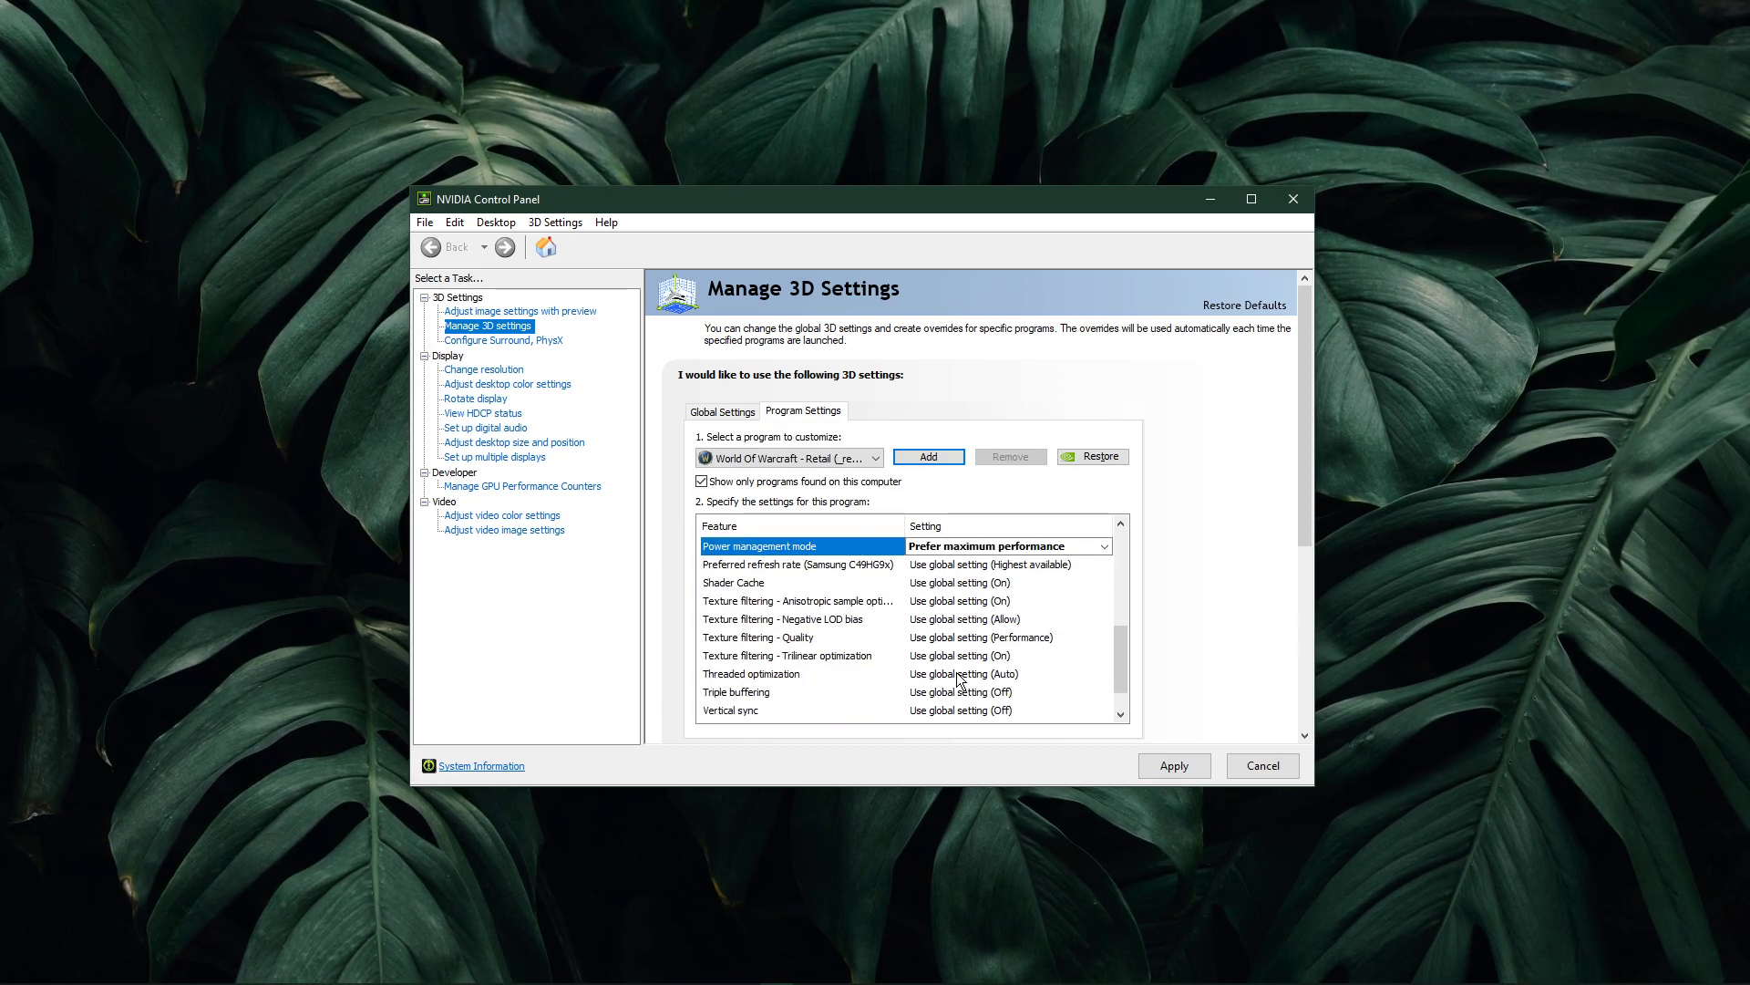
{"action": "left_click", "coordinate": [923, 639]}
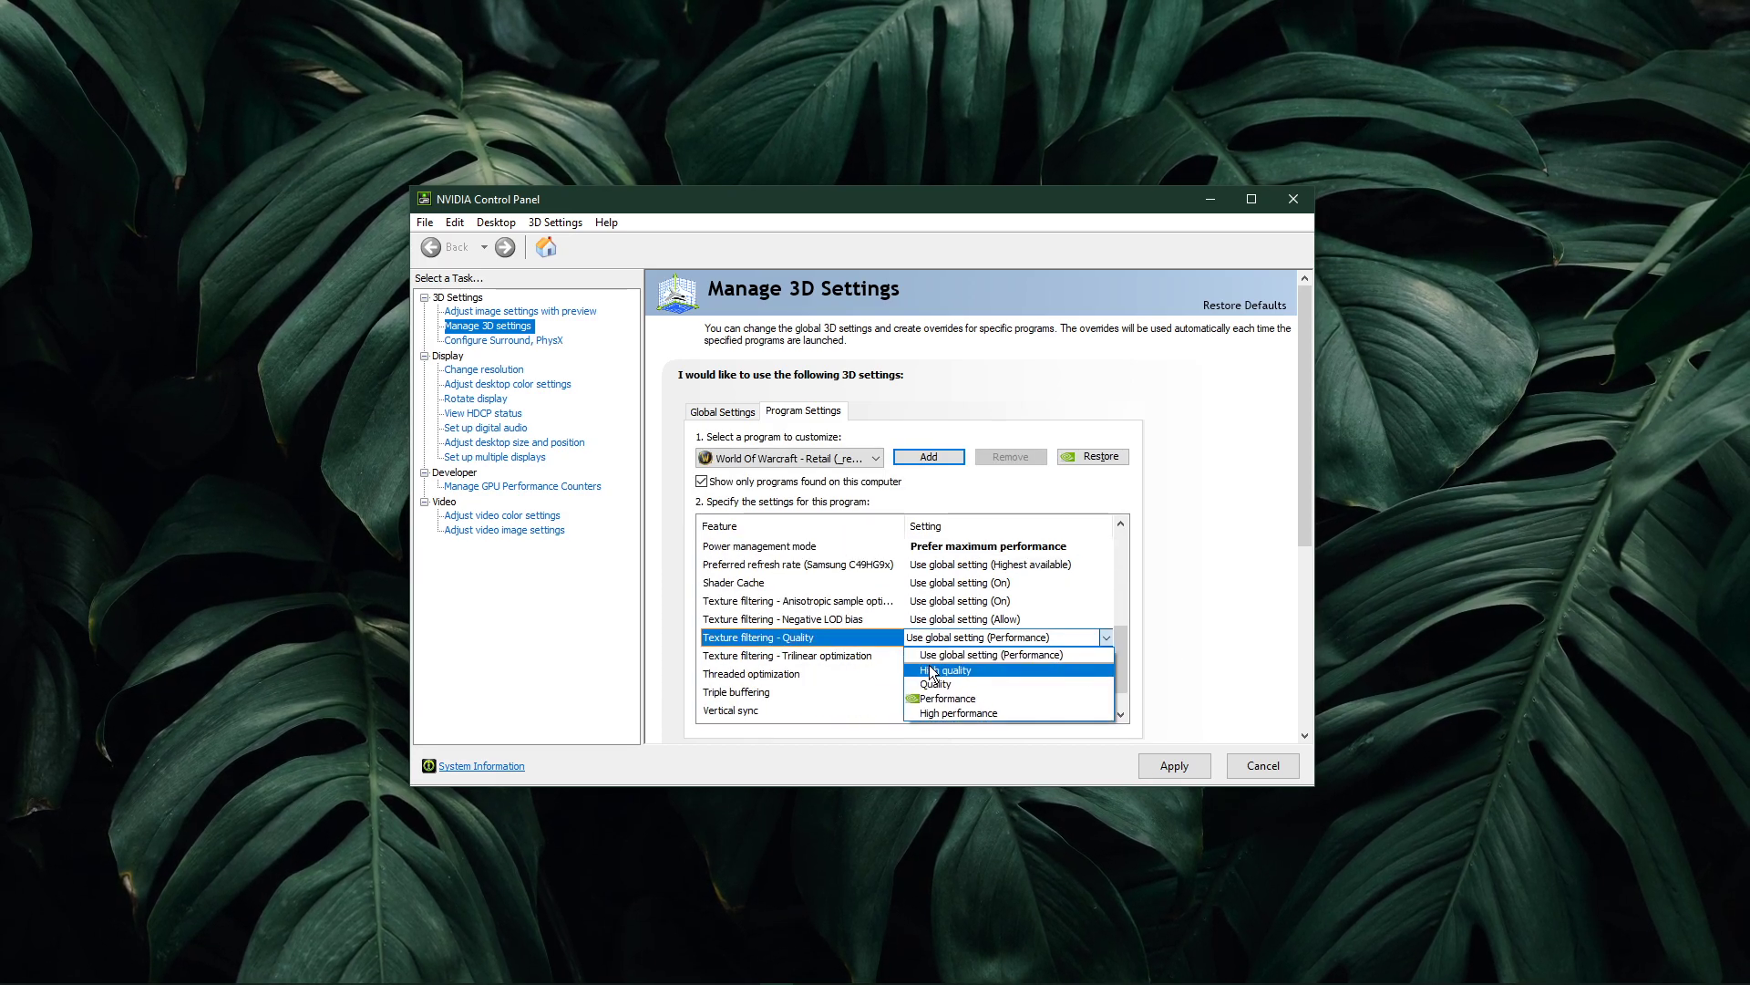
{"action": "left_click", "coordinate": [926, 700]}
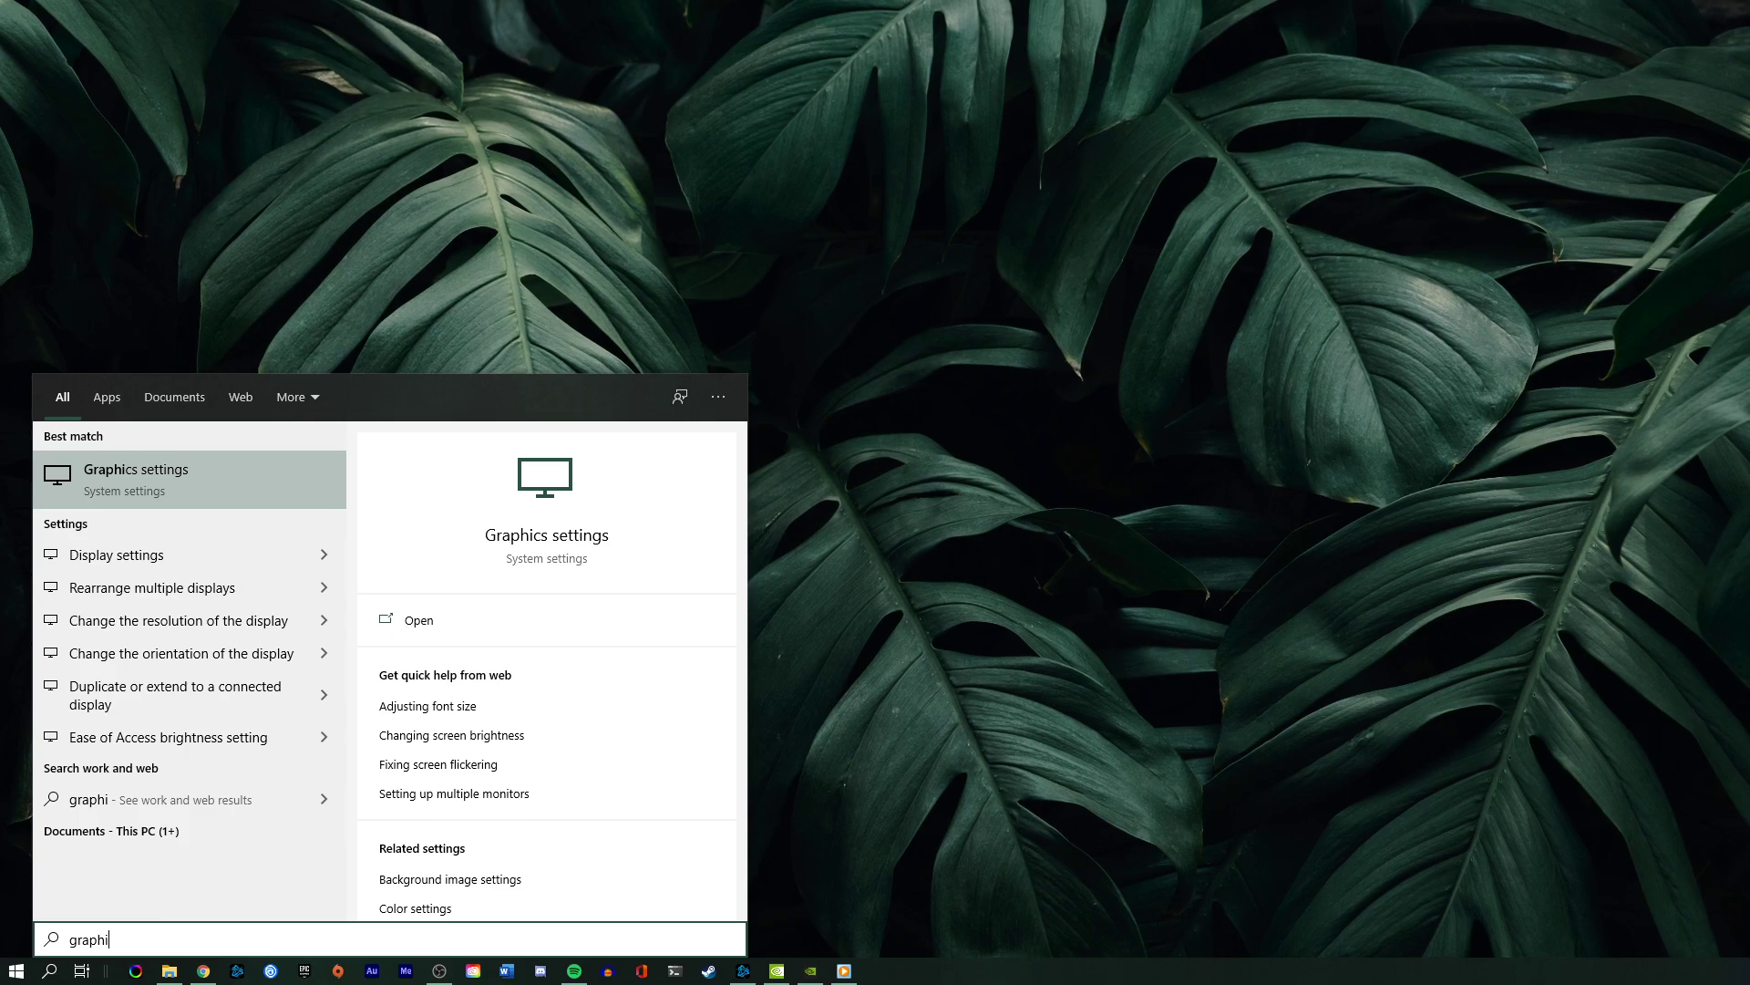
Add D:\Program Files\World of Warcraft\_retail_\Wow.exe to the Graphics settings app list
{"action": "key", "text": "Return"}
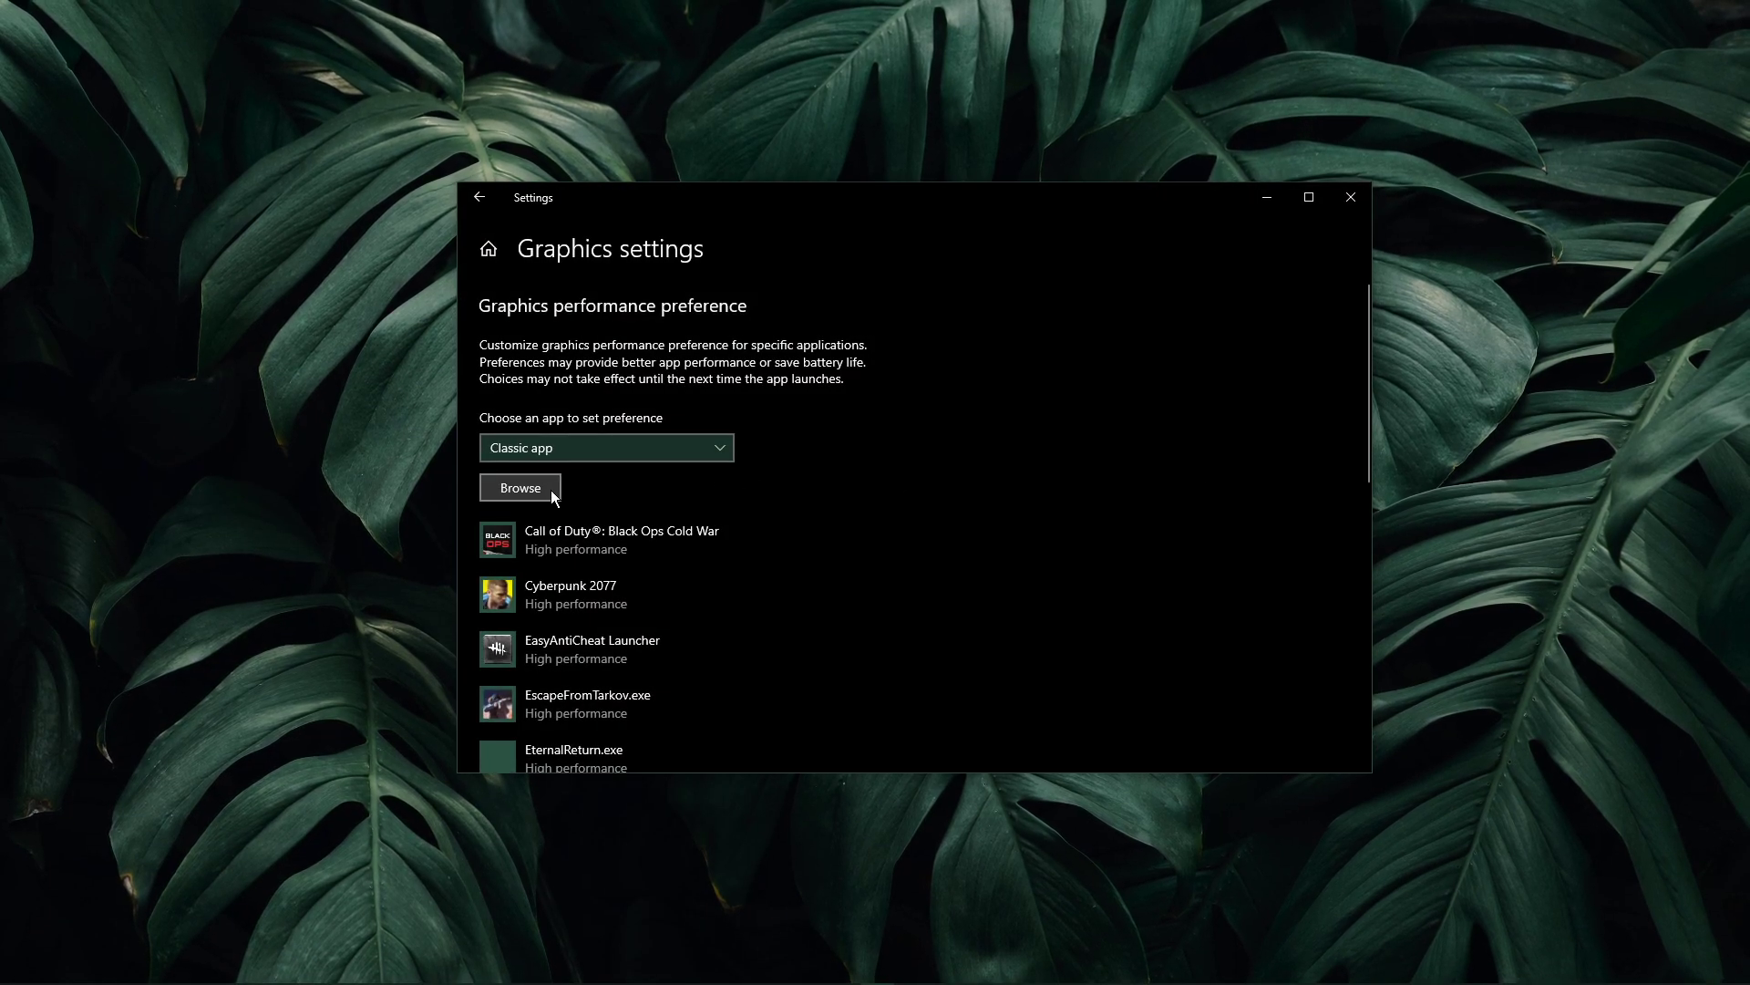
{"action": "left_click", "coordinate": [548, 496]}
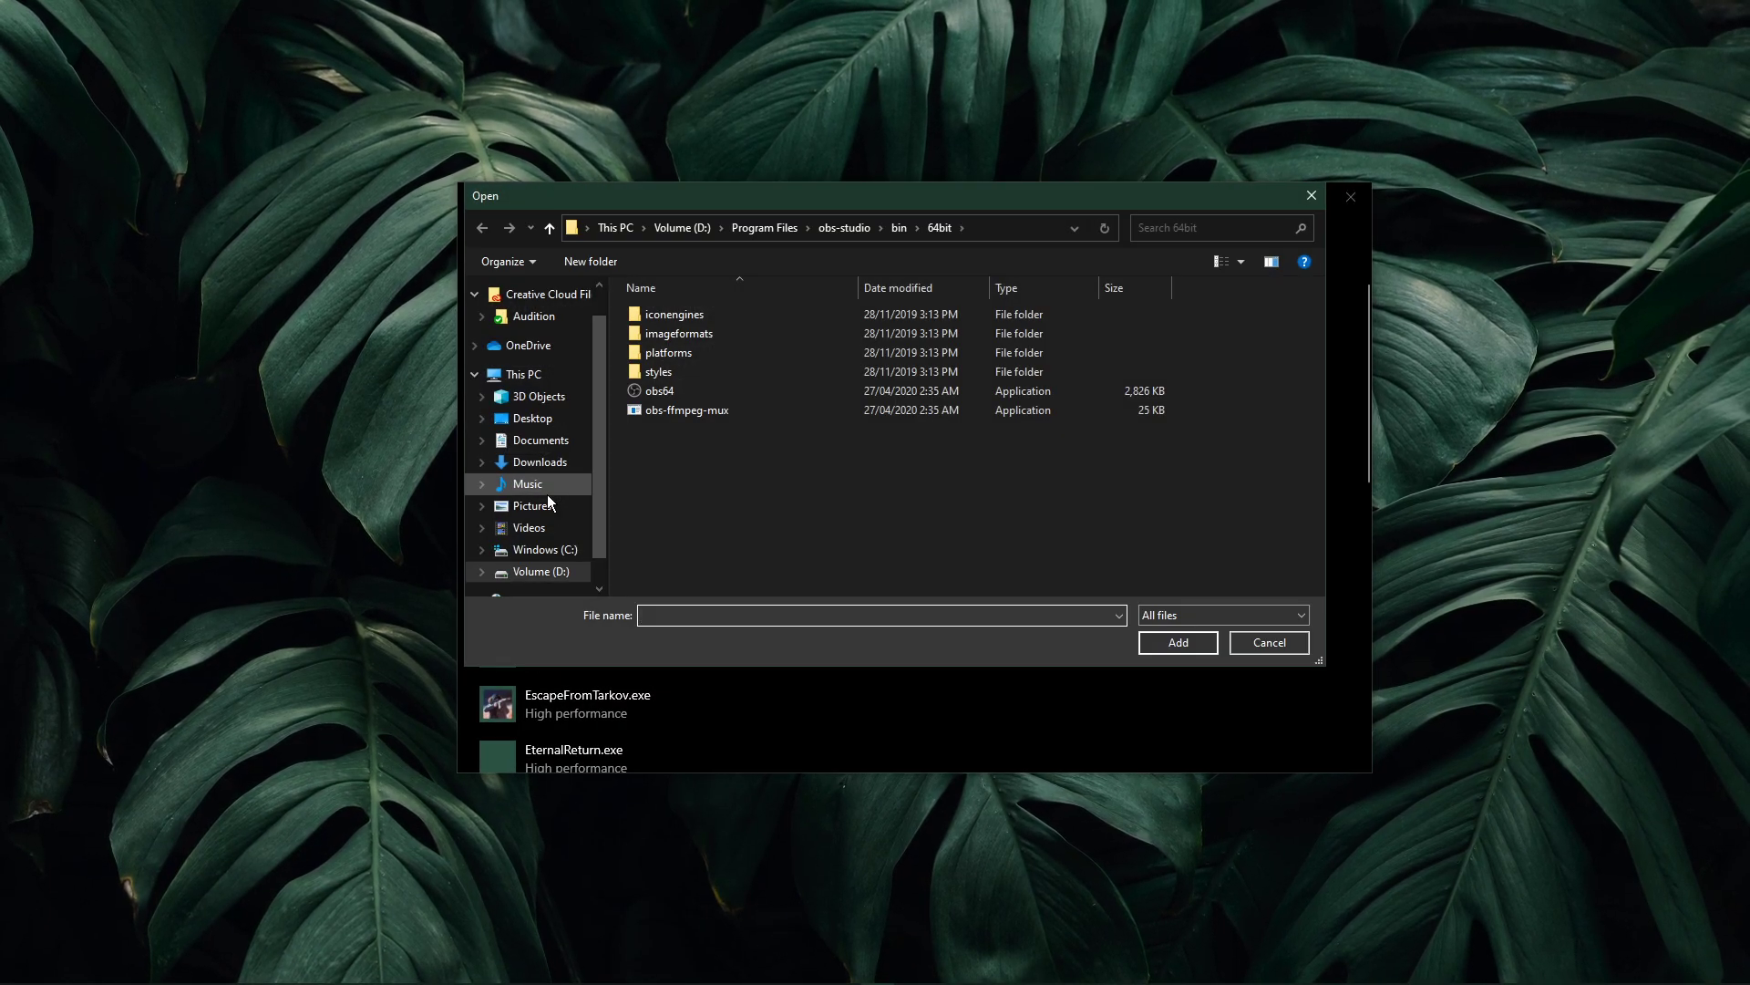
{"action": "left_click", "coordinate": [540, 572]}
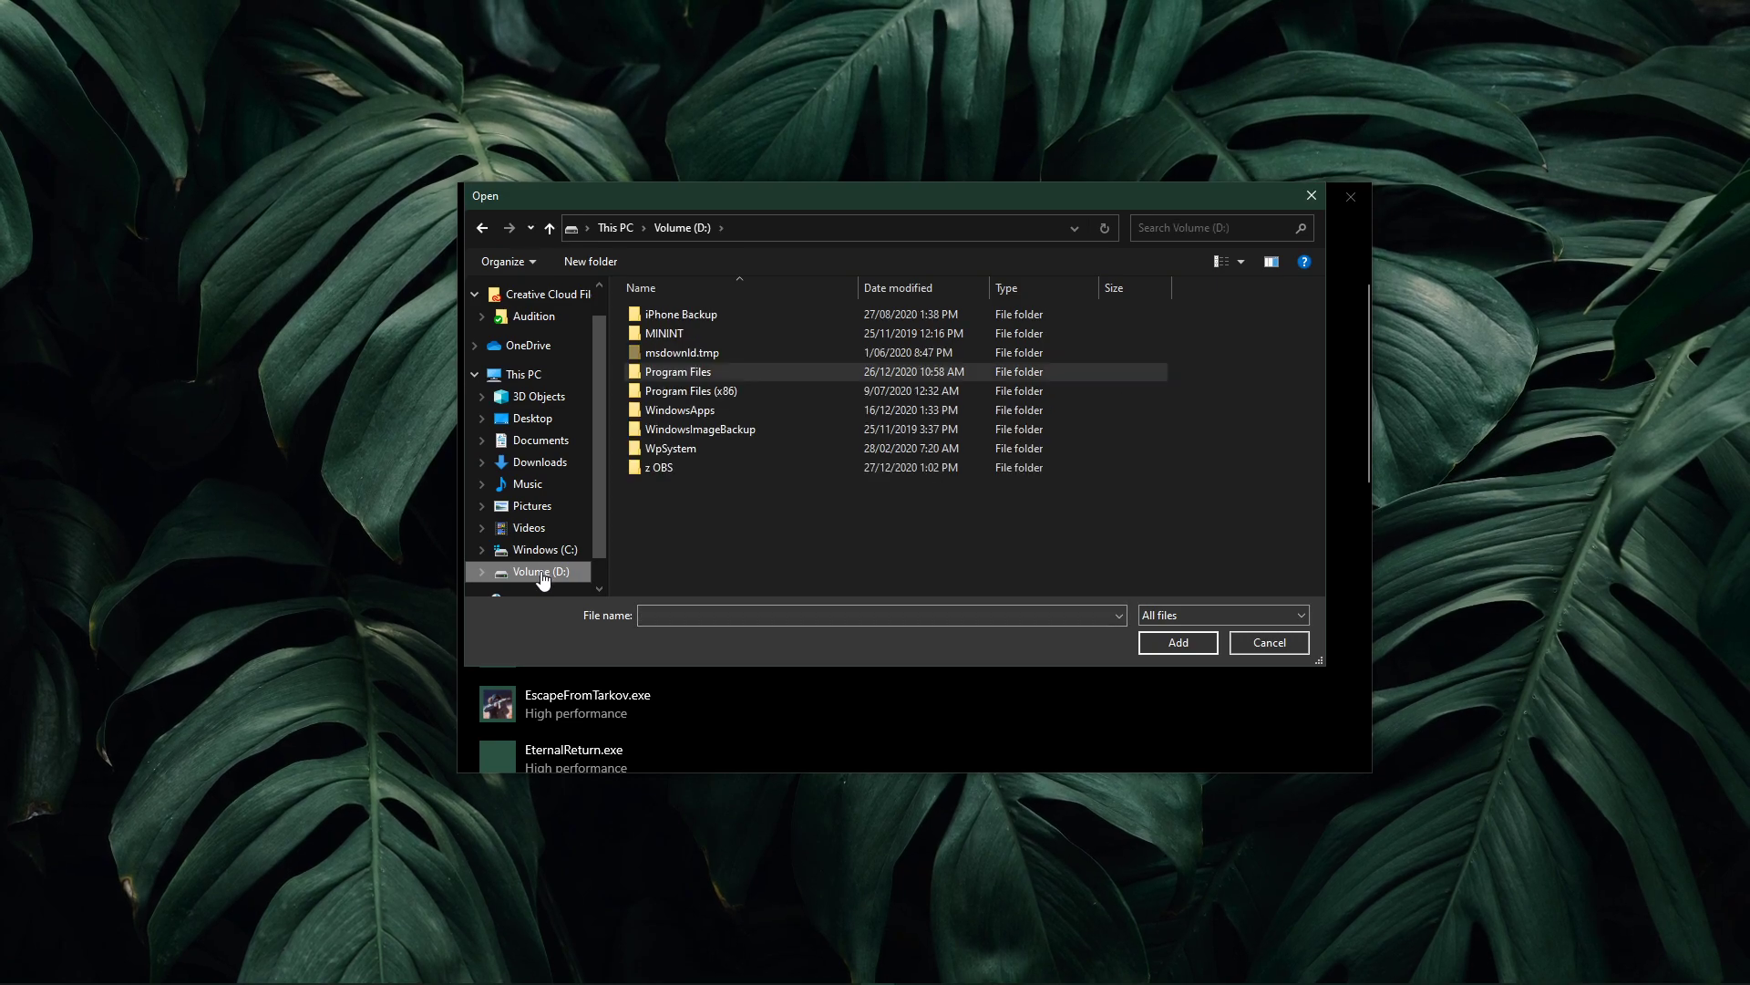
{"action": "scroll", "coordinate": [547, 558], "scroll_direction": "down", "scroll_amount": 1}
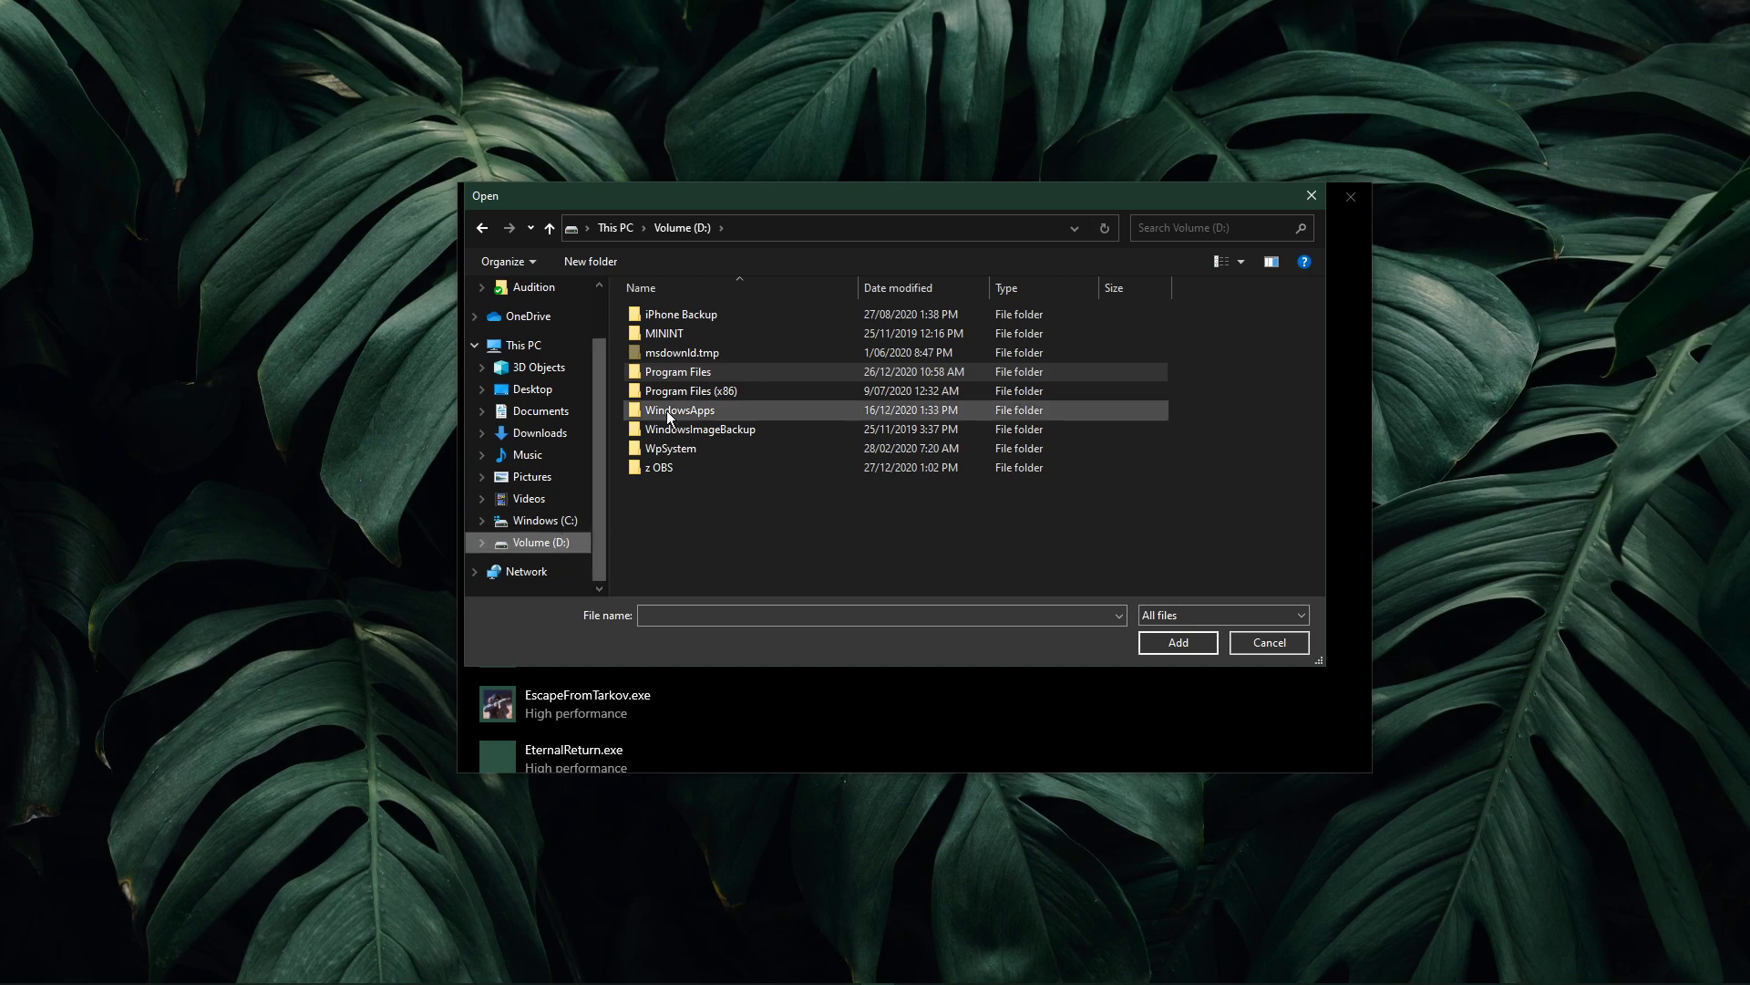
{"action": "double_click", "coordinate": [729, 371]}
{"action": "scroll", "coordinate": [730, 373], "scroll_direction": "down", "scroll_amount": 4}
{"action": "scroll", "coordinate": [730, 375], "scroll_direction": "down", "scroll_amount": 2}
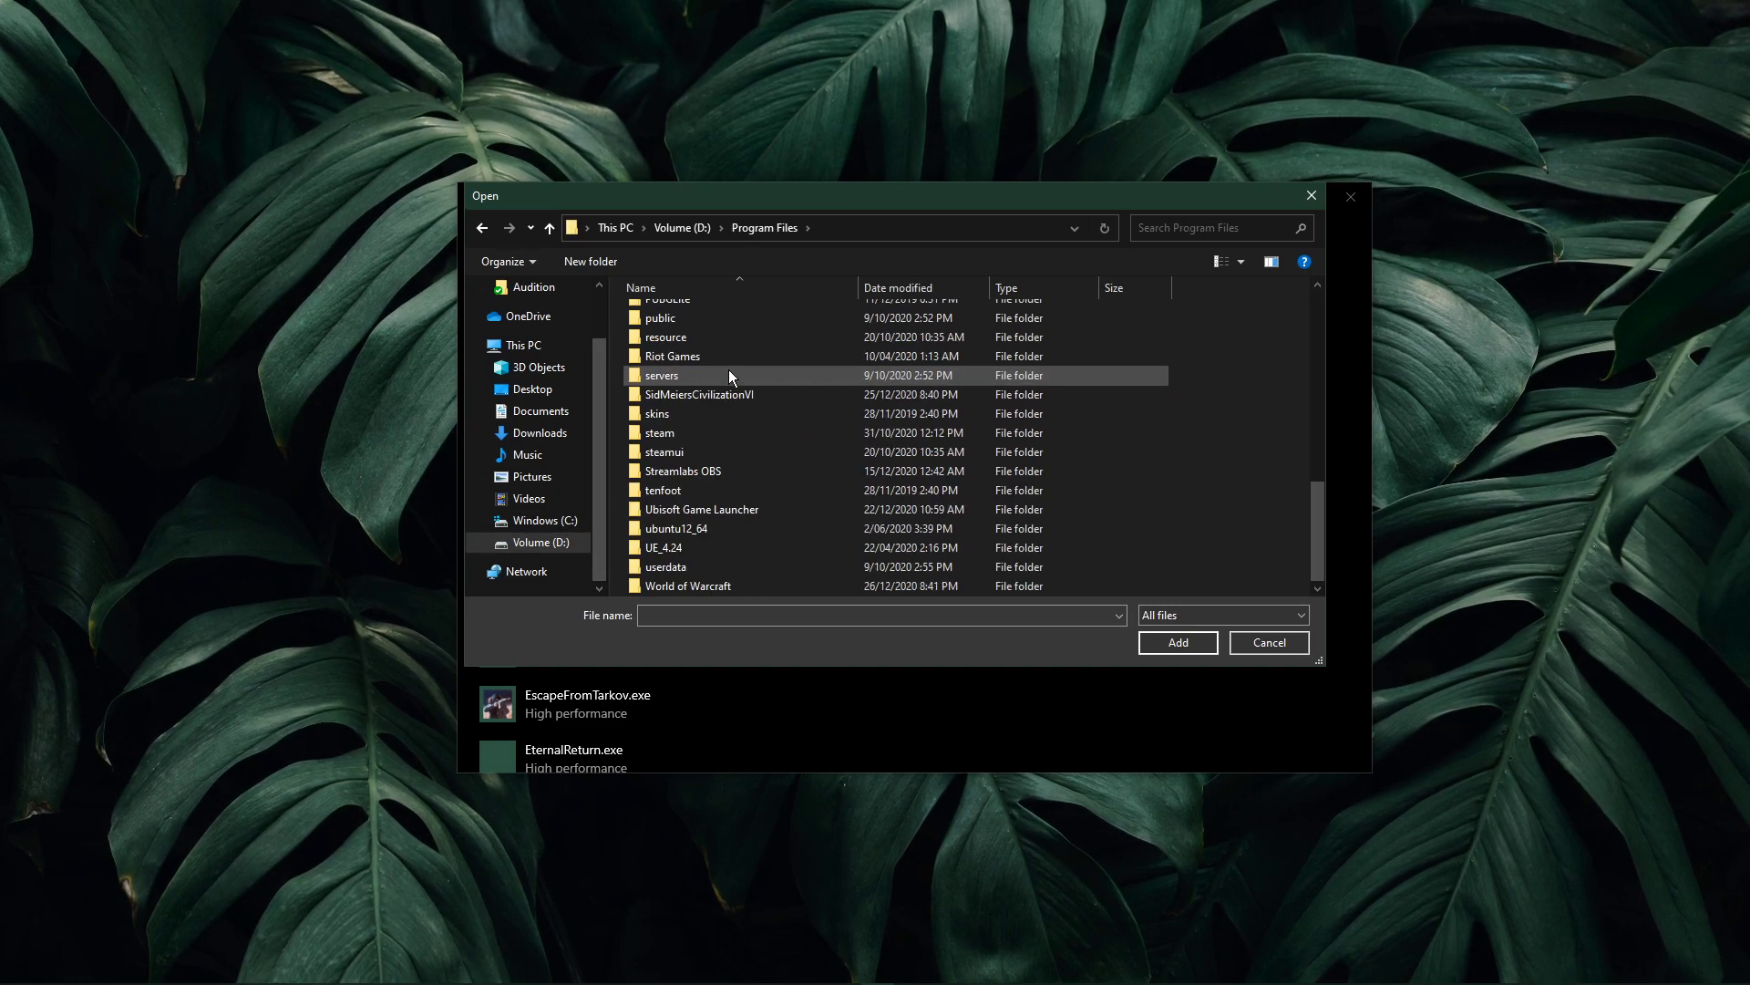
{"action": "double_click", "coordinate": [702, 589]}
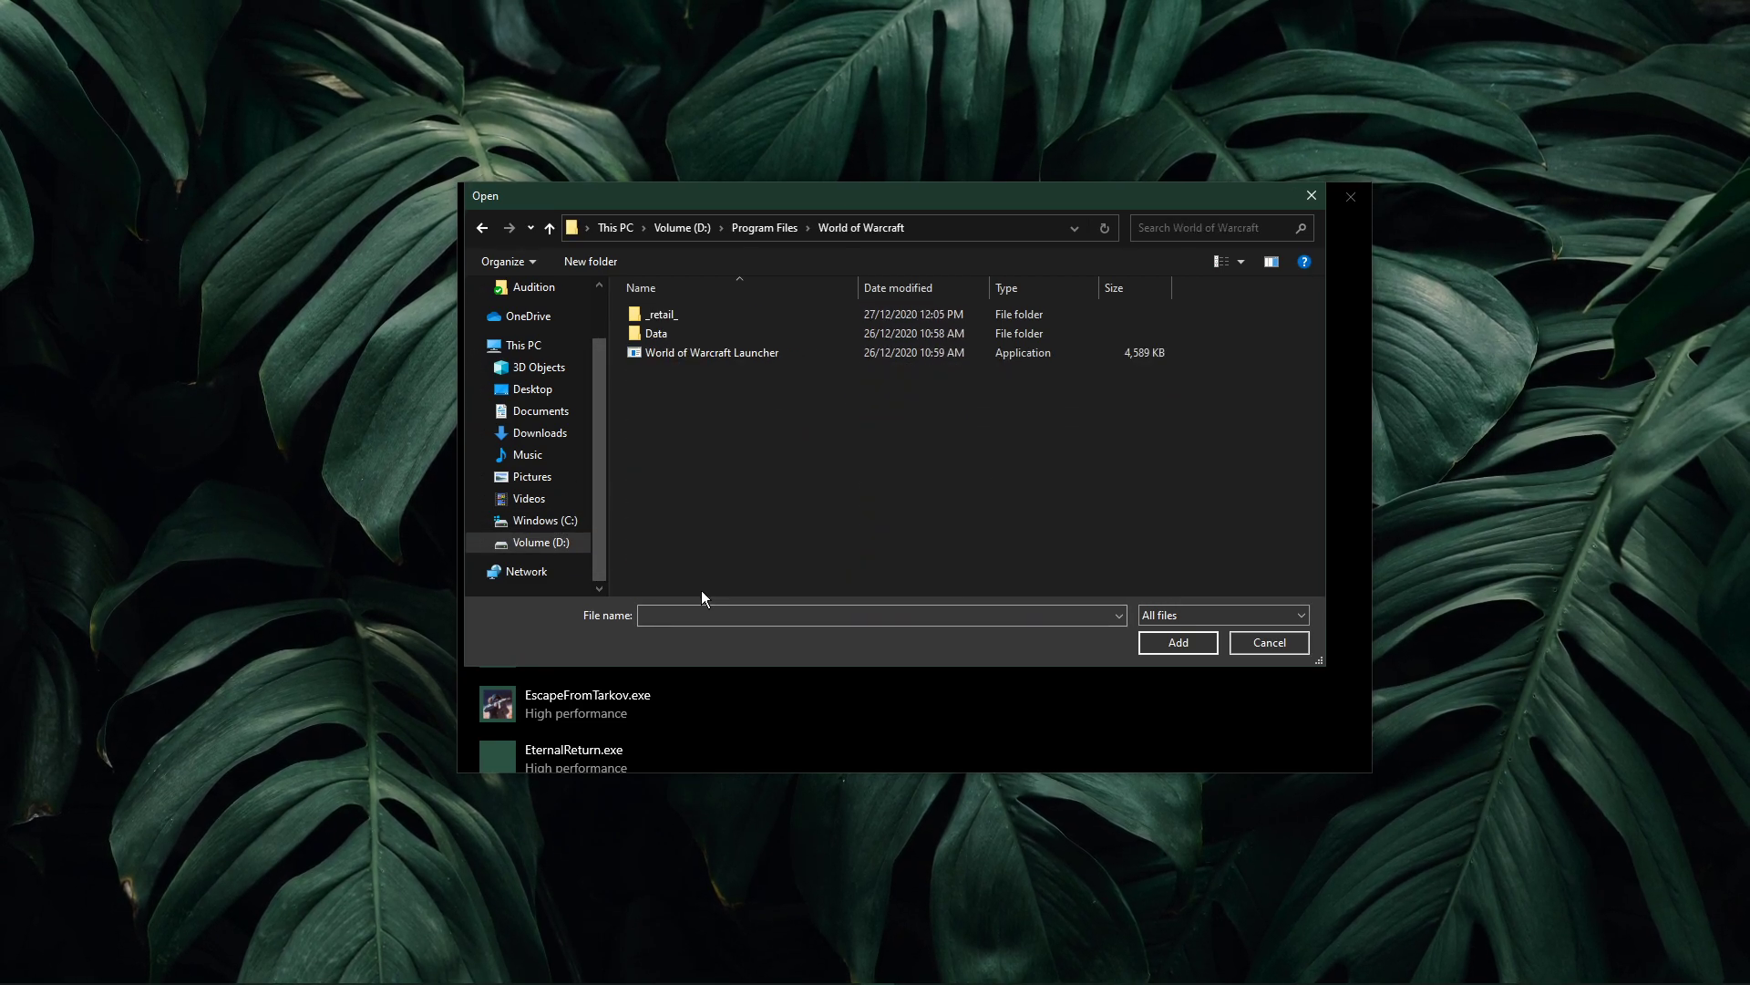
{"action": "double_click", "coordinate": [687, 317]}
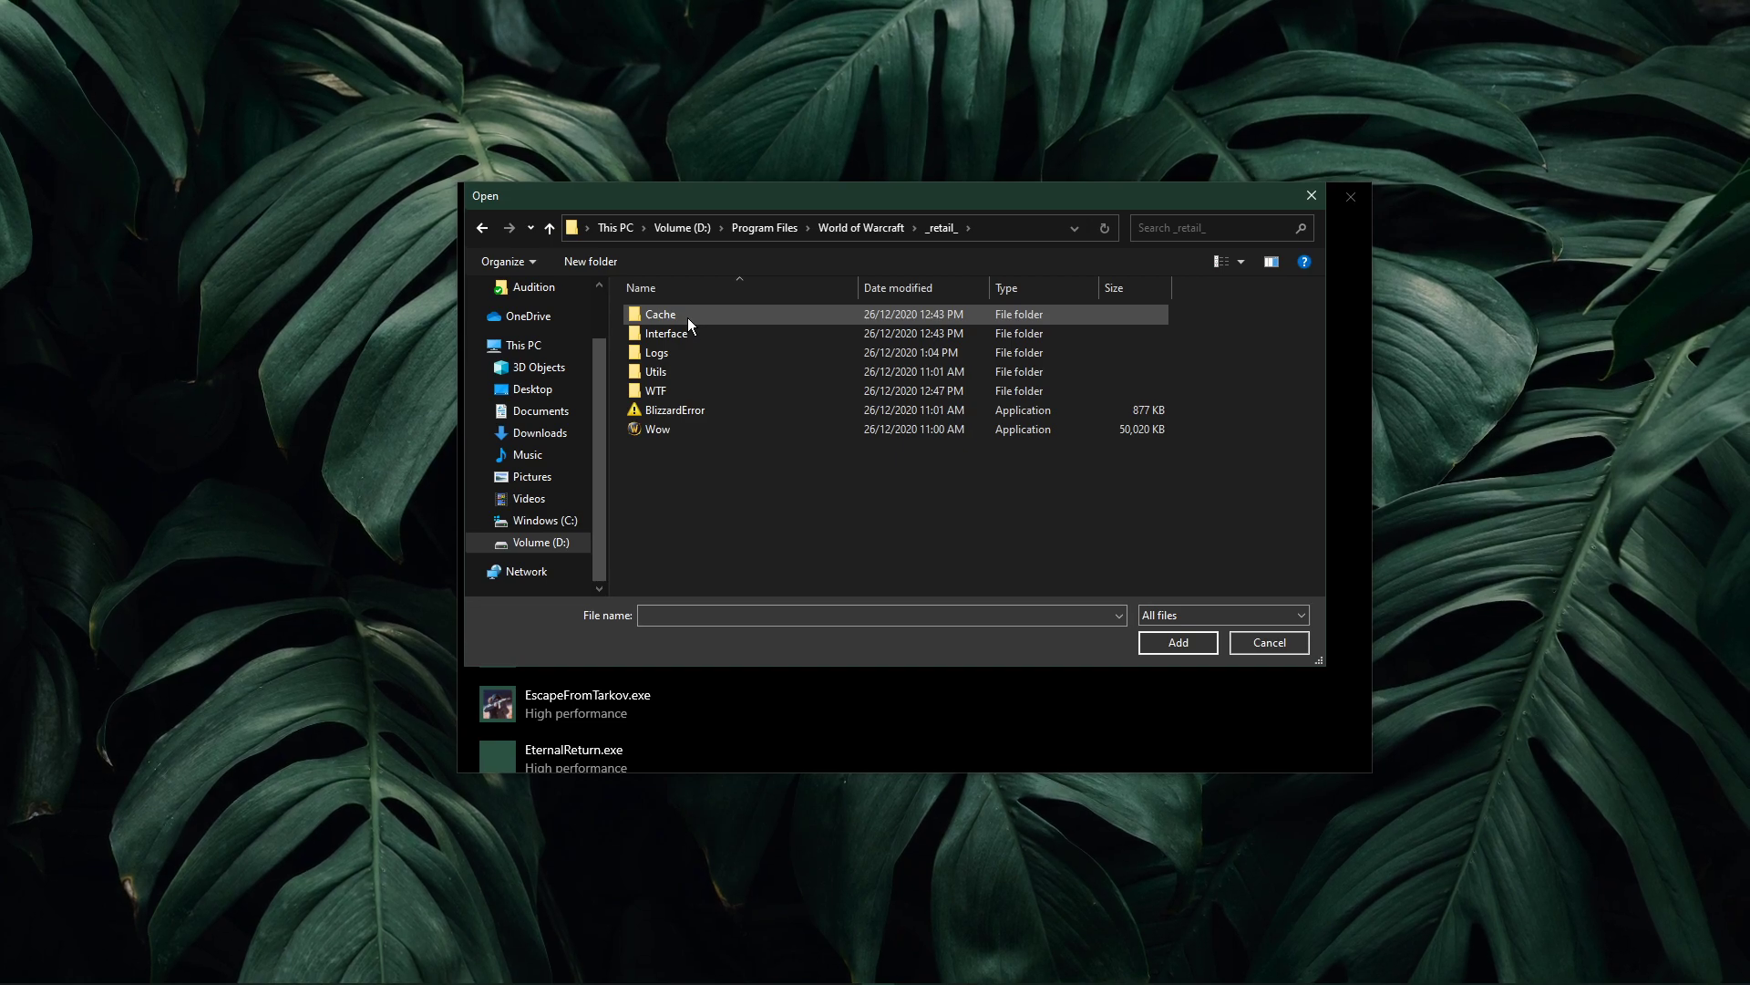
{"action": "left_click", "coordinate": [693, 429]}
{"action": "left_click", "coordinate": [1173, 647]}
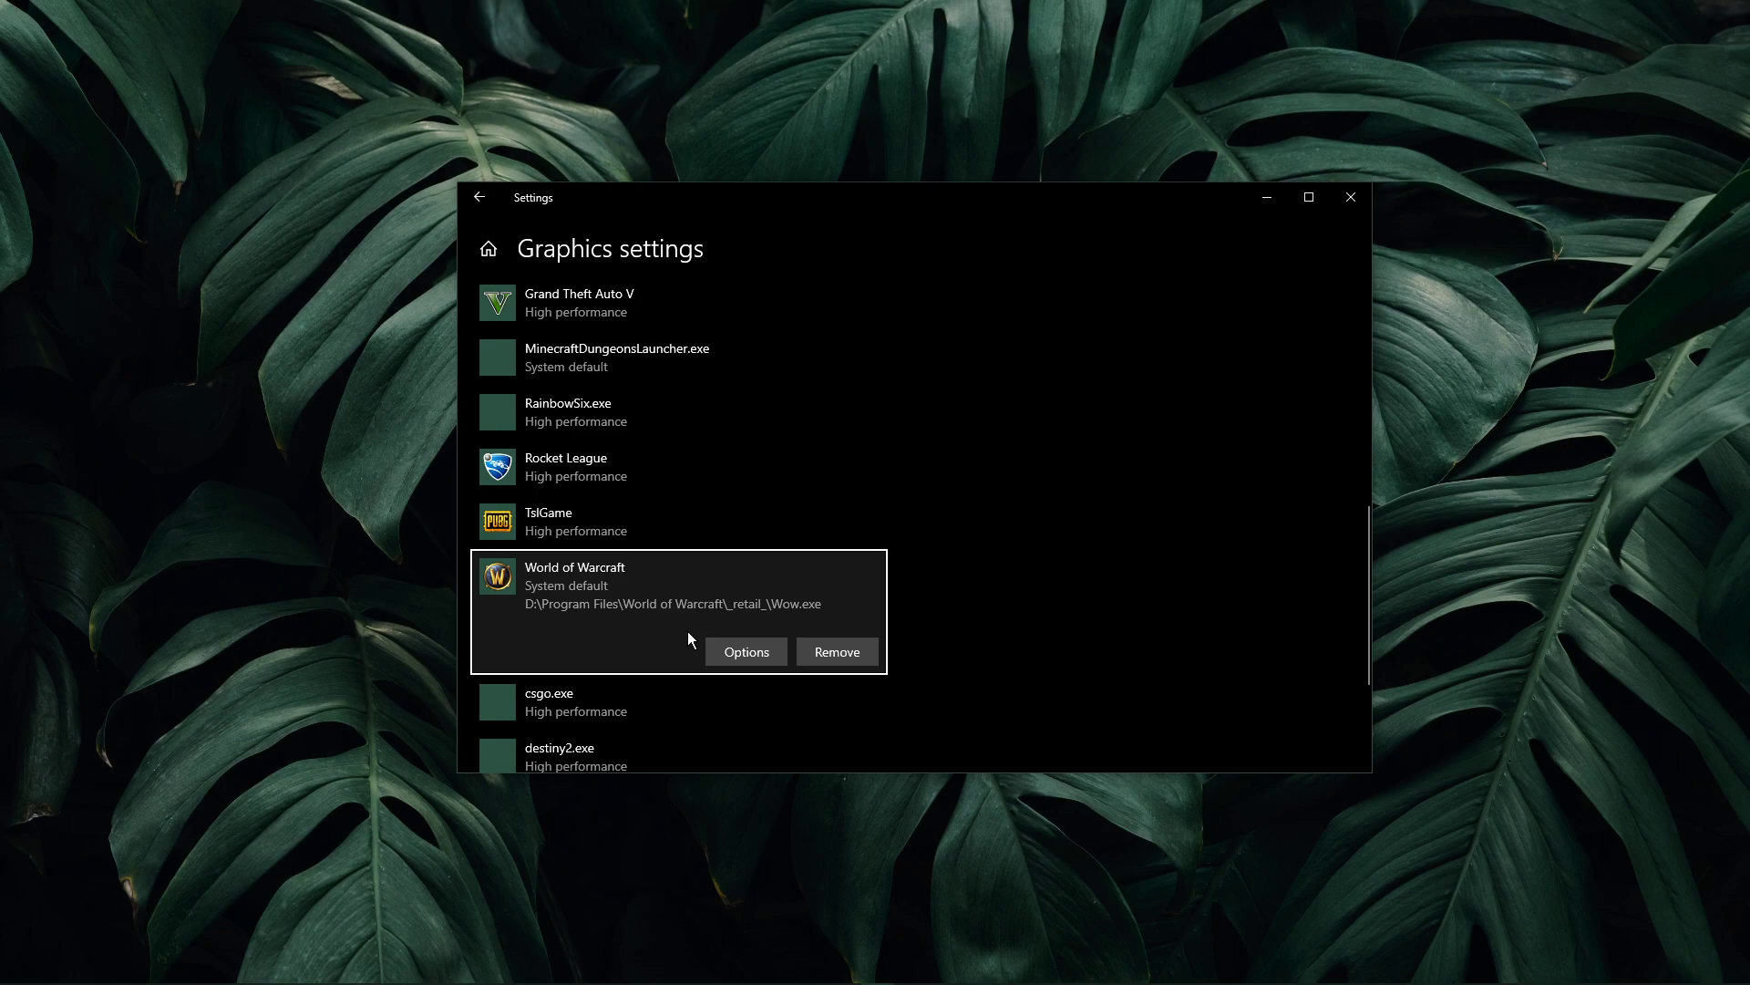
Set World of Warcraft's graphics preference to High performance and save it
{"action": "left_click", "coordinate": [728, 654]}
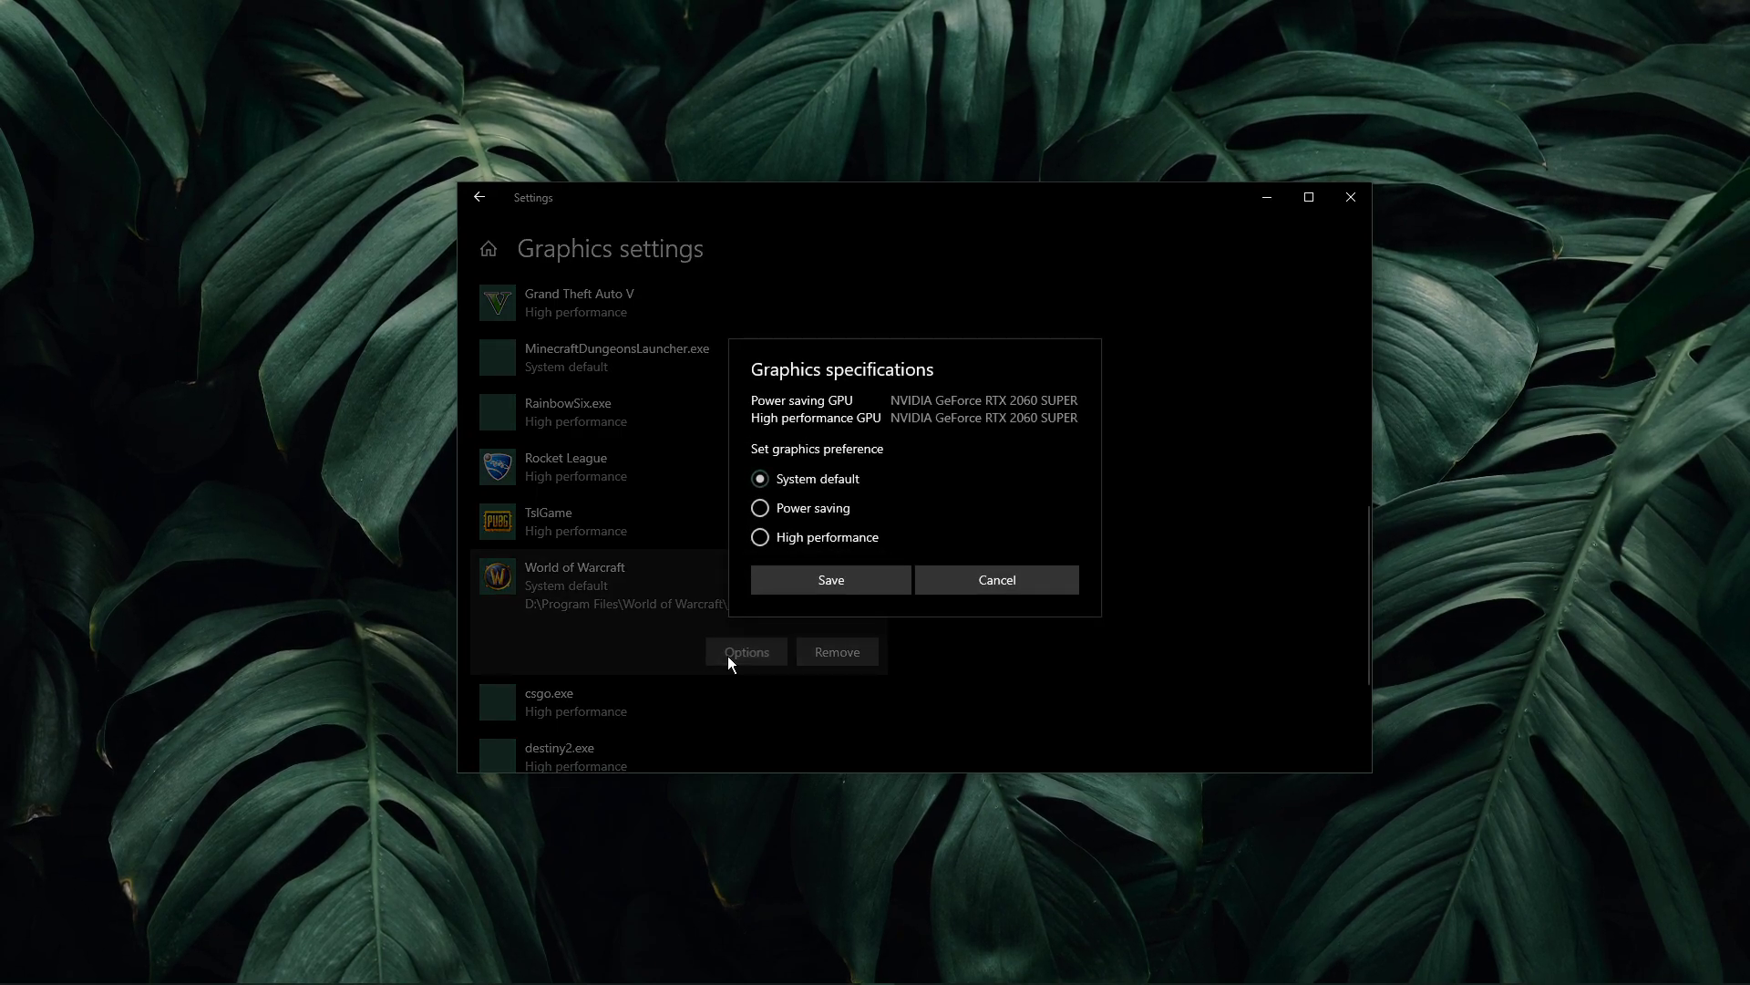
{"action": "left_click", "coordinate": [760, 537]}
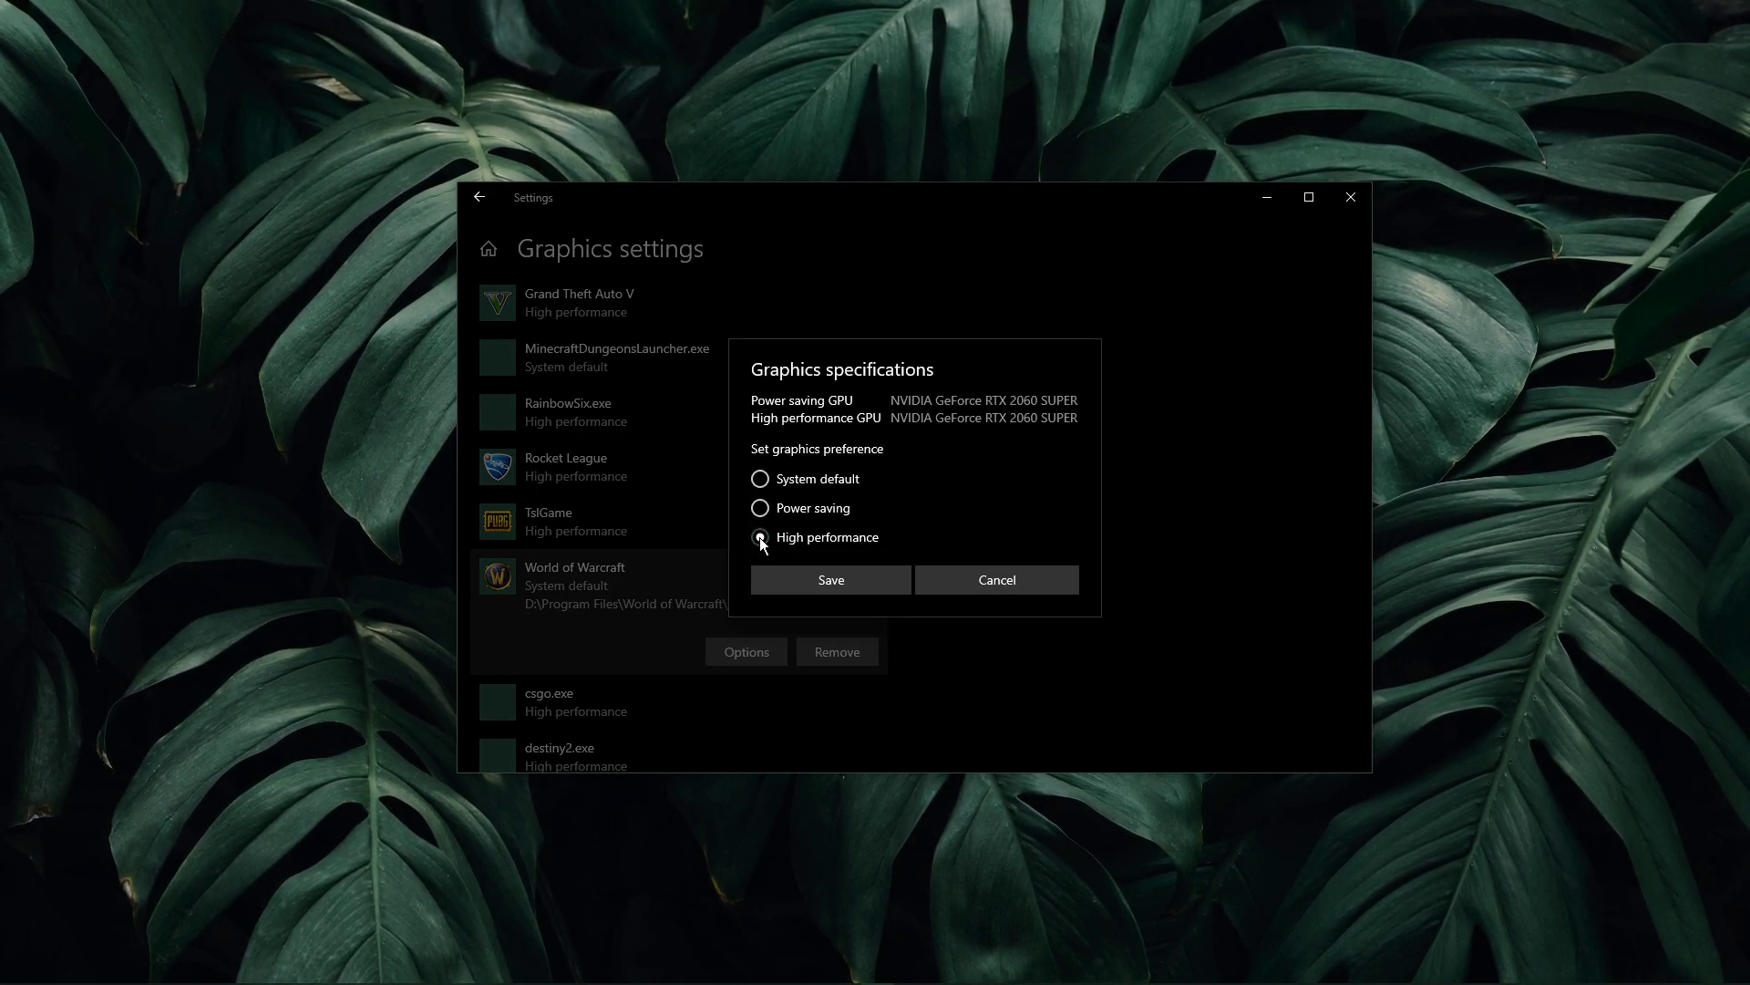
{"action": "left_click", "coordinate": [764, 578]}
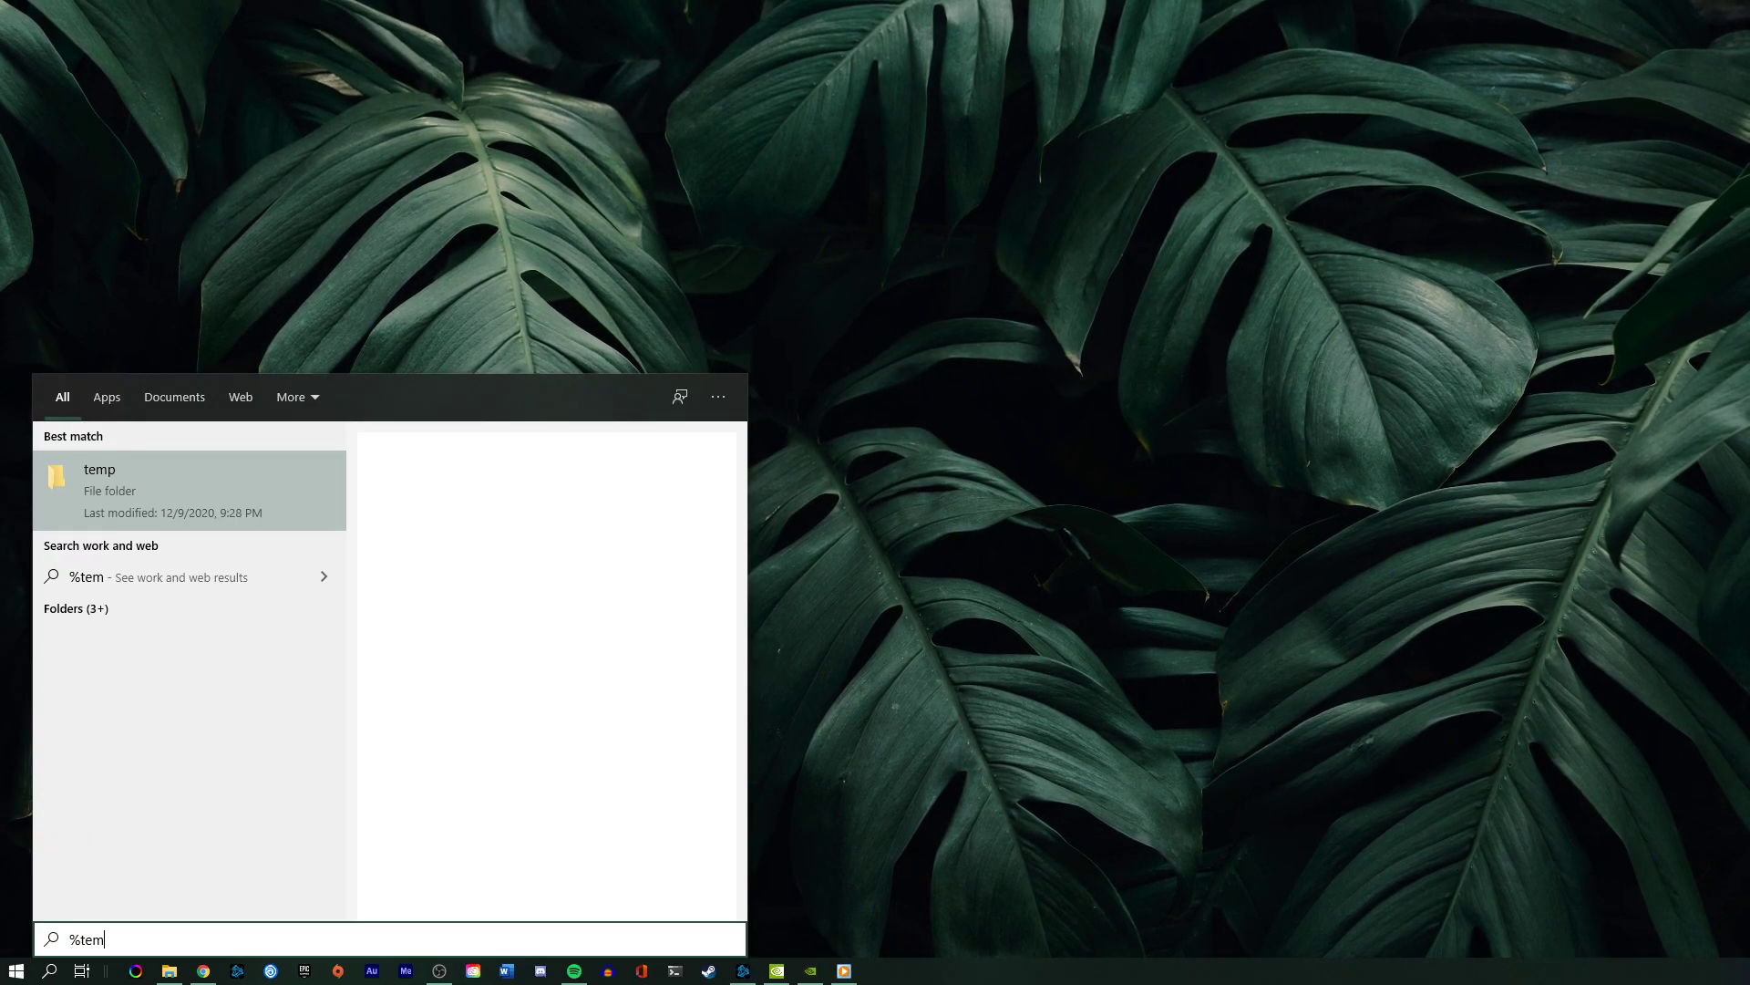
Delete all files in the %temp% folder, skipping in-use and permission-protected items
{"action": "type", "text": "%"}
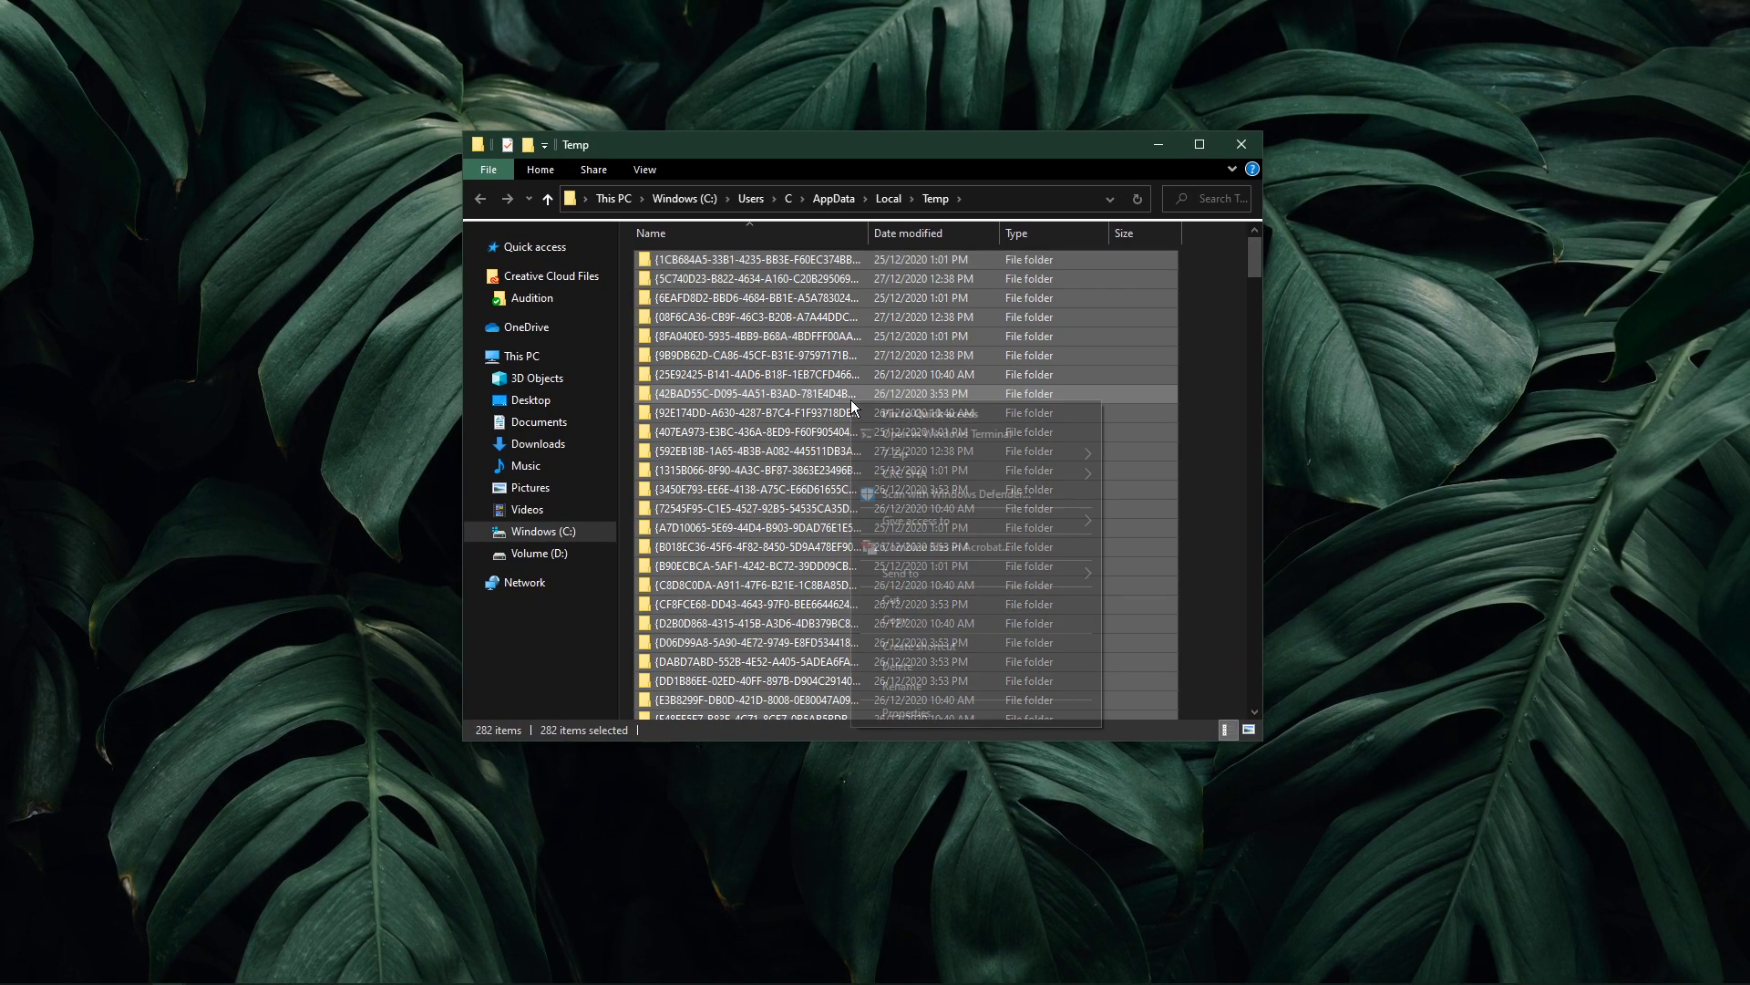
{"action": "left_click", "coordinate": [866, 663]}
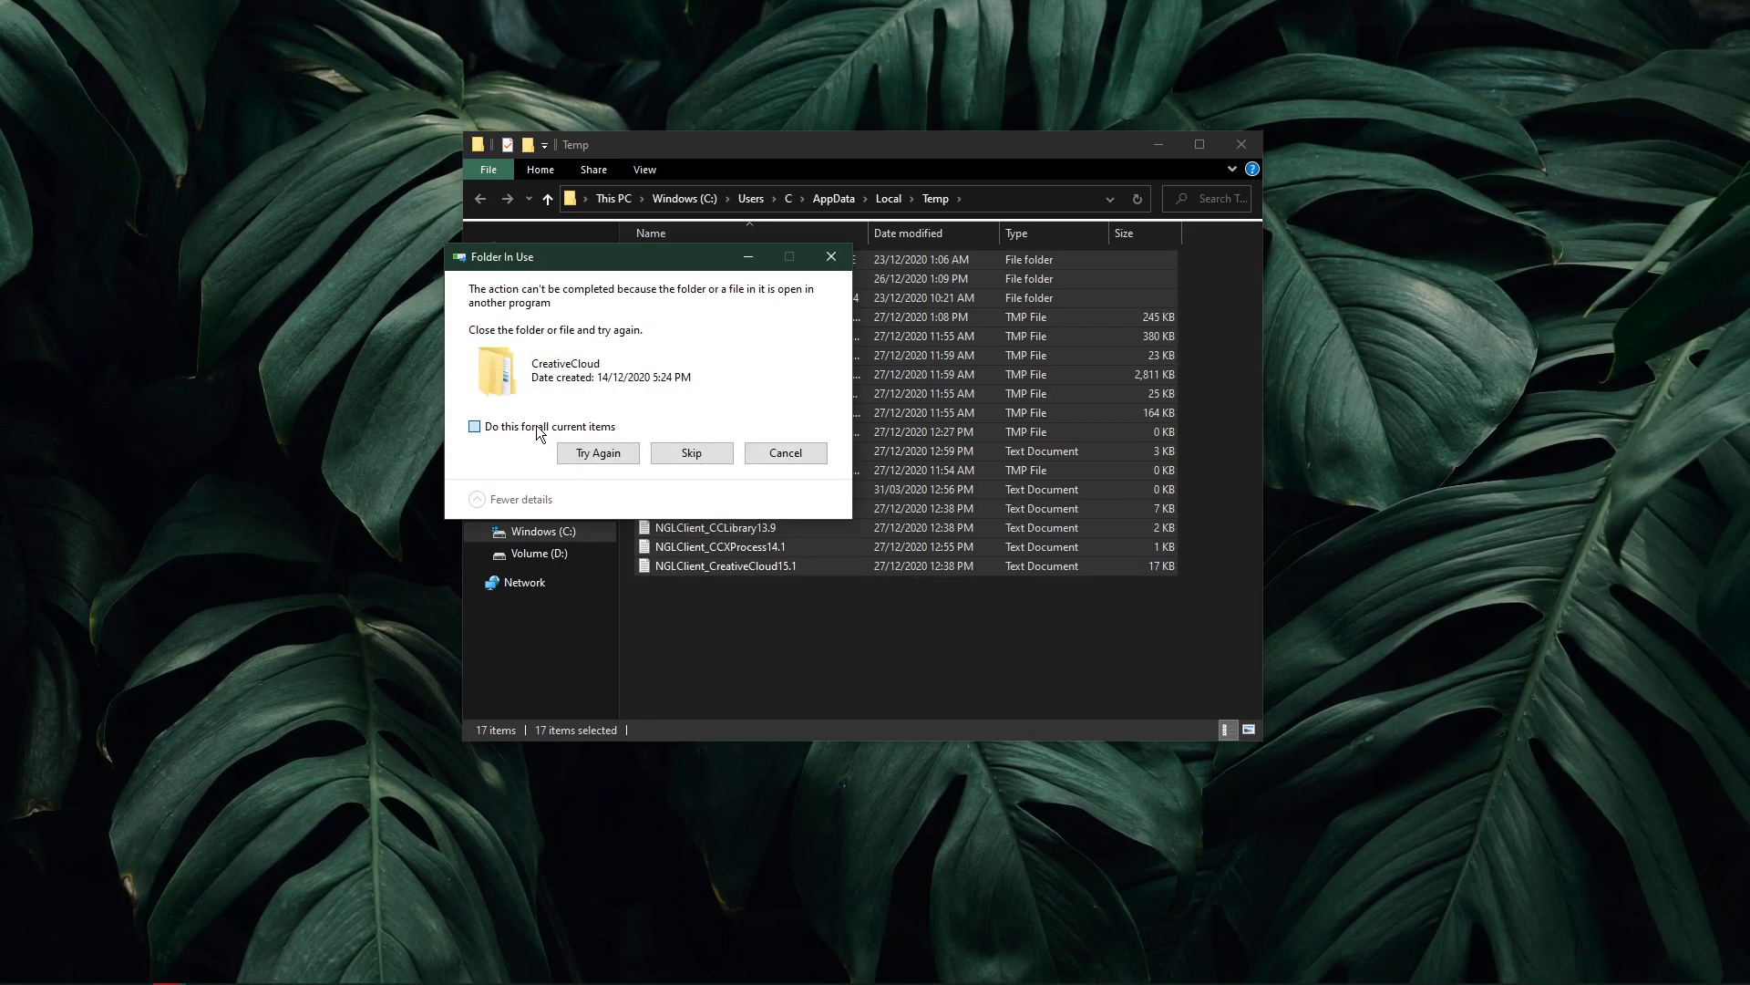
{"action": "left_click", "coordinate": [669, 451]}
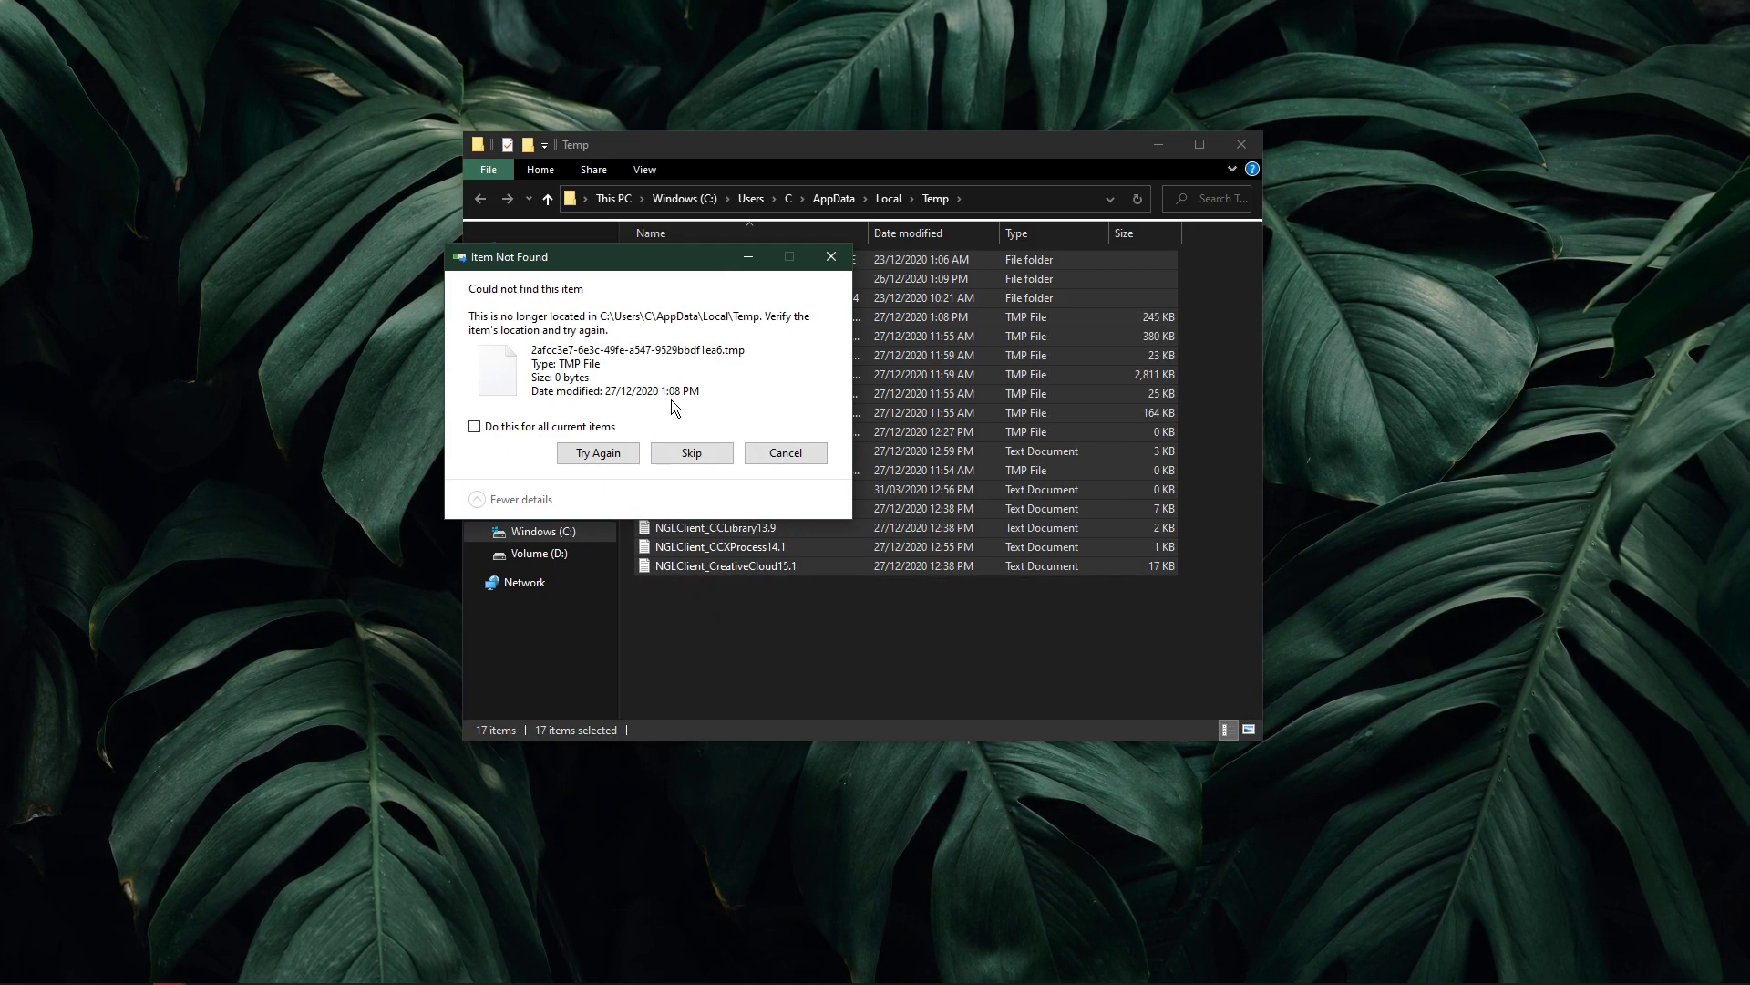
{"action": "left_click", "coordinate": [671, 454]}
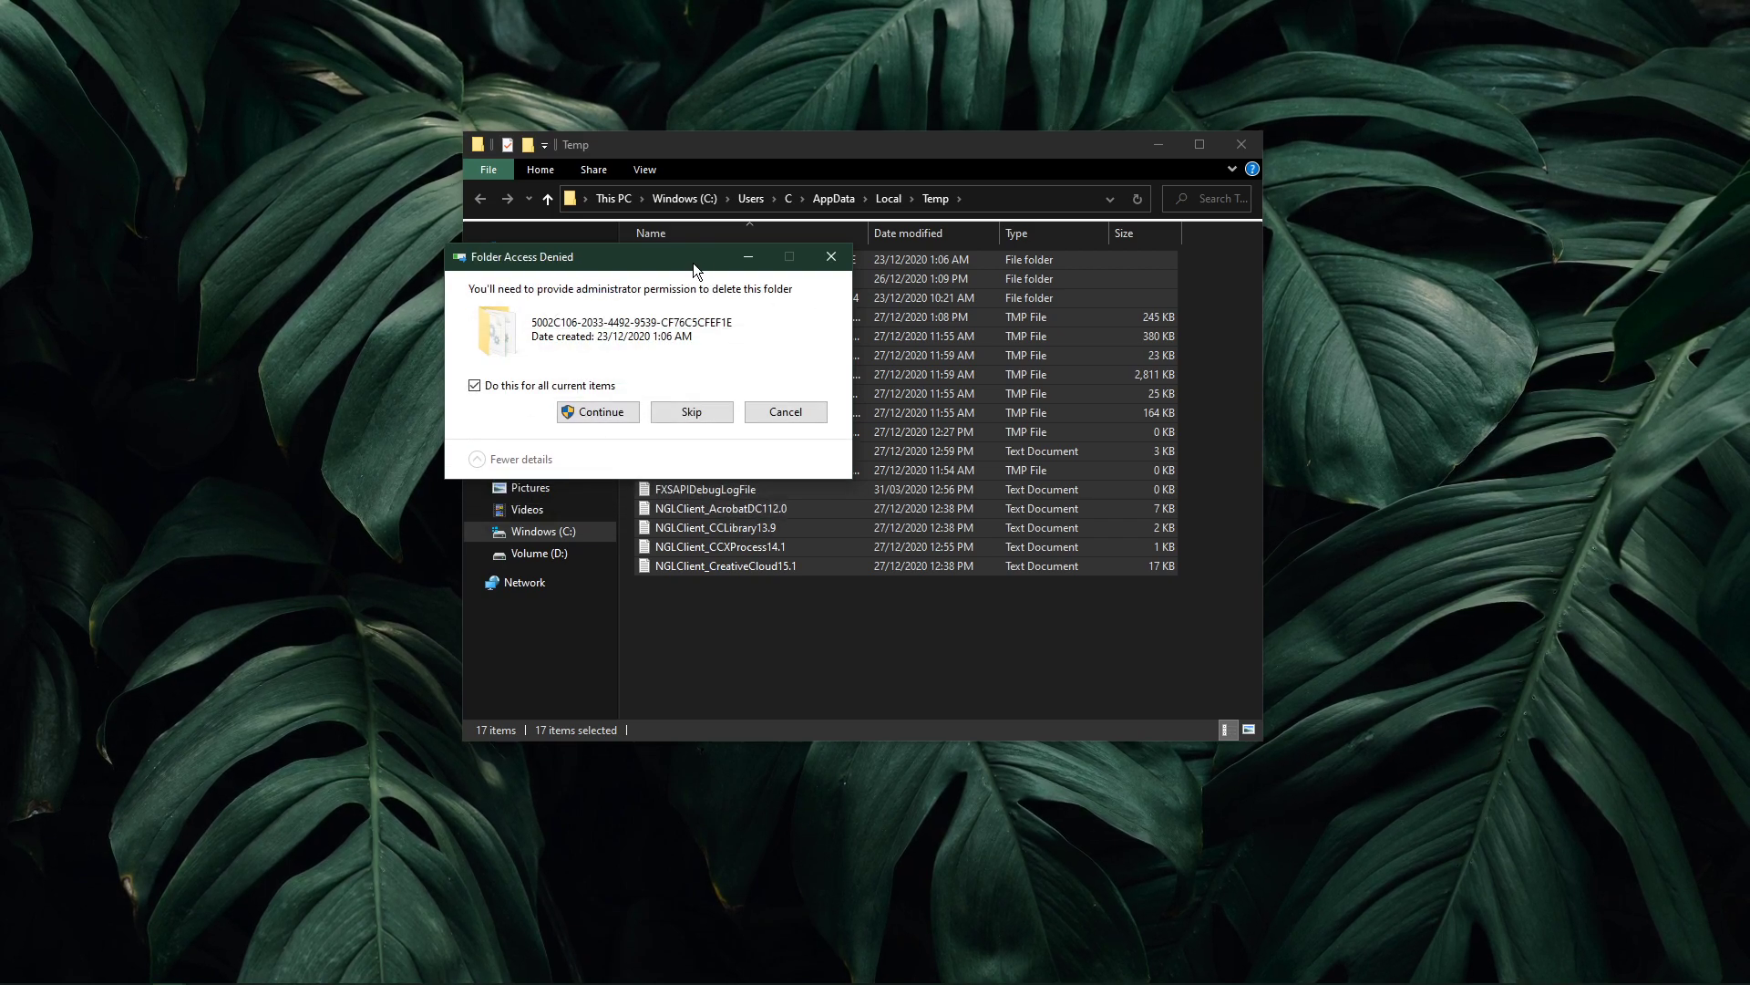
{"action": "left_click", "coordinate": [686, 415]}
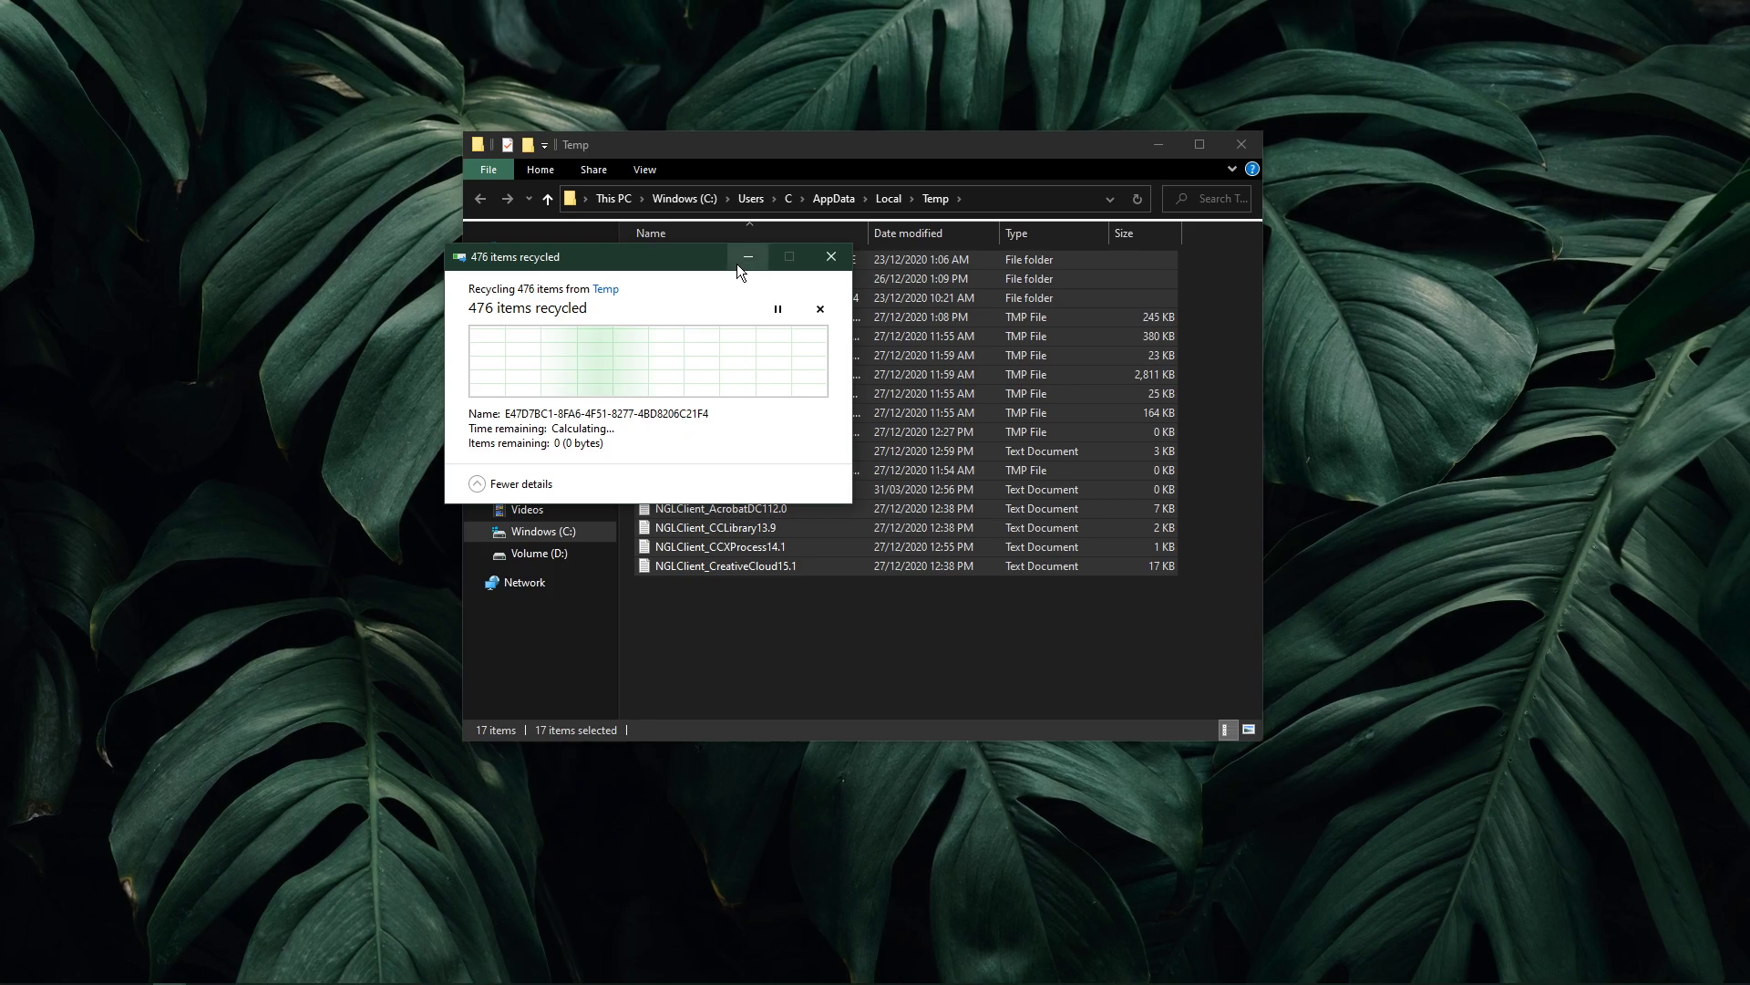
{"action": "left_click_drag", "start_coordinate": [833, 145], "coordinate": [1114, 144]}
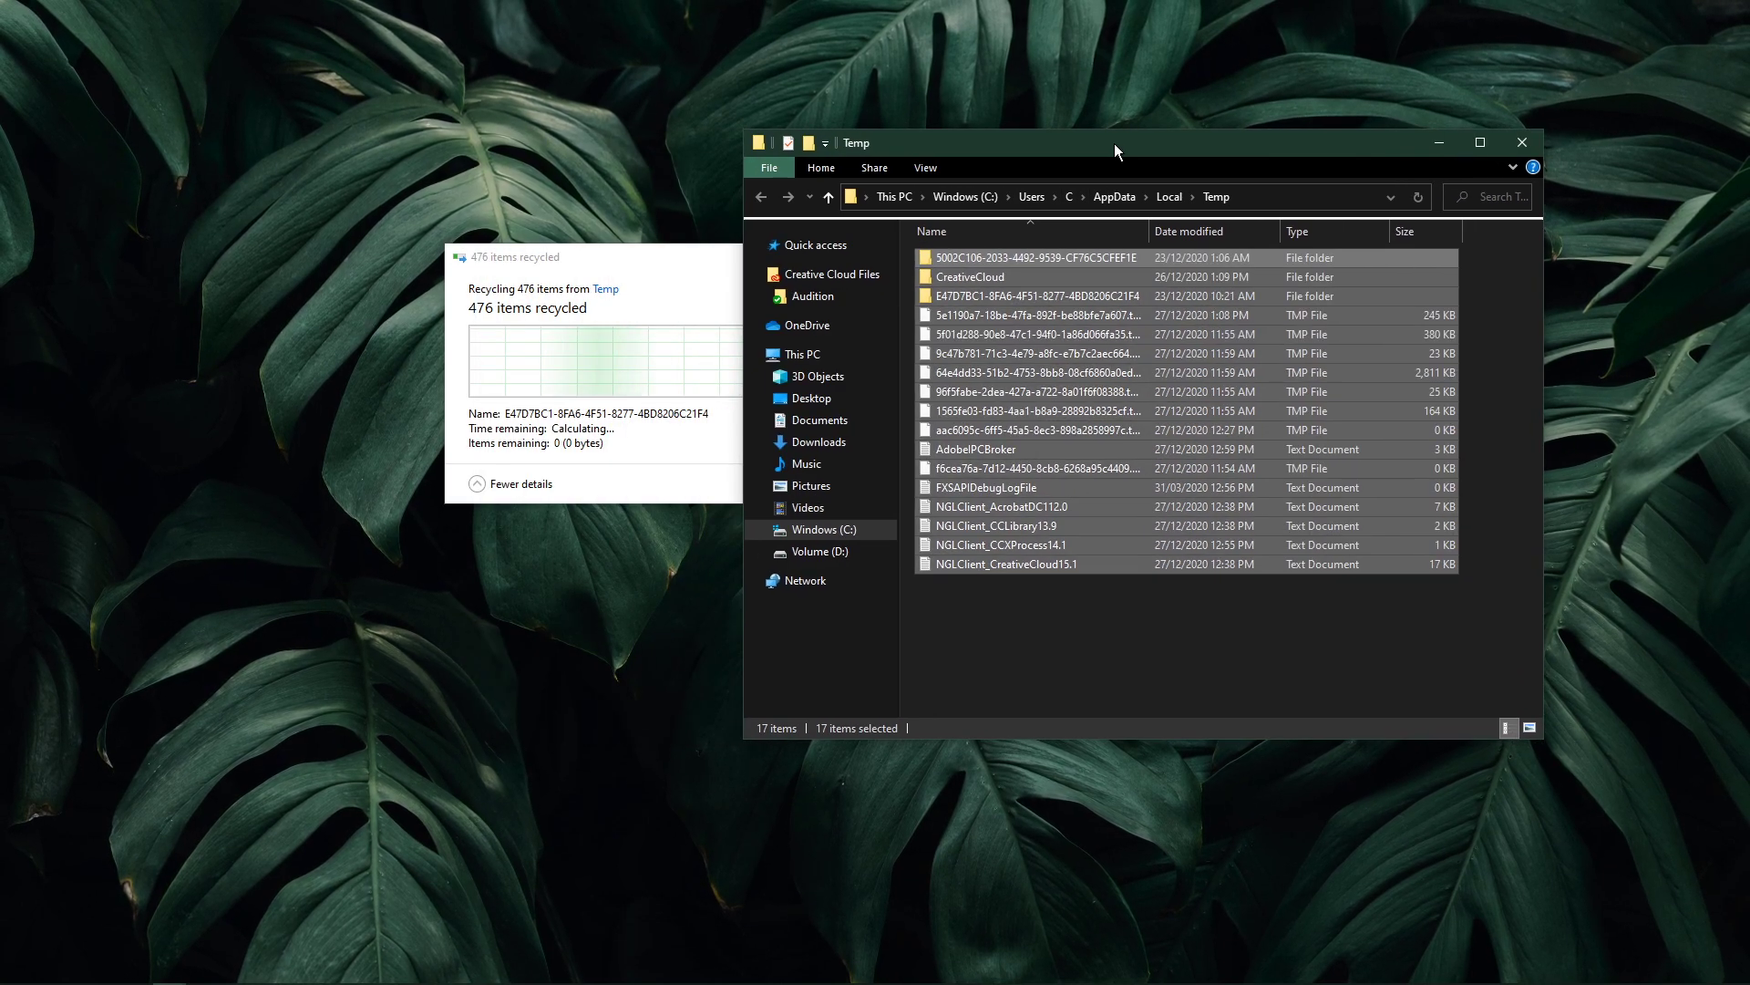